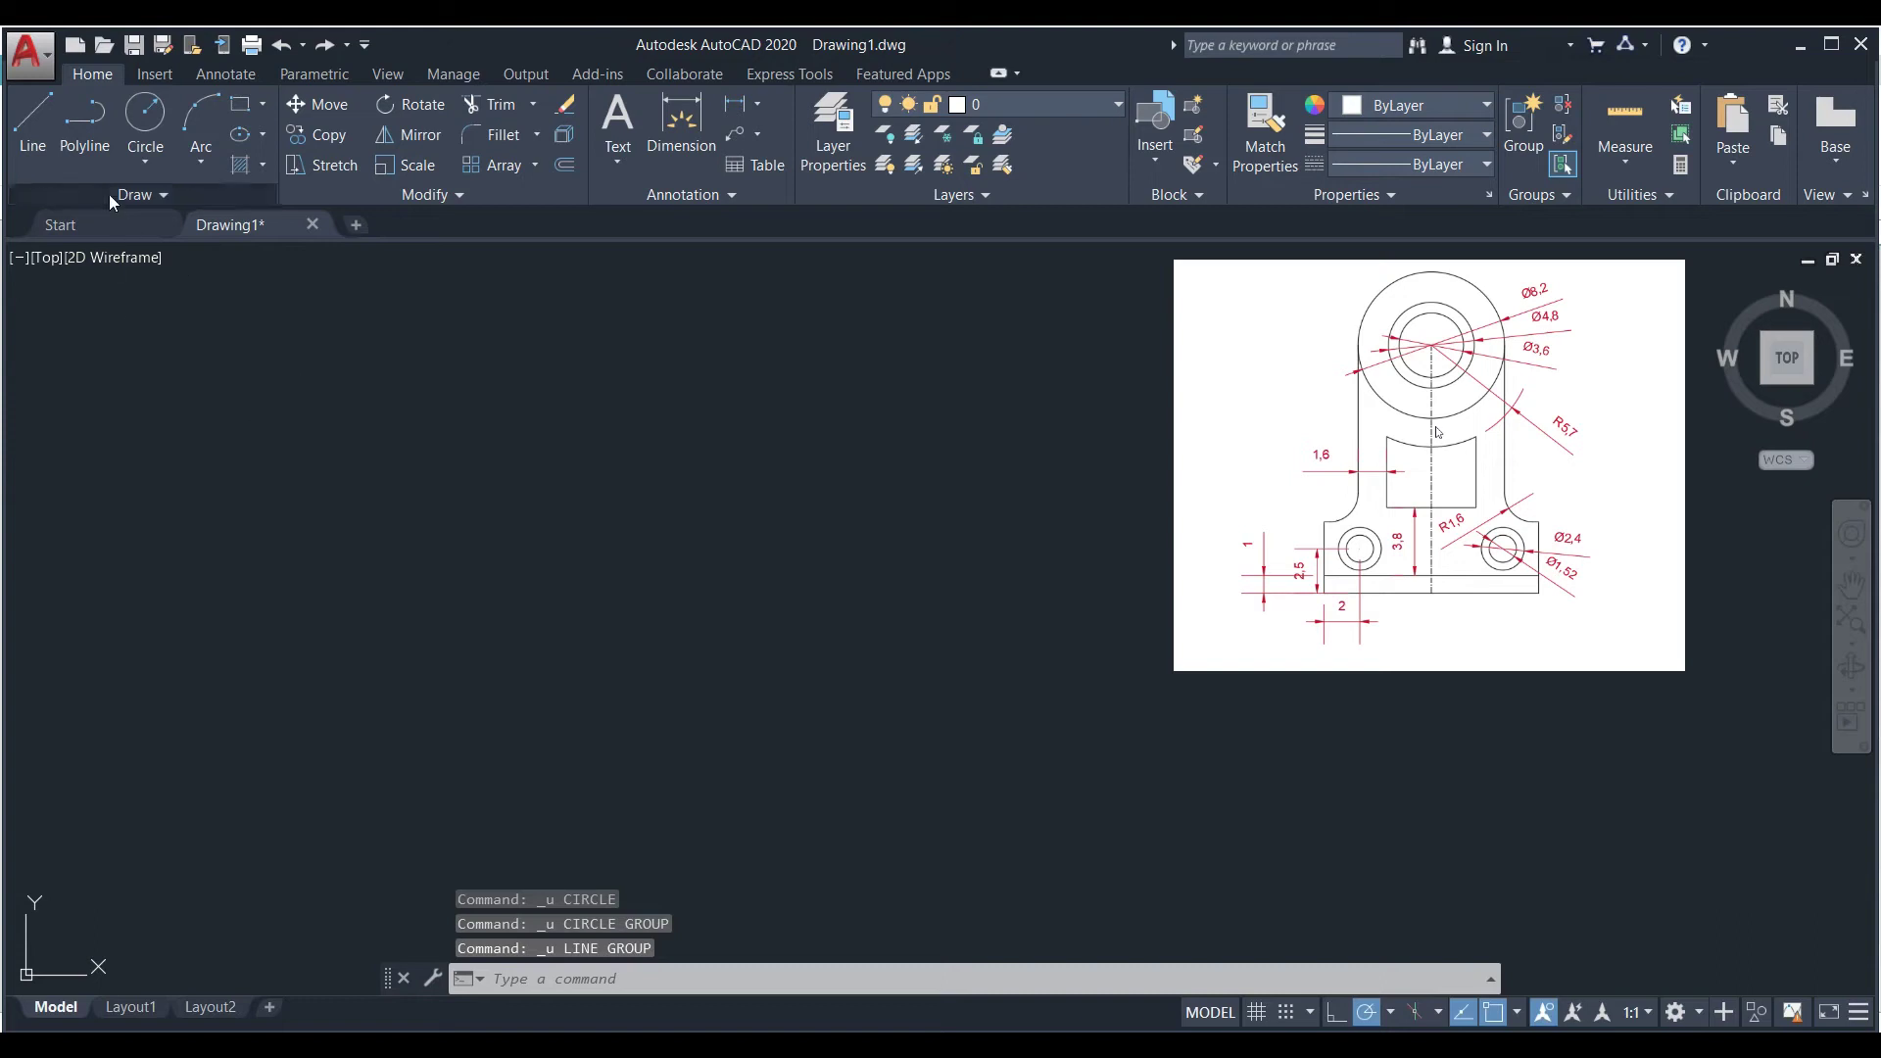
- Draw a vertical line 13.9 units long
click(50, 140)
click(497, 505)
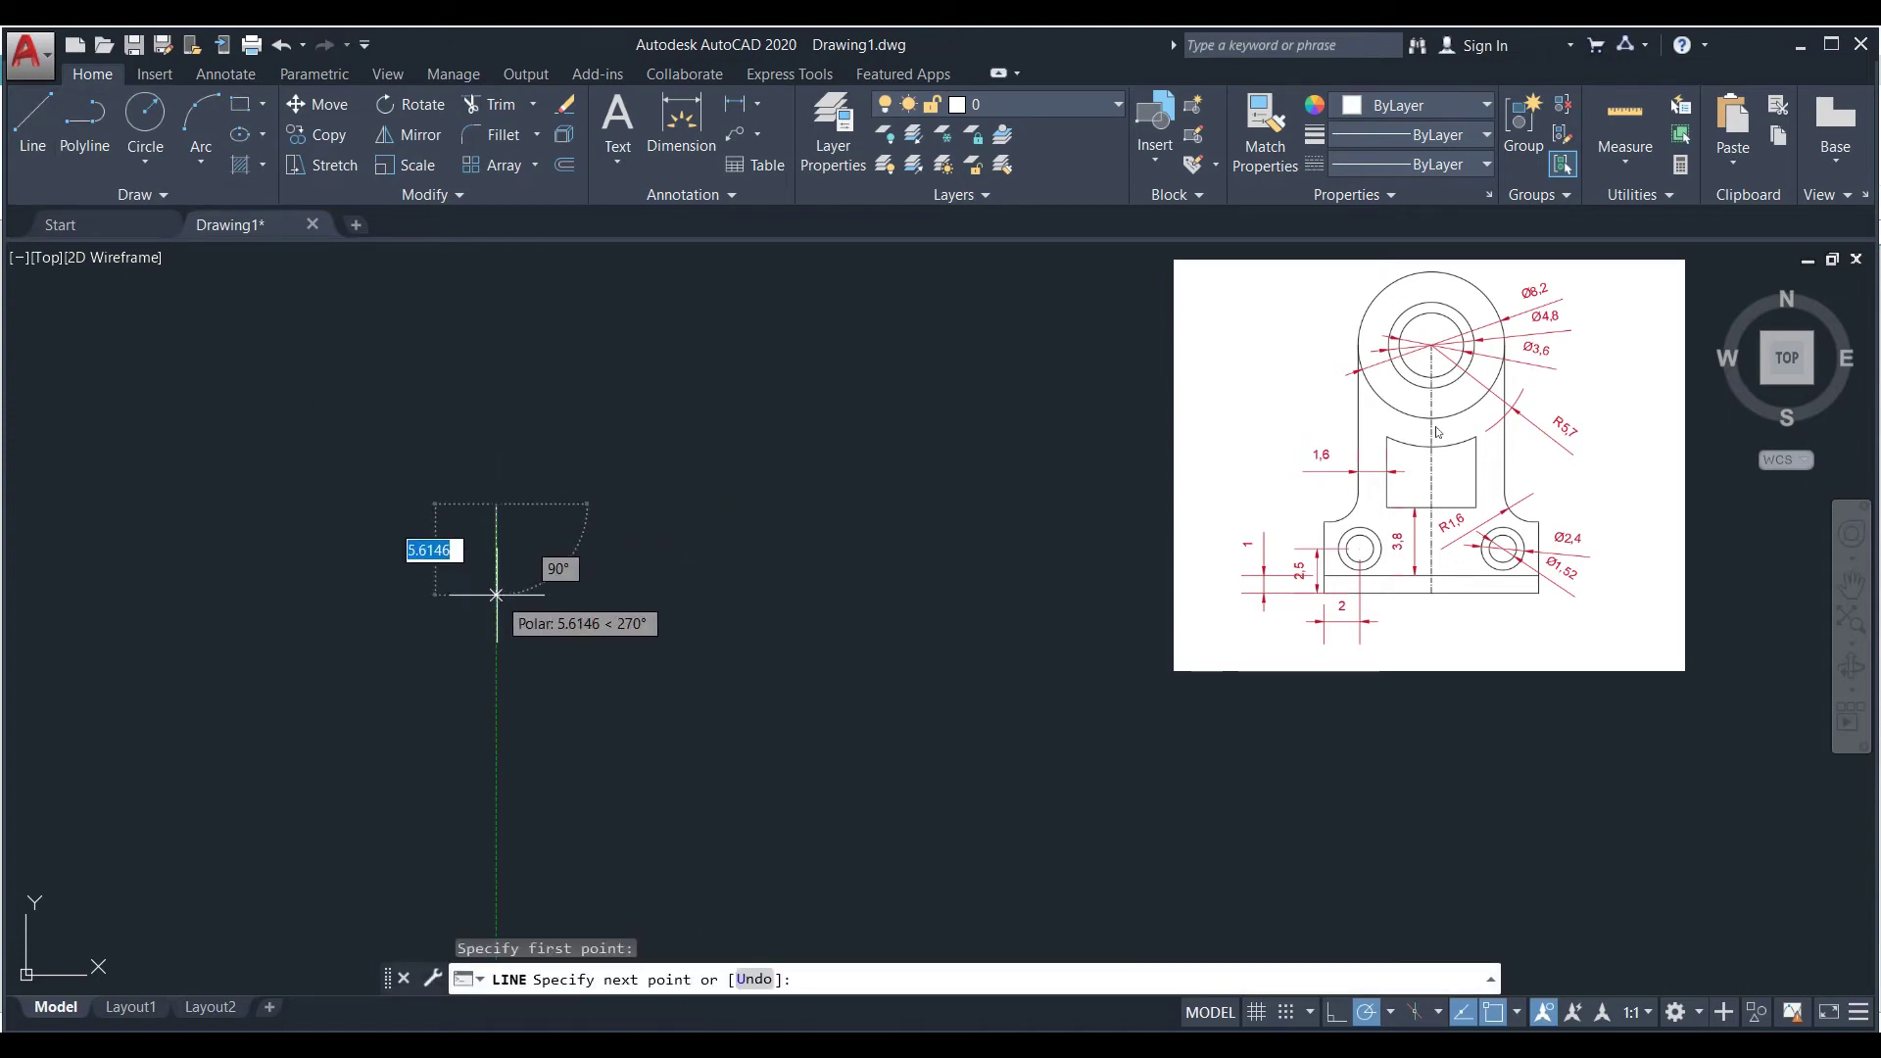
text(13.9)
key(Return)
right_click(593, 729)
click(620, 730)
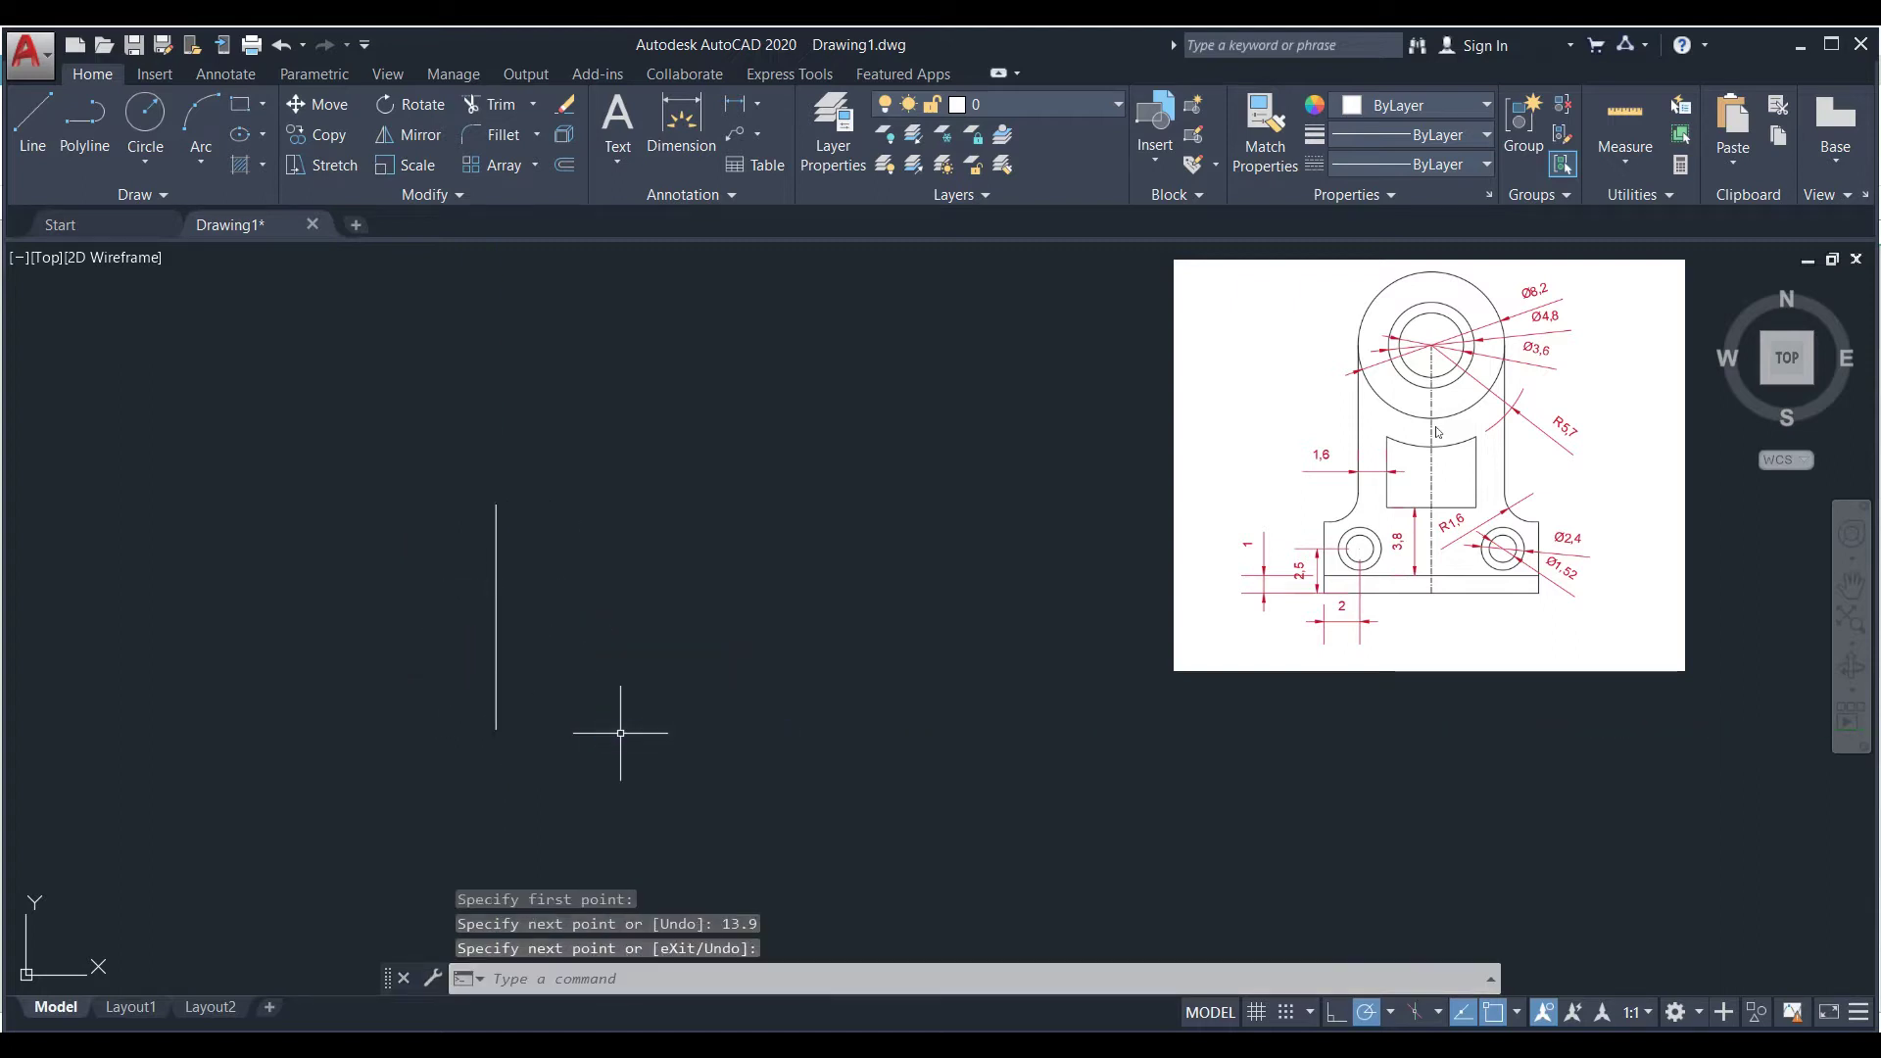
- Draw three concentric circles of radius 4.1, 2.4 and 1.8 at the line's top end
click(159, 116)
click(496, 504)
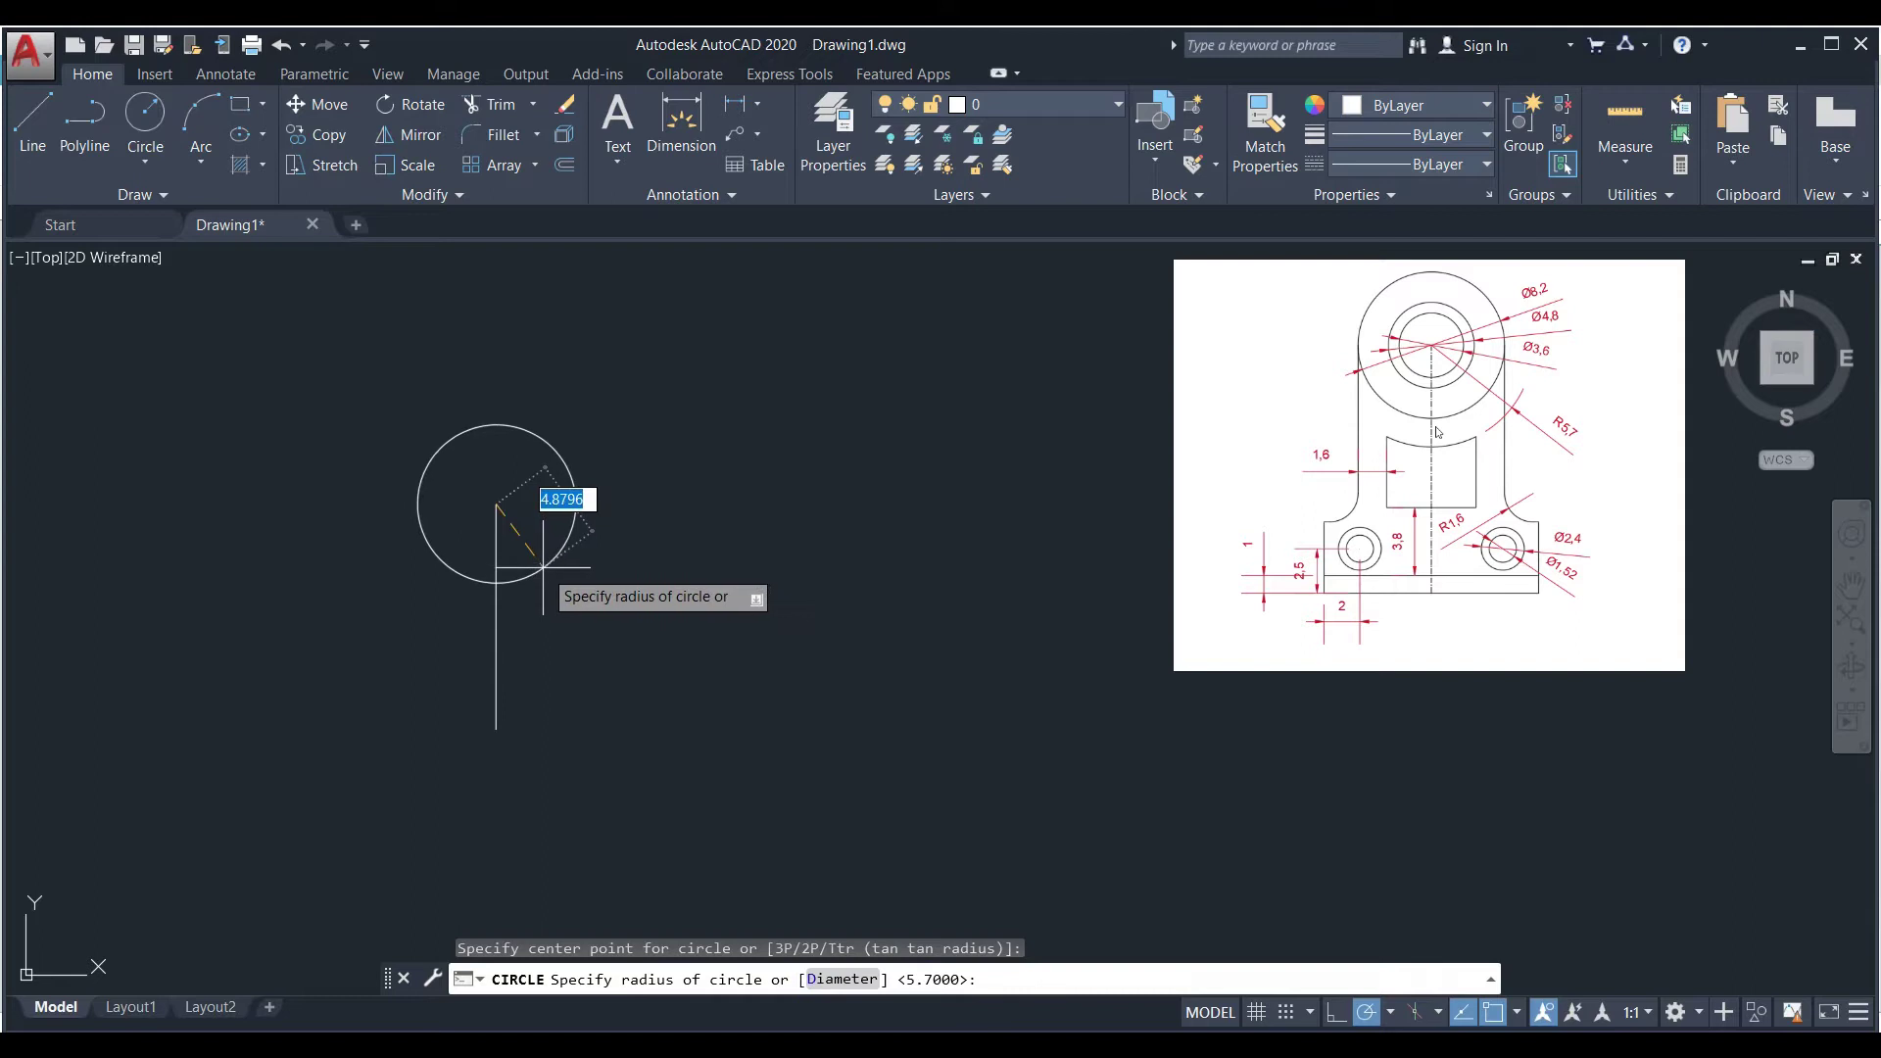
key(Return)
right_click(566, 608)
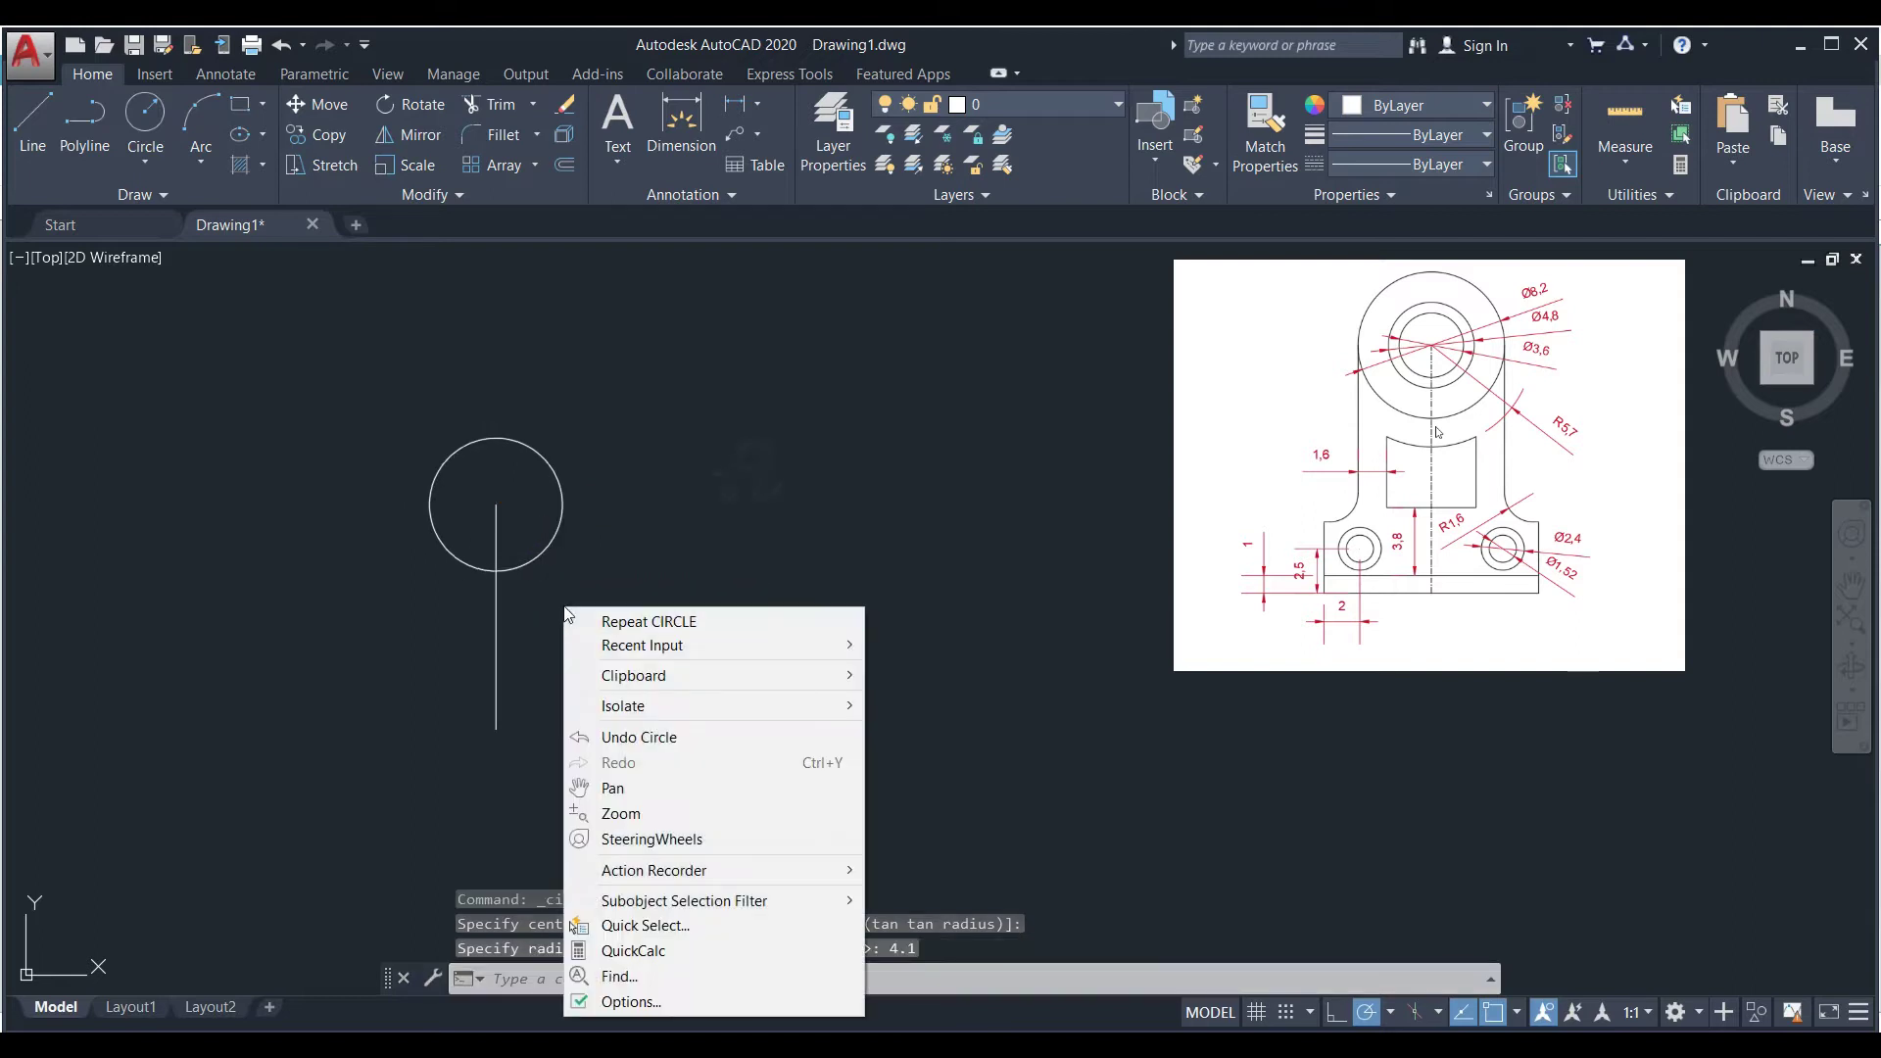
click(600, 617)
click(495, 505)
text(2)
key(Return)
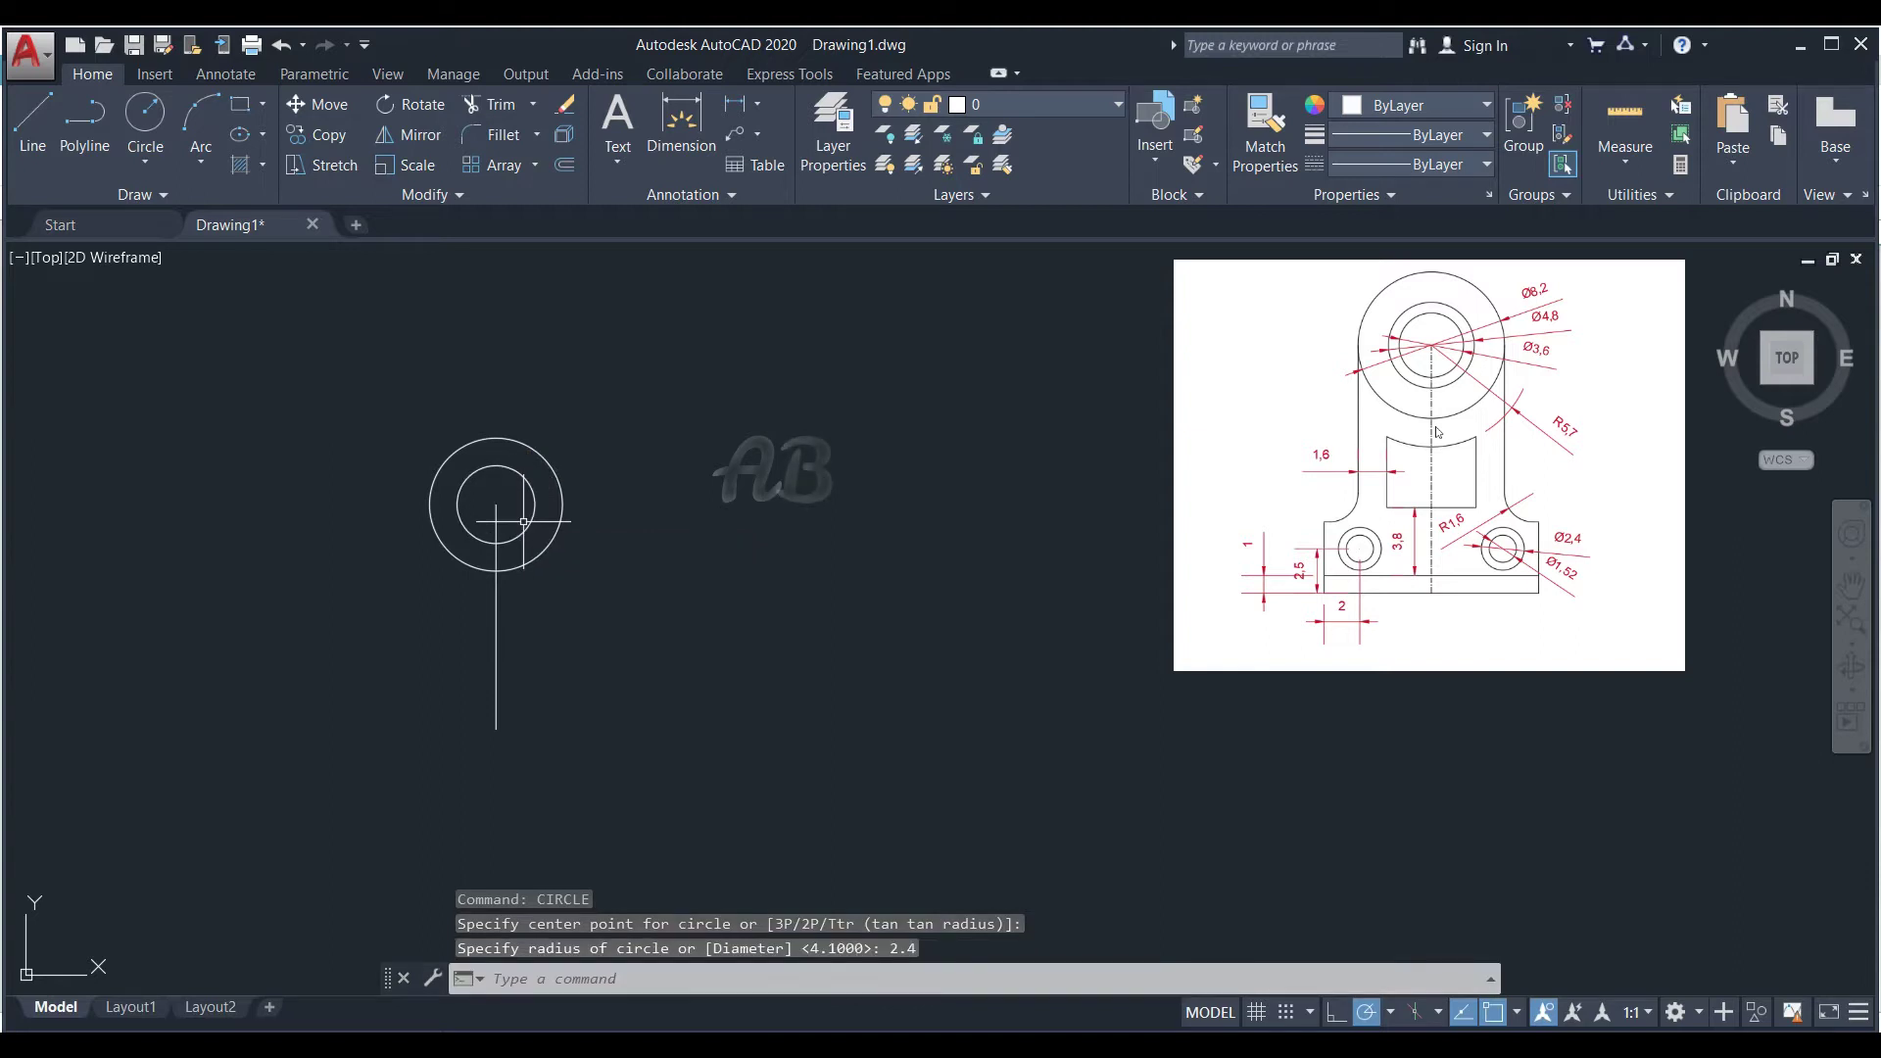
right_click(691, 225)
click(744, 238)
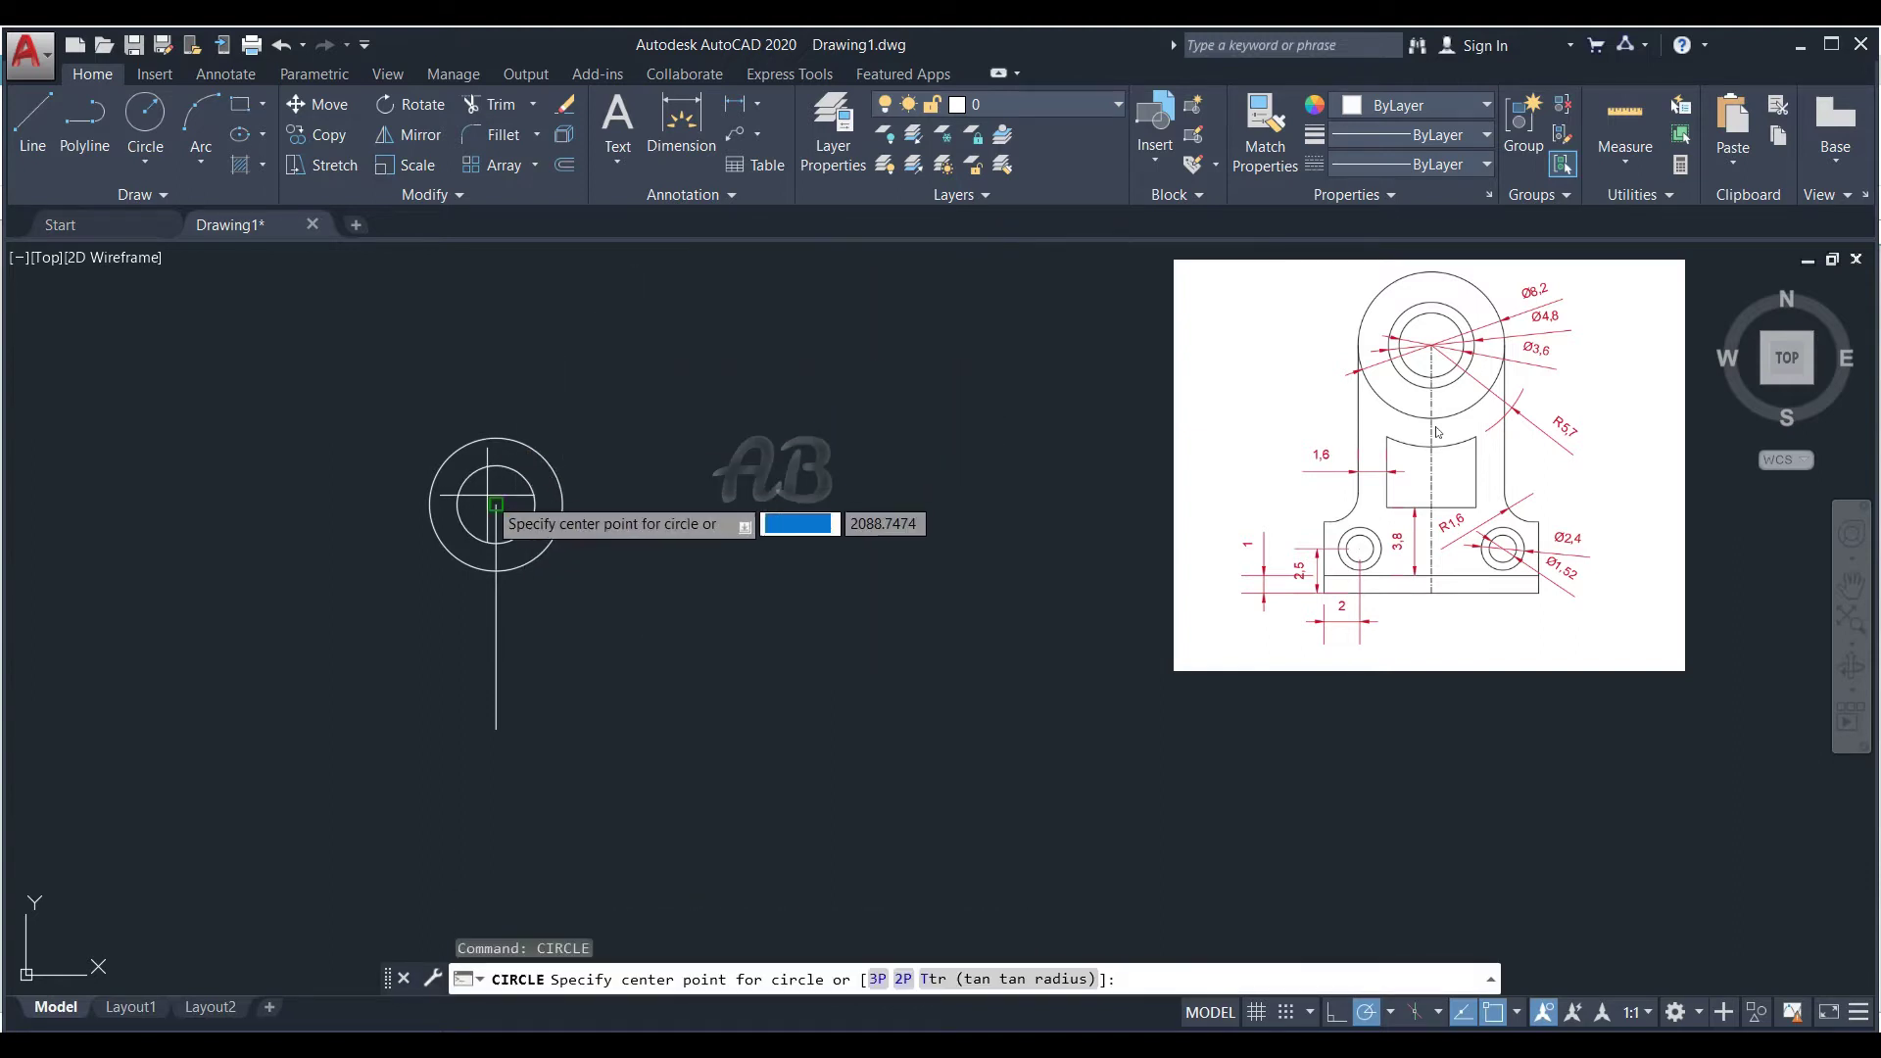
click(496, 505)
key(Return)
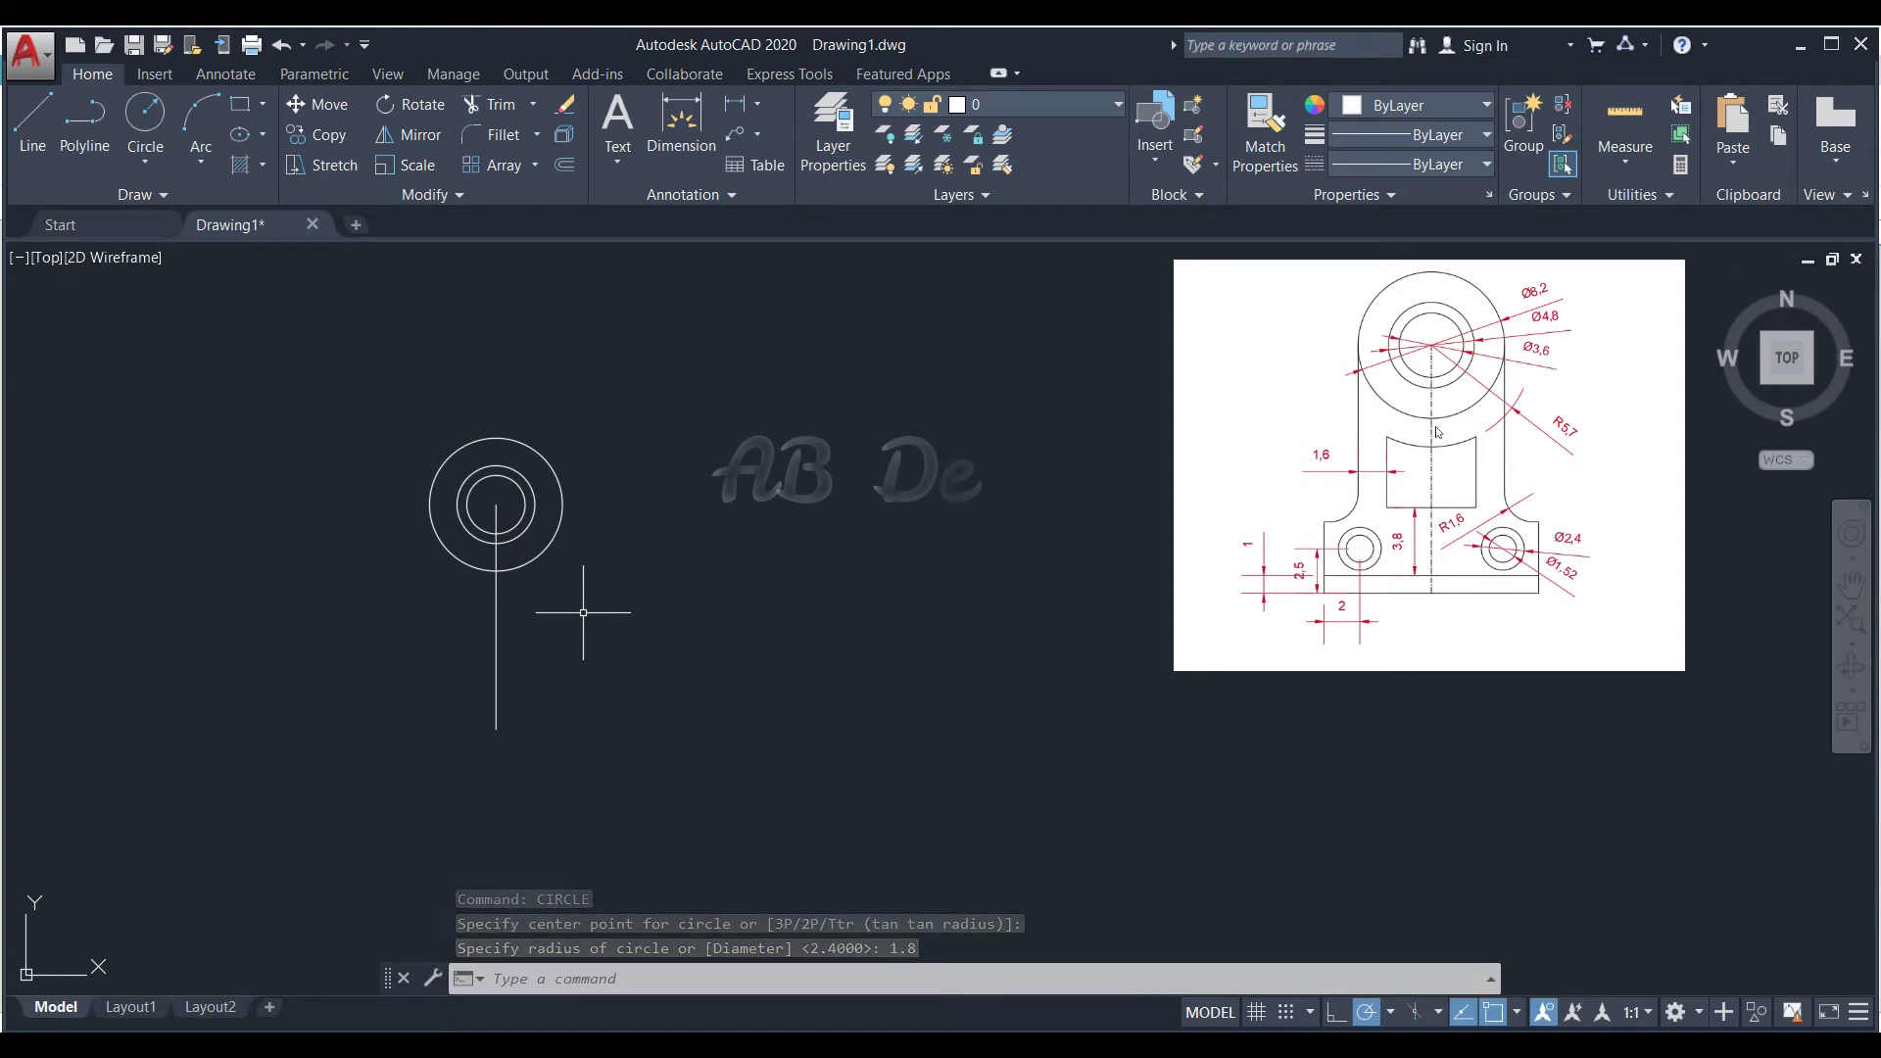
- From the vertical line's bottom end, draw a 6-unit line right, then 4 units up
click(29, 125)
click(497, 728)
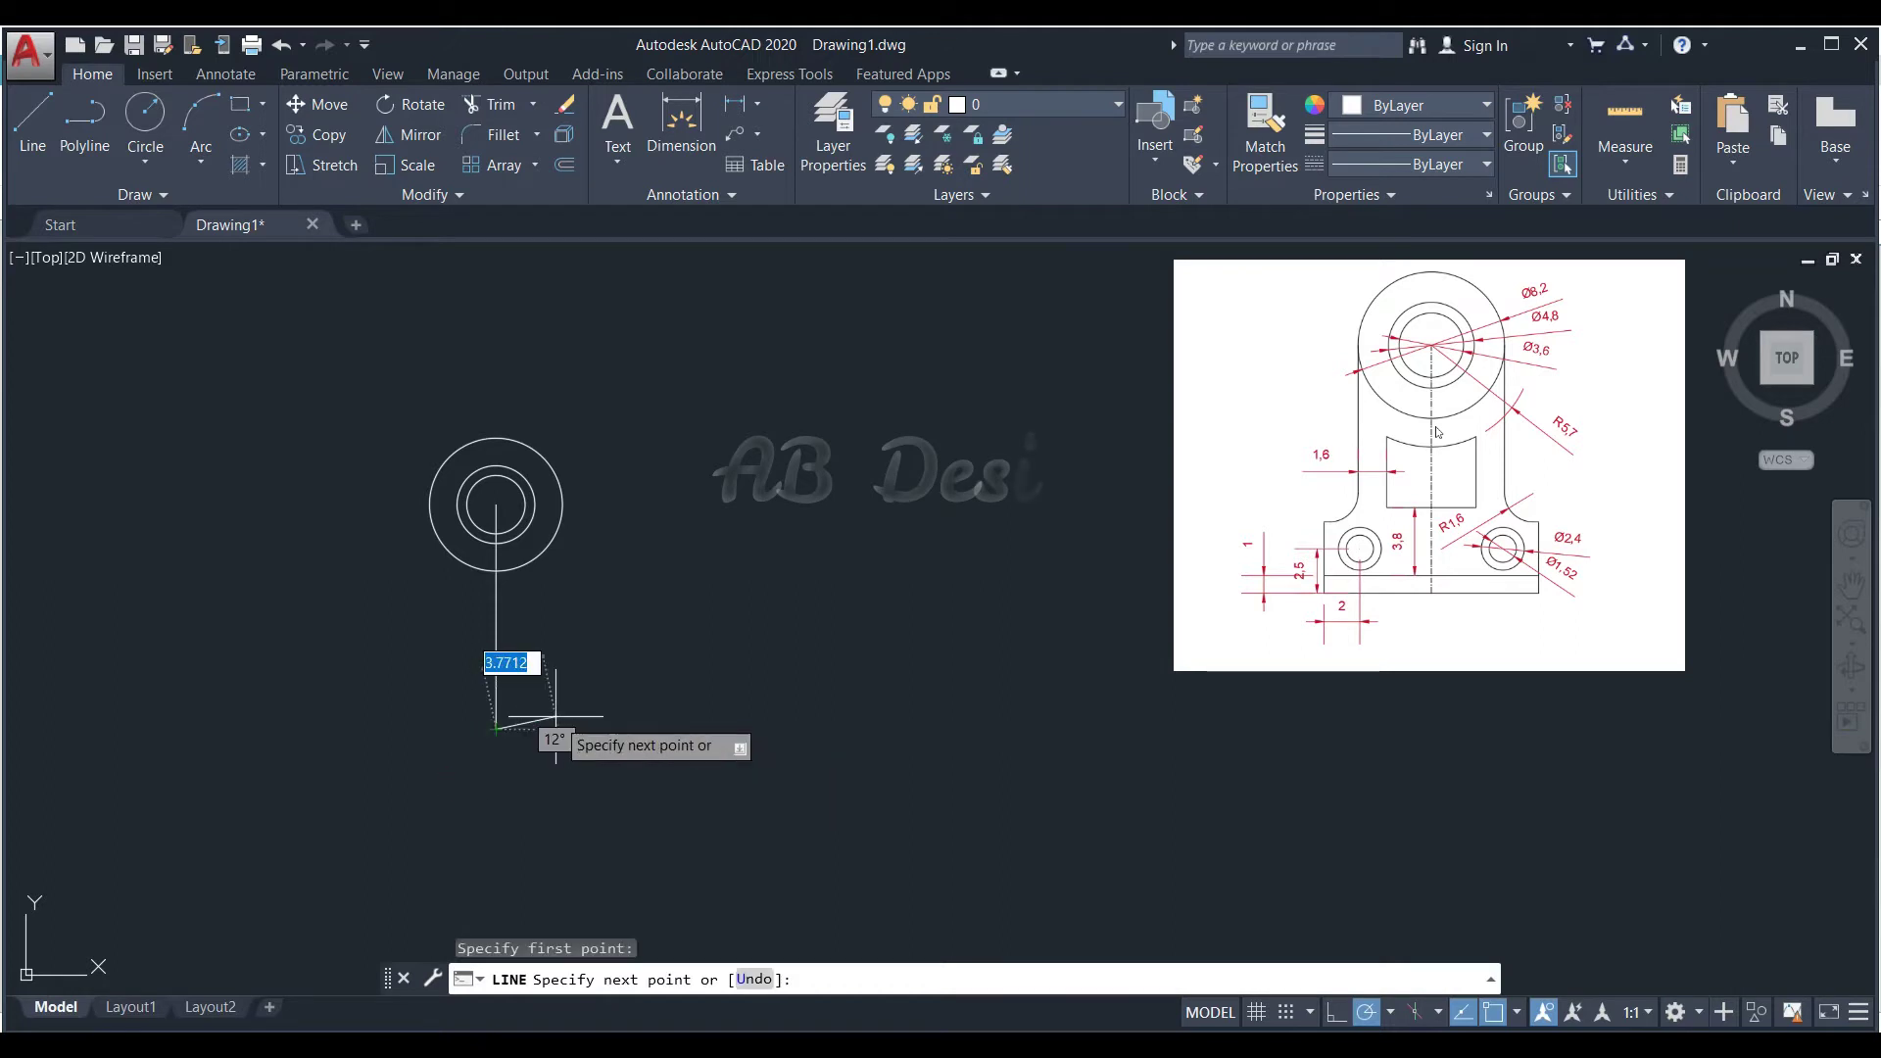
text(6)
key(Return)
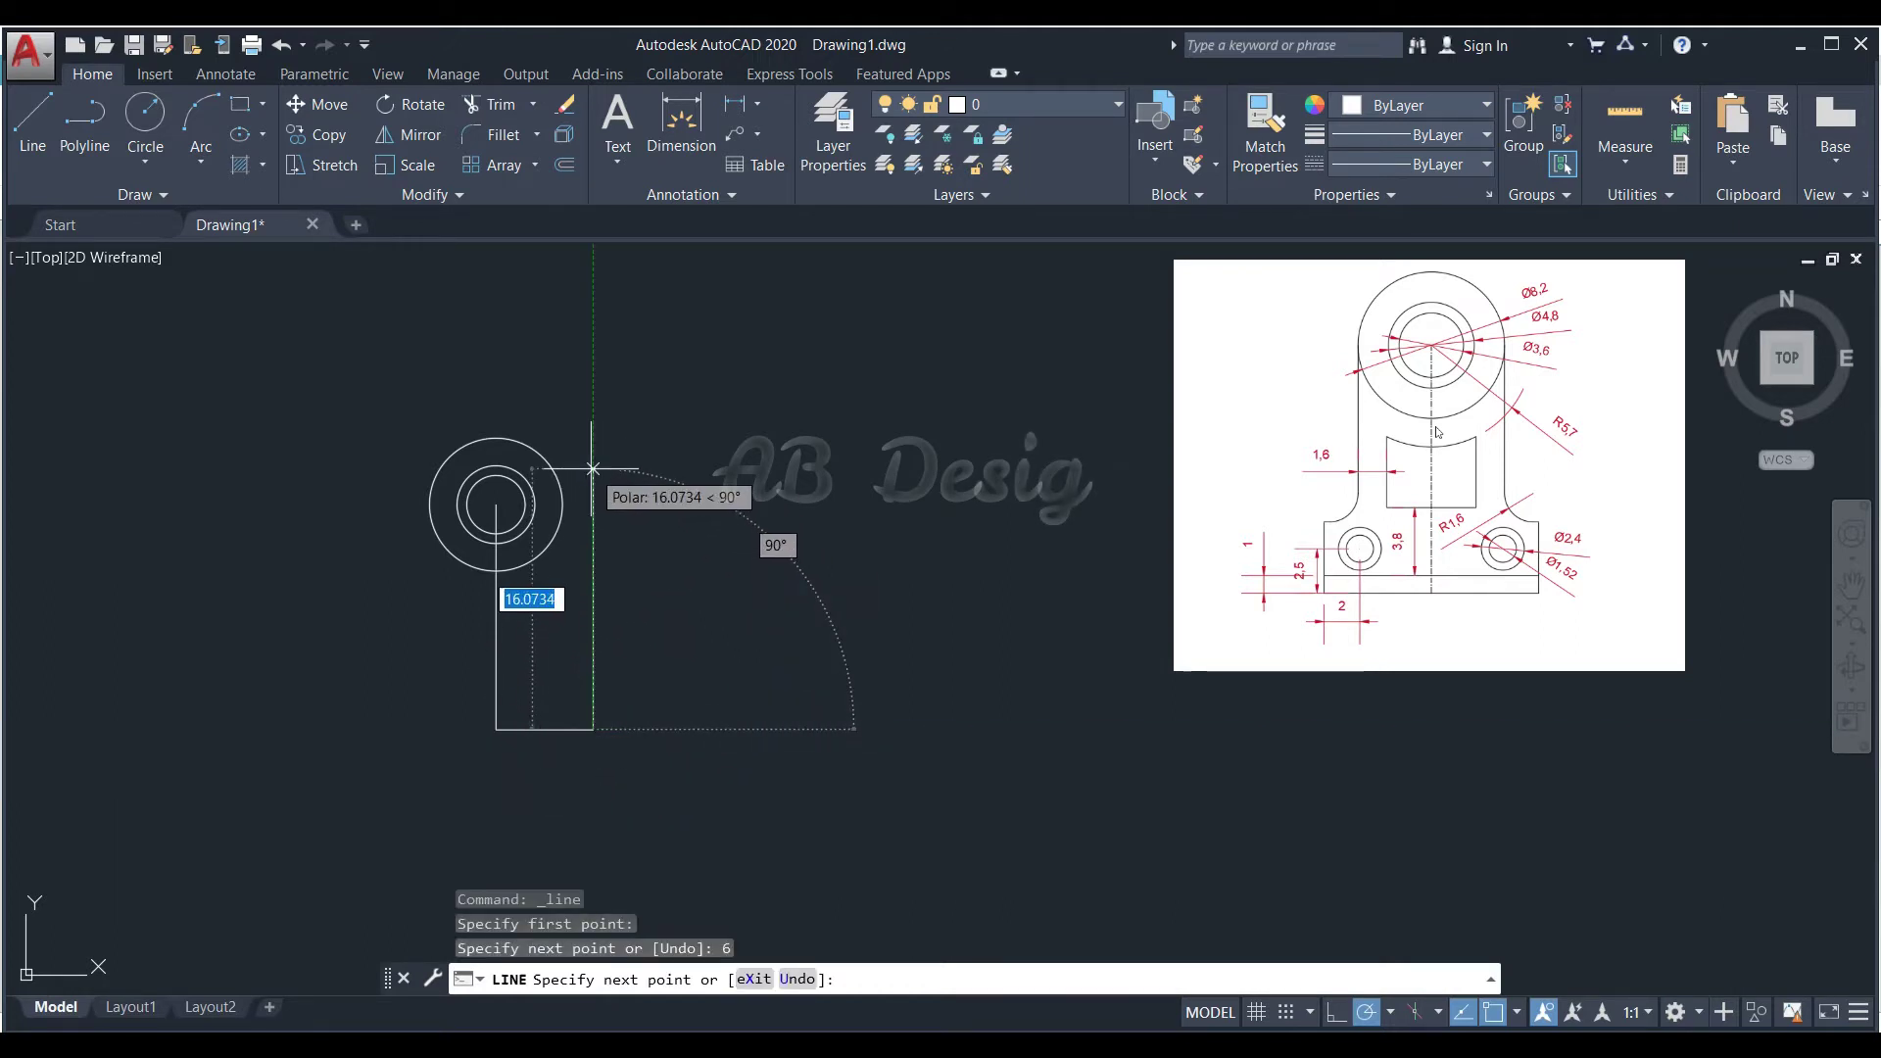
text(4)
key(Return)
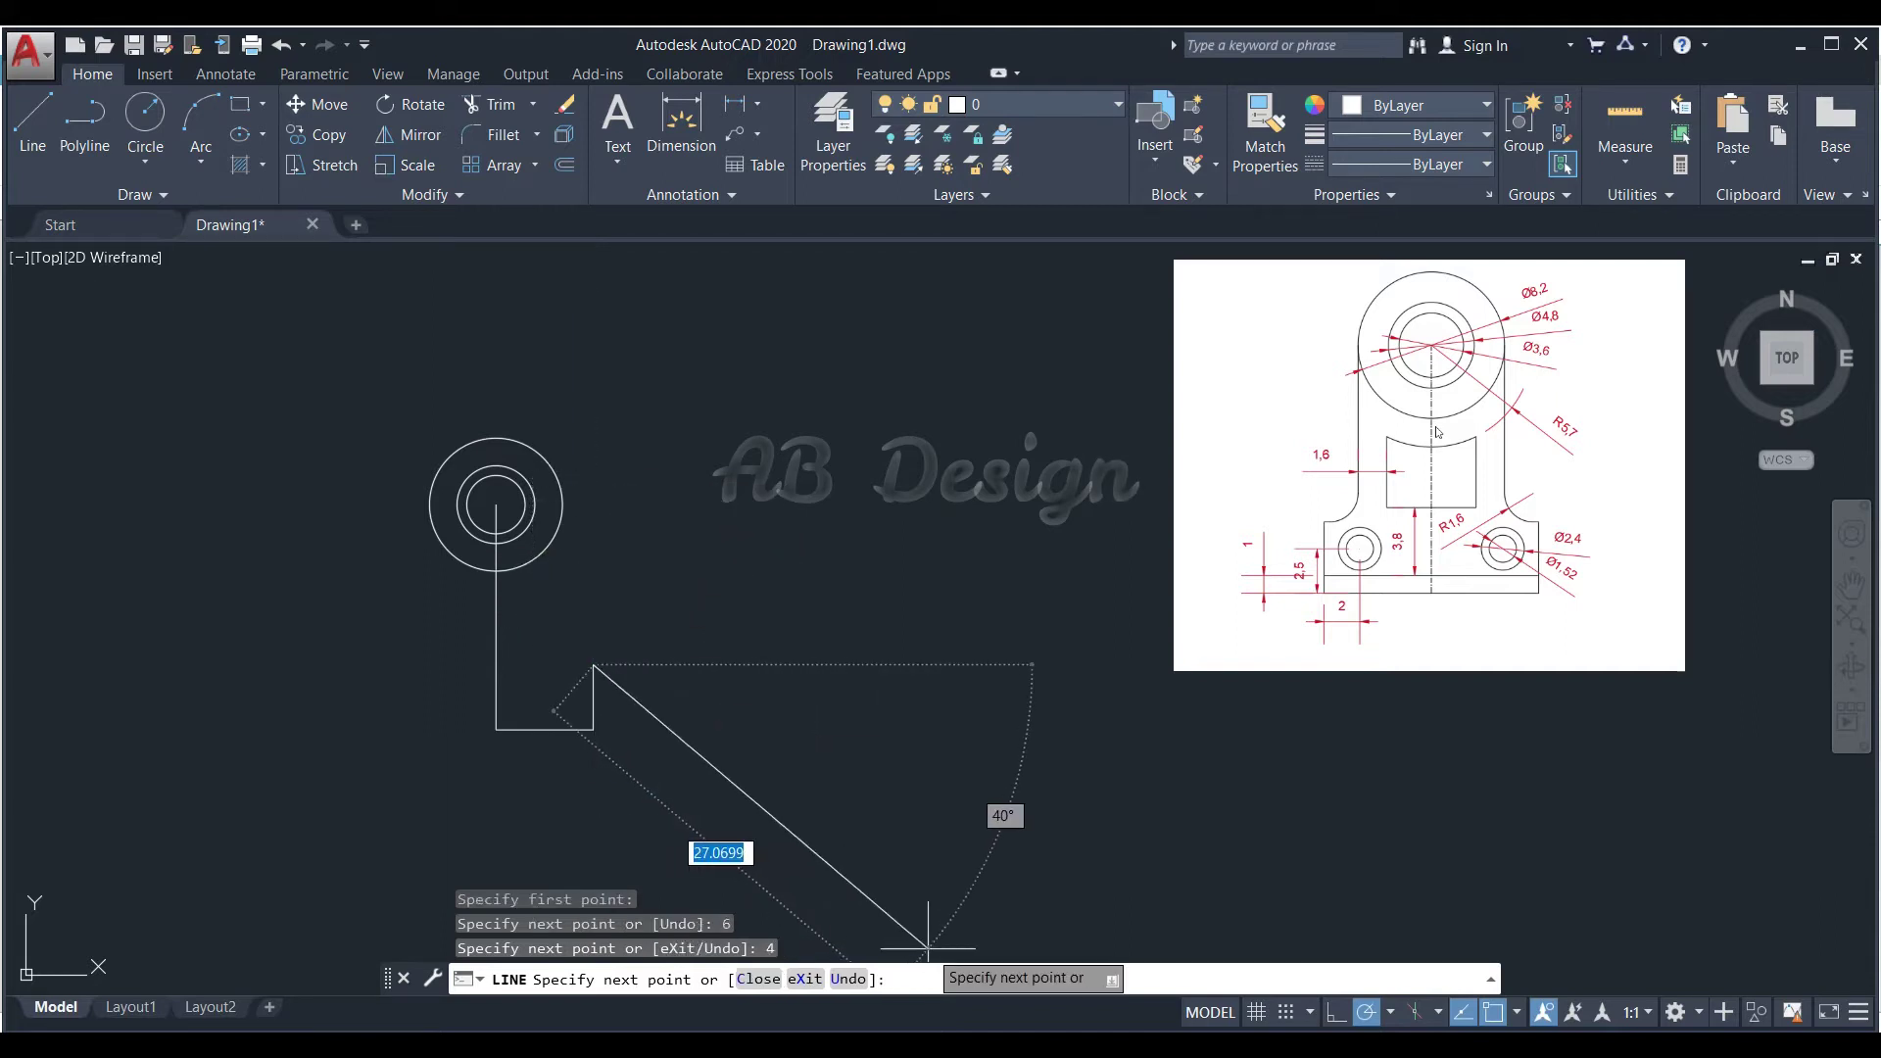
key(Escape)
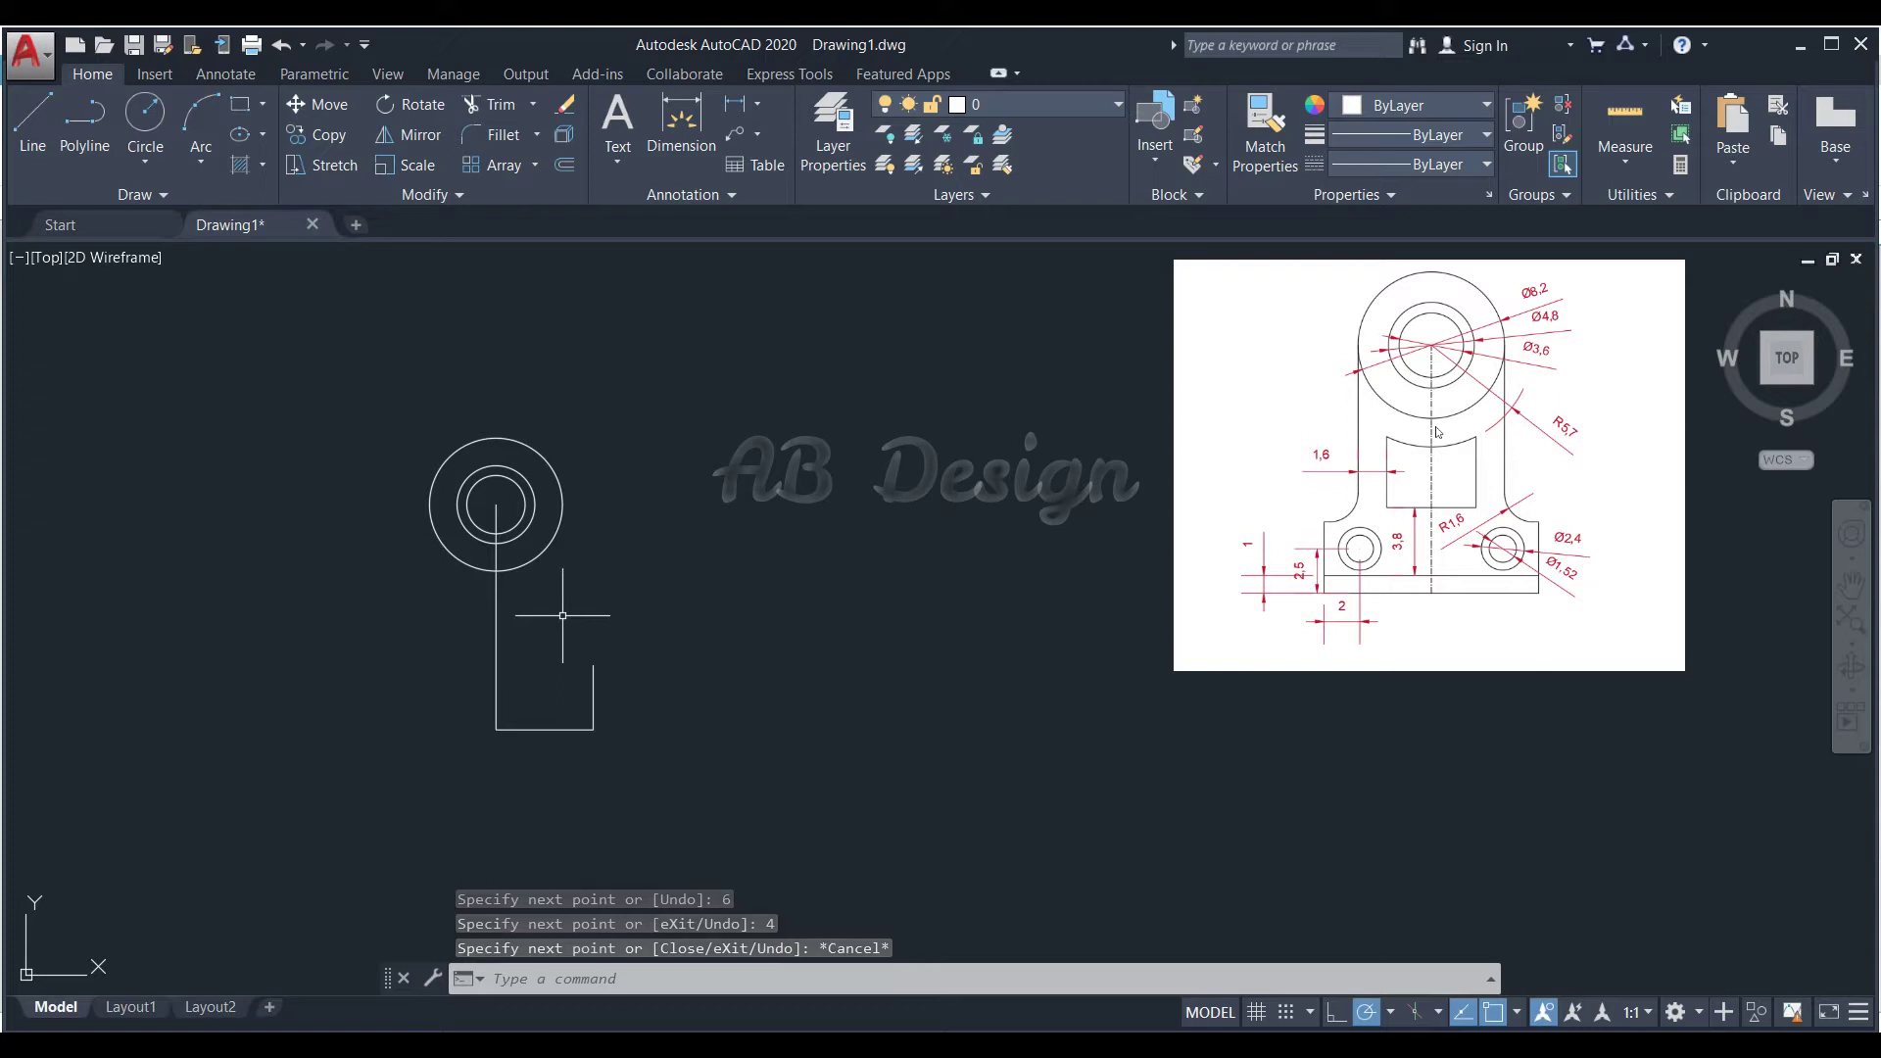
- Draw a line 9.9 down from the outer circle's right edge, joined to the base step's top
click(28, 147)
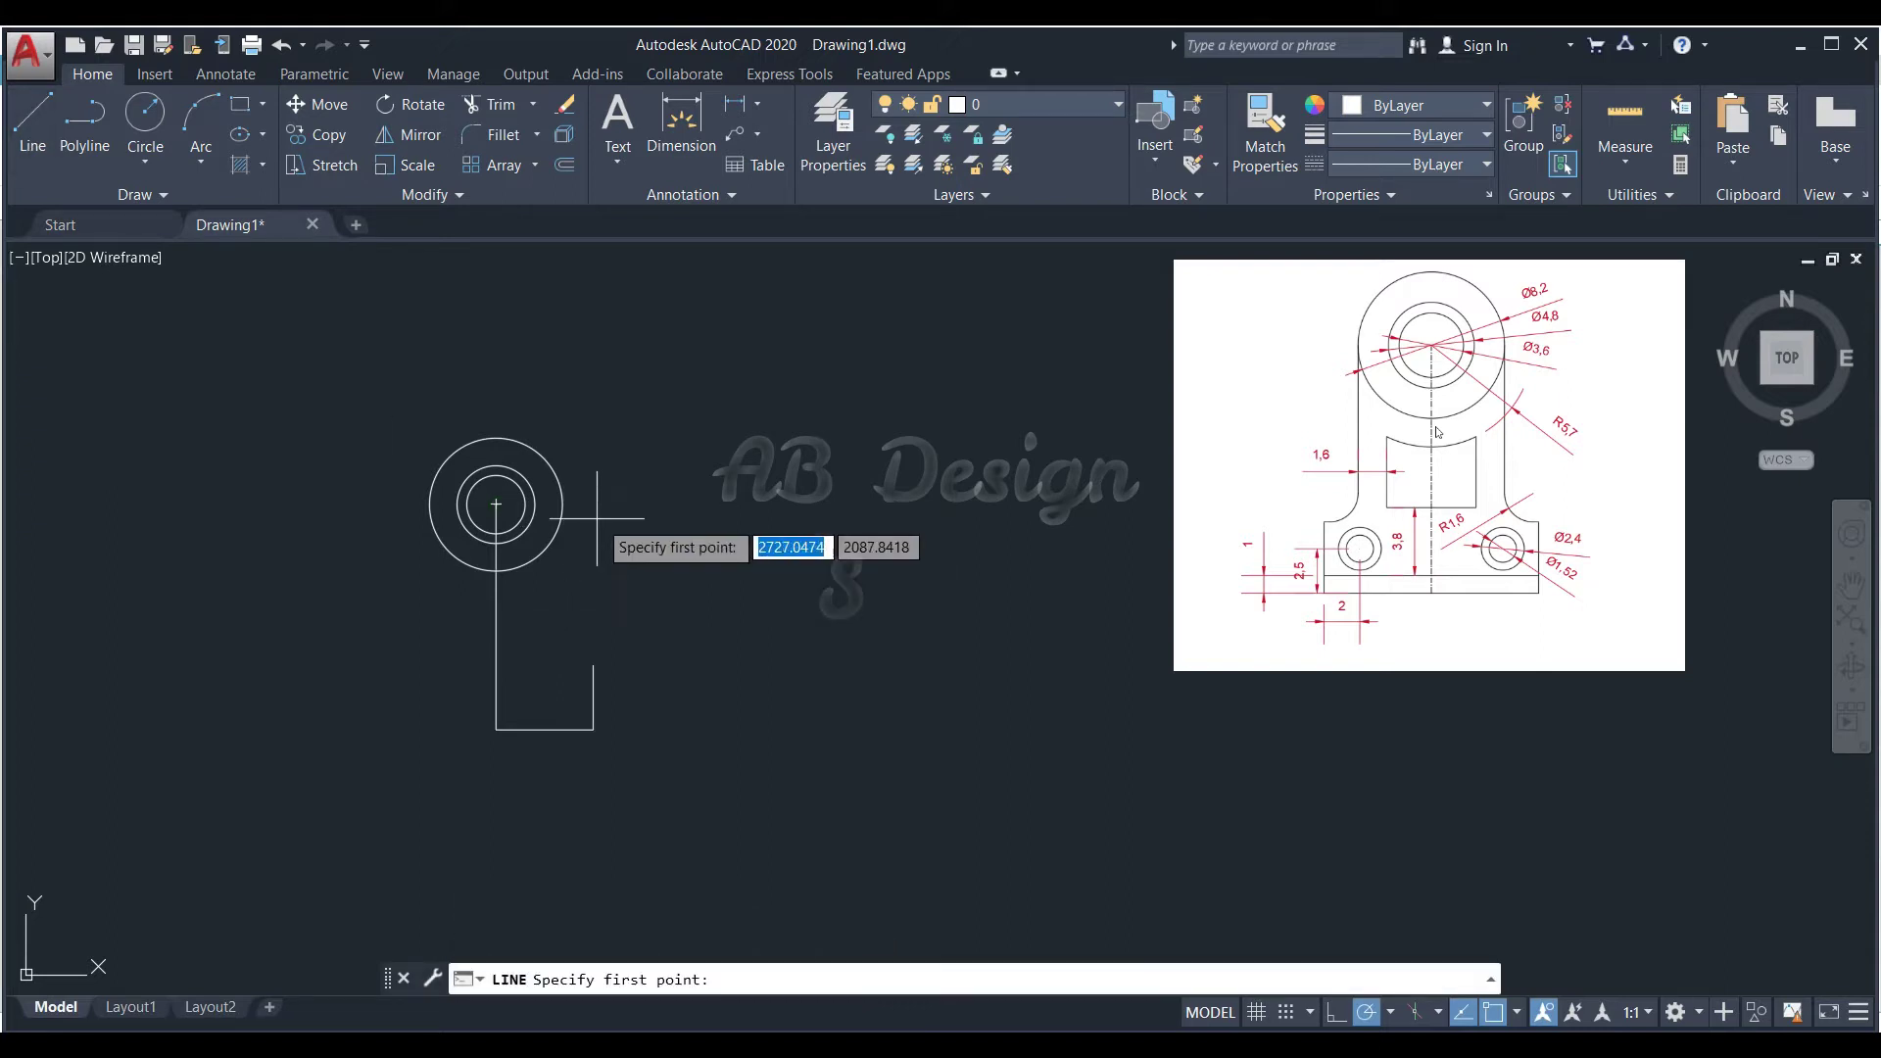
scroll(559, 504, up, 3)
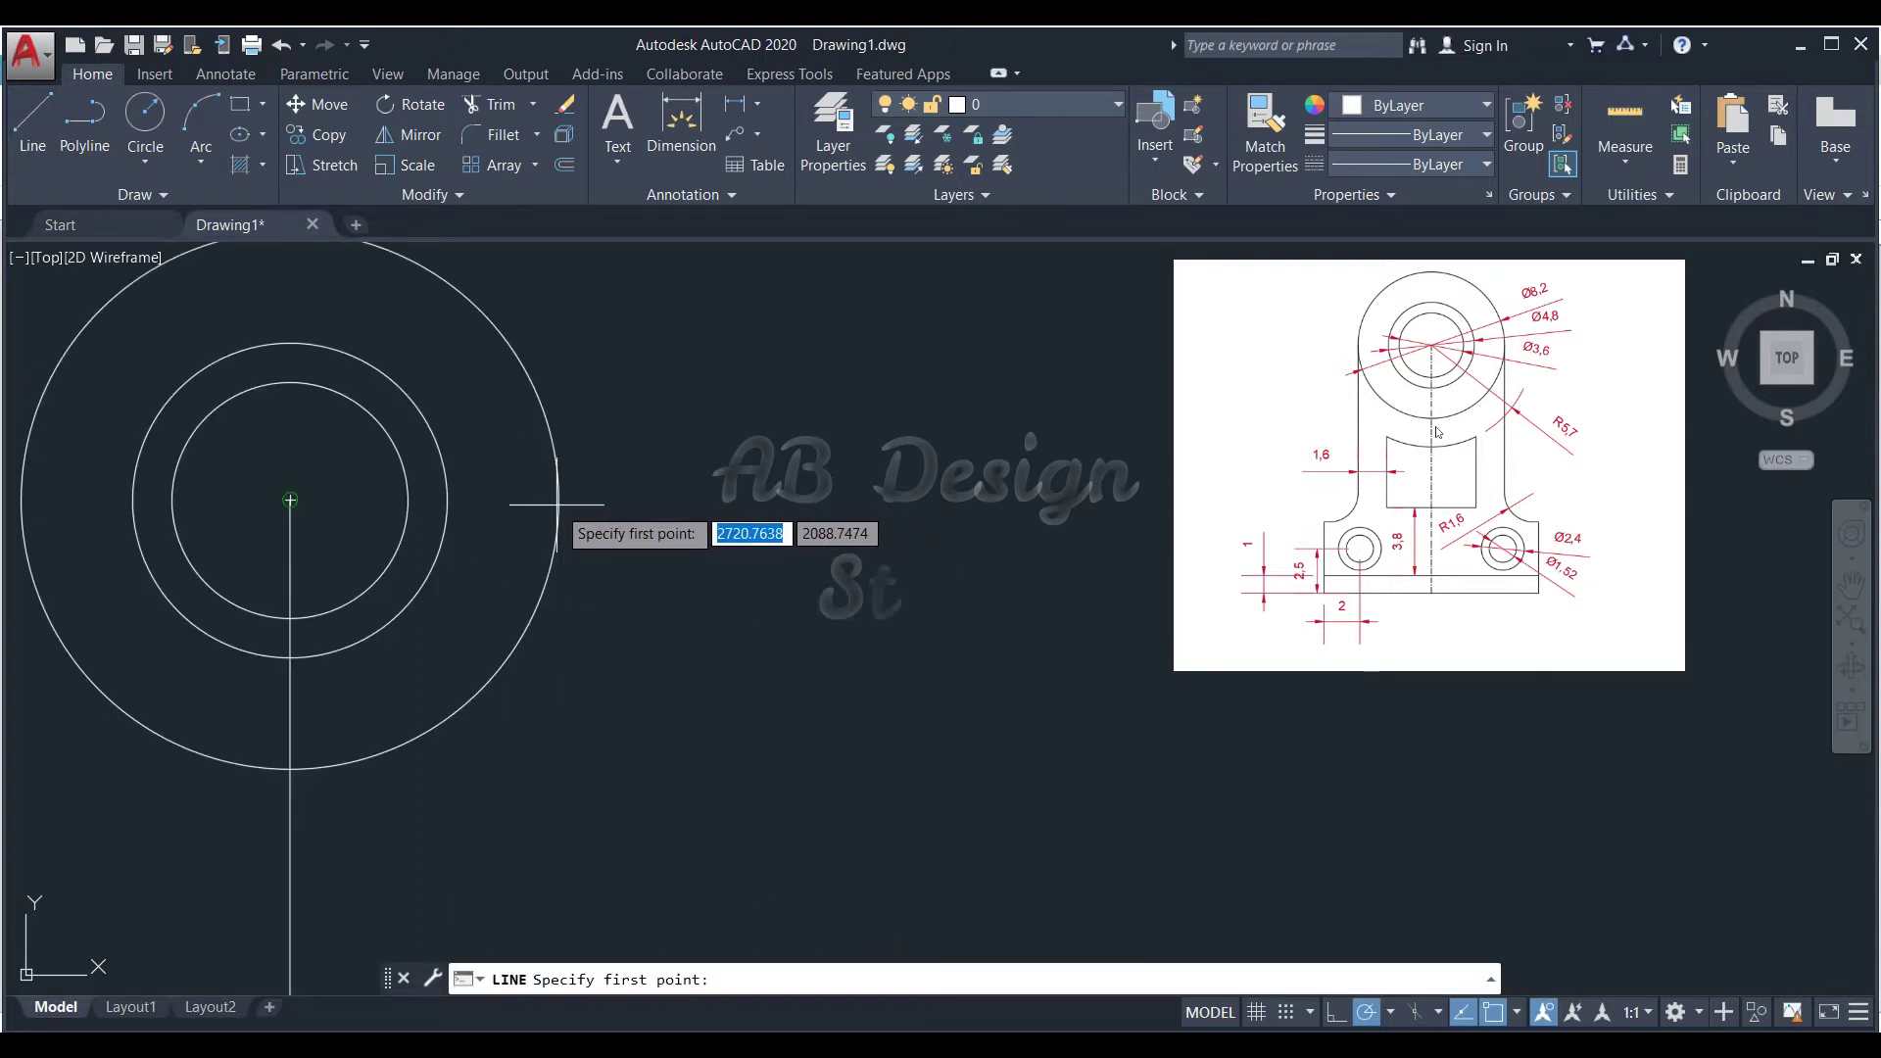
click(558, 500)
scroll(573, 504, down, 3)
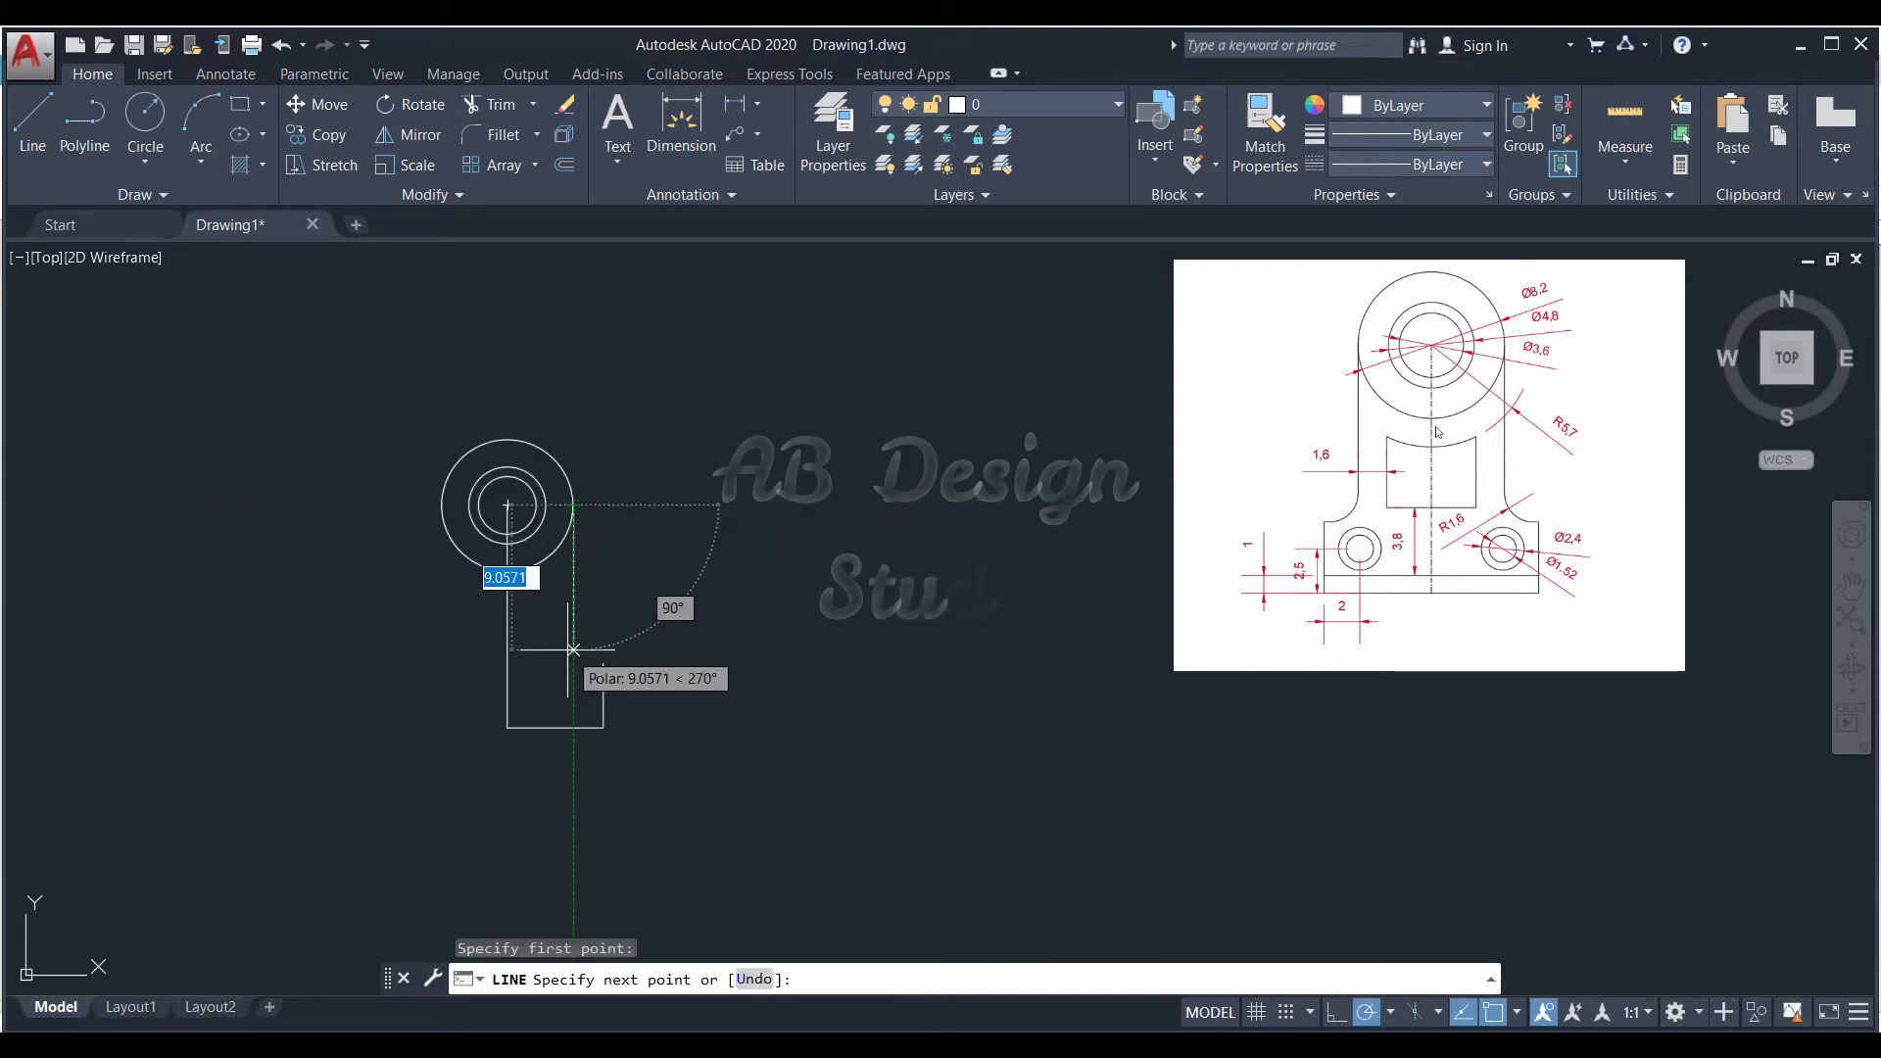
text(9.9)
key(Return)
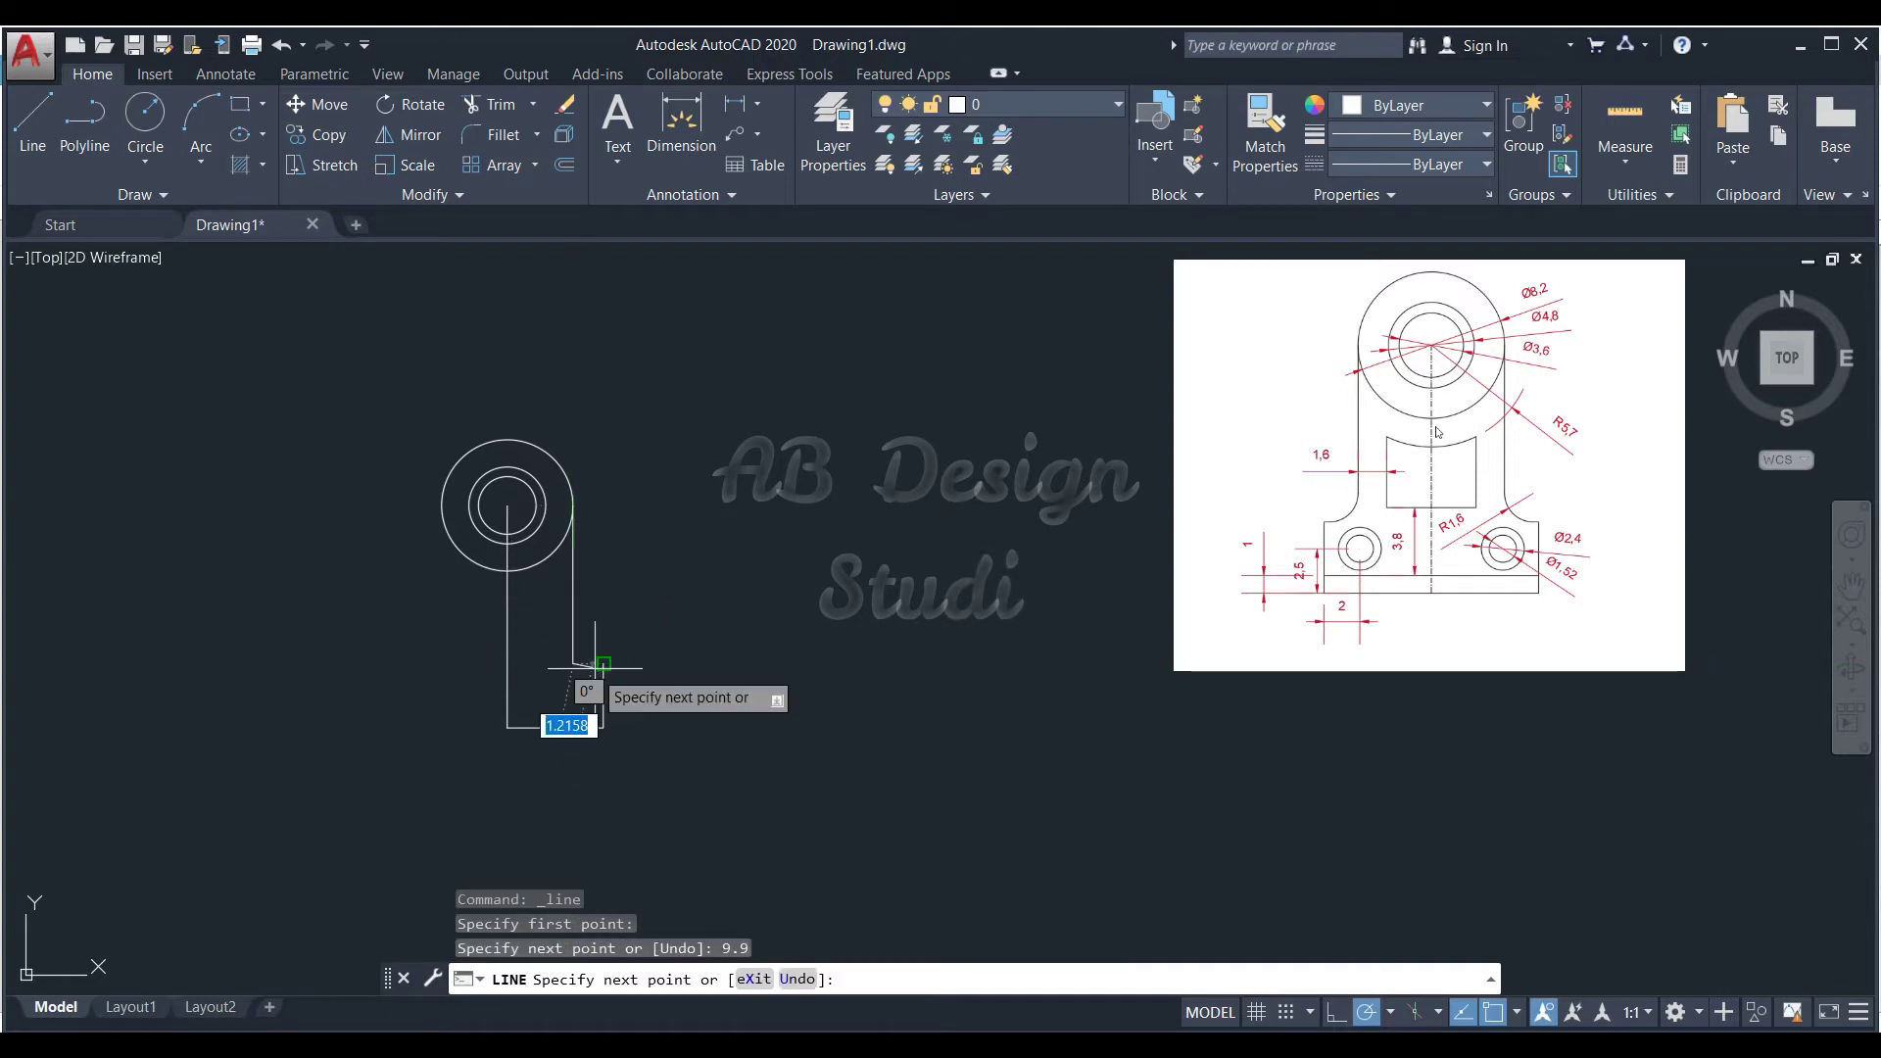
click(605, 663)
right_click(658, 595)
click(686, 607)
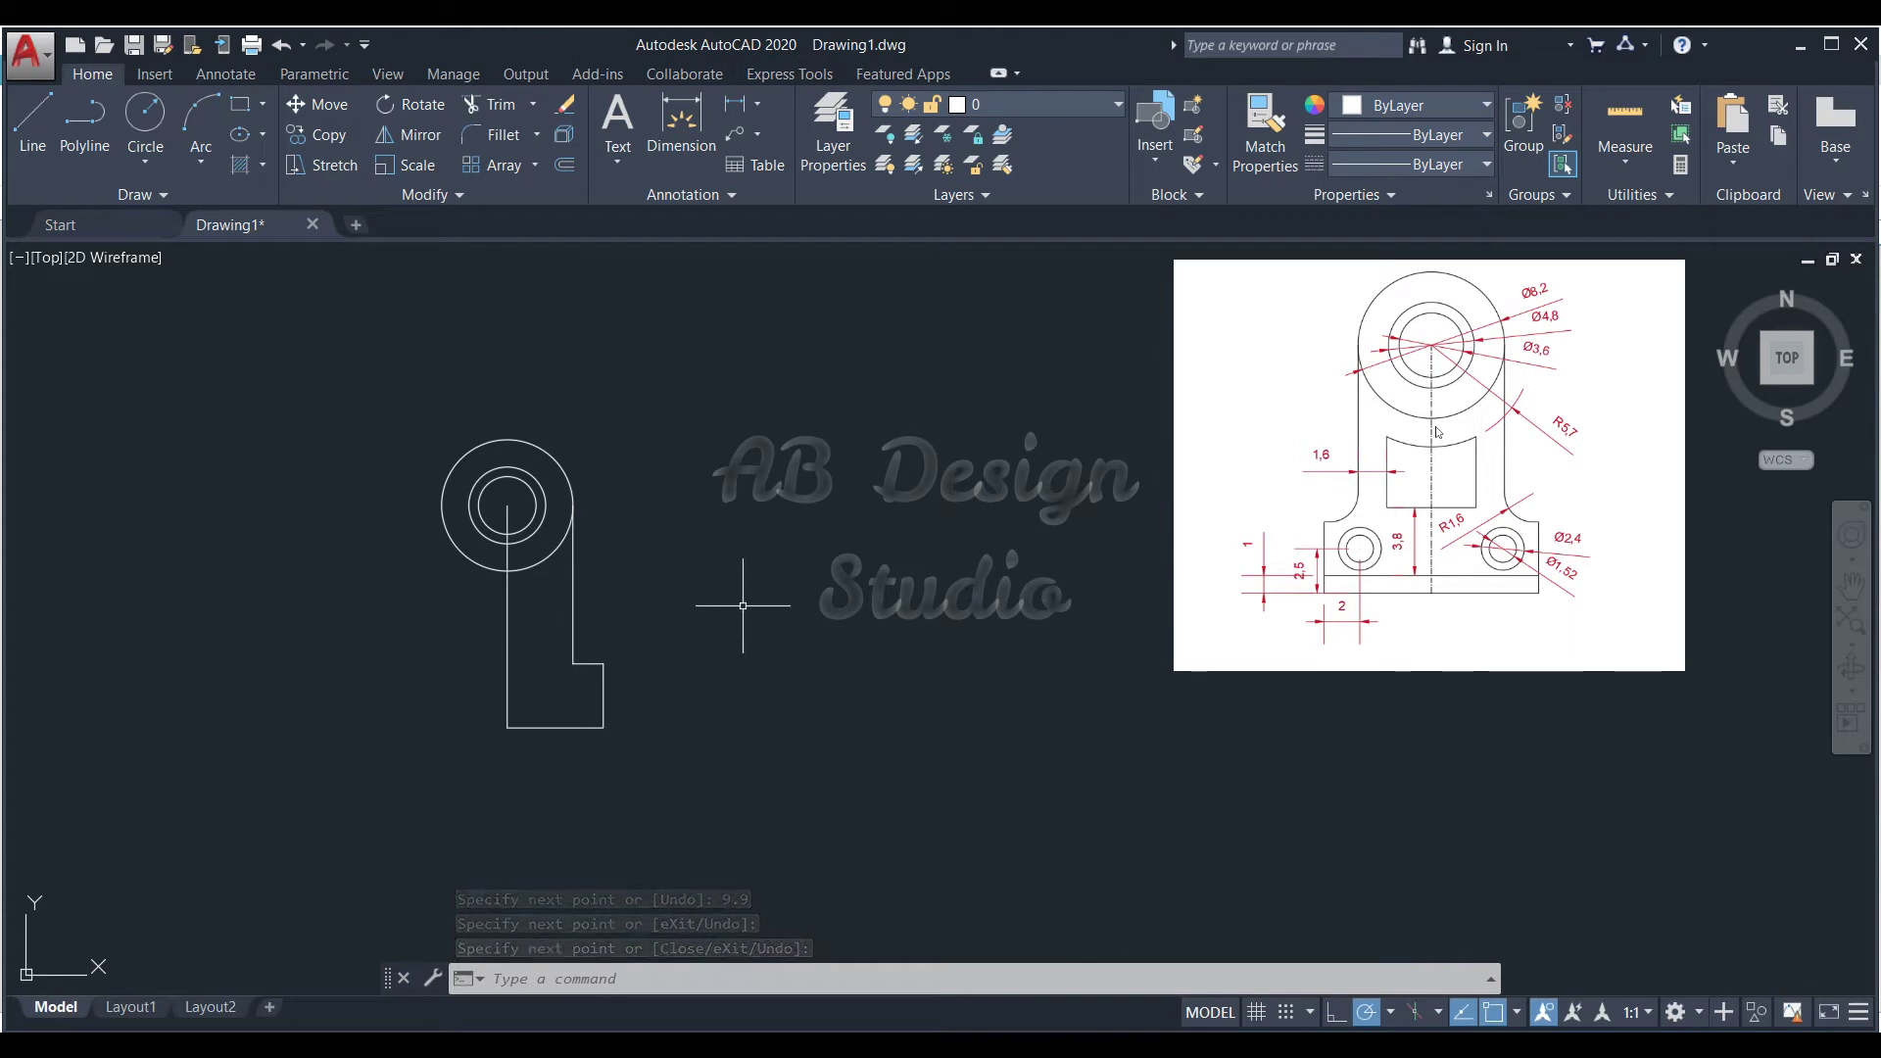
- Round the inner corner with a 1.6-radius fillet
click(529, 148)
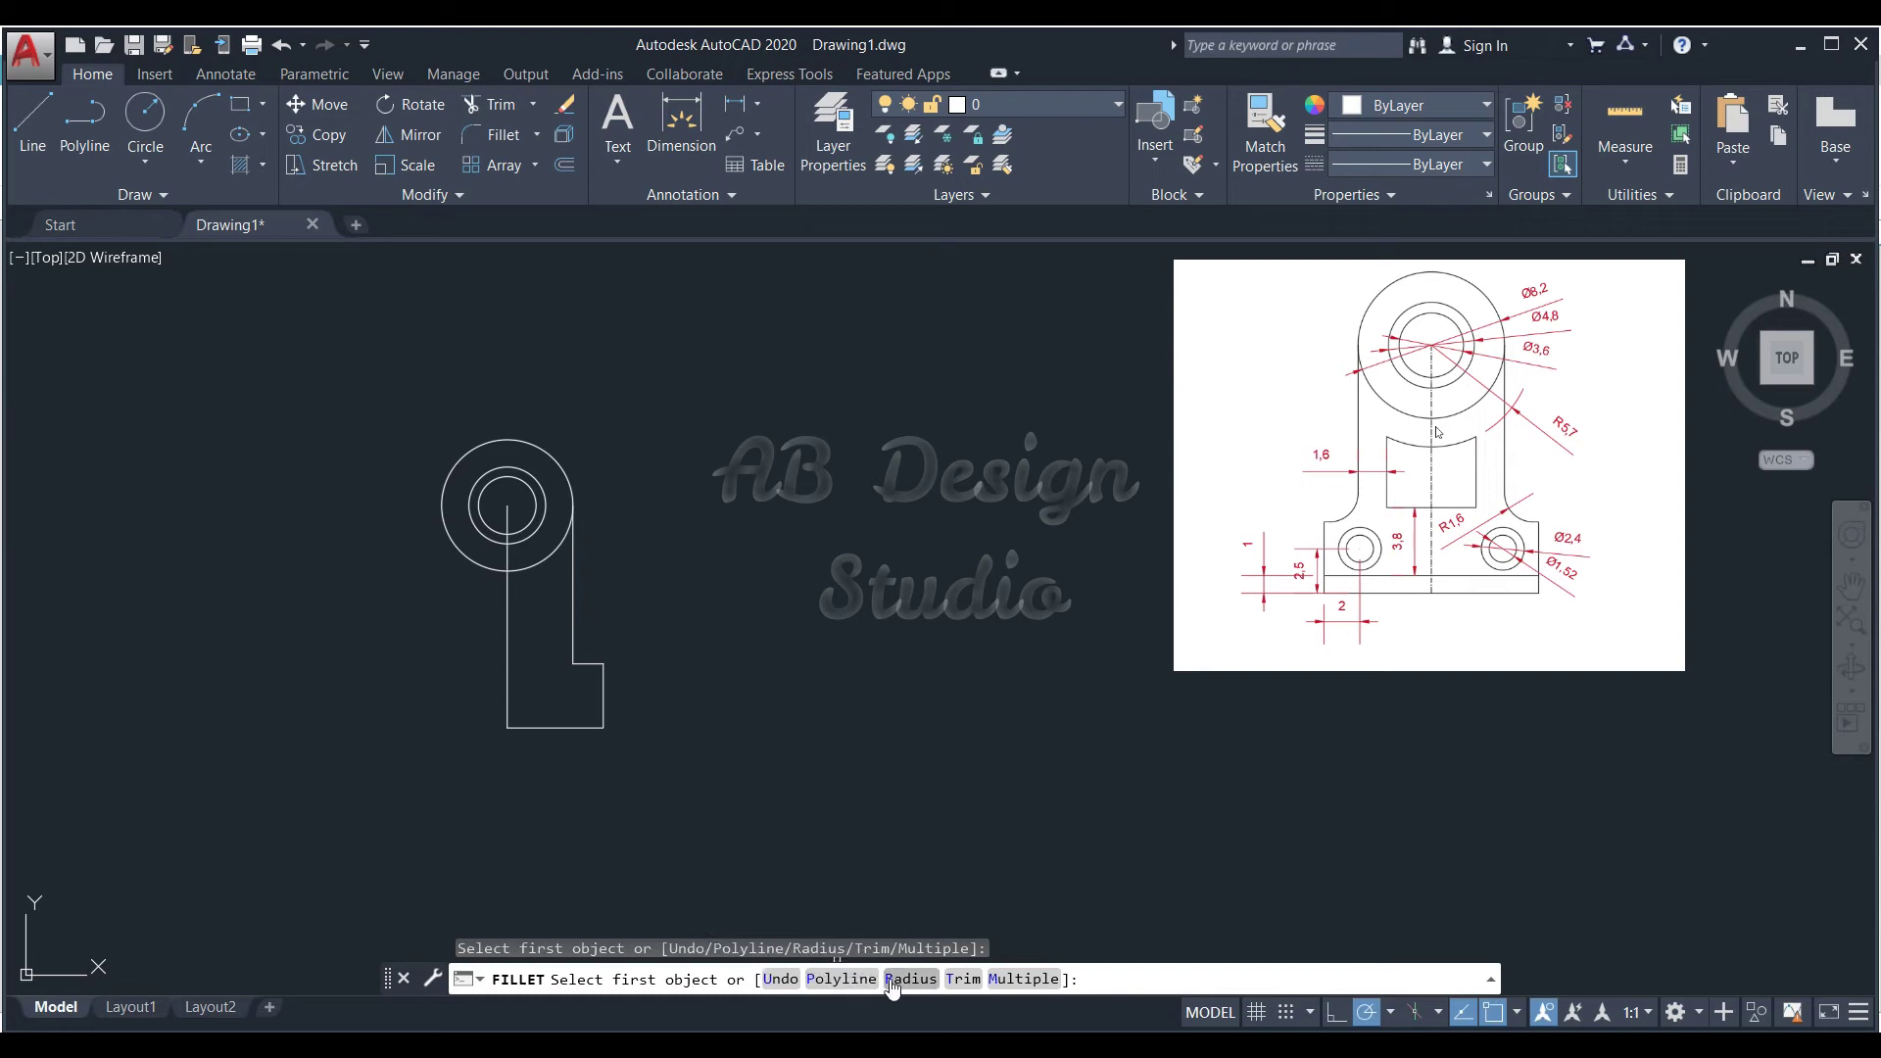
text(R)
key(Return)
text(6)
key(Return)
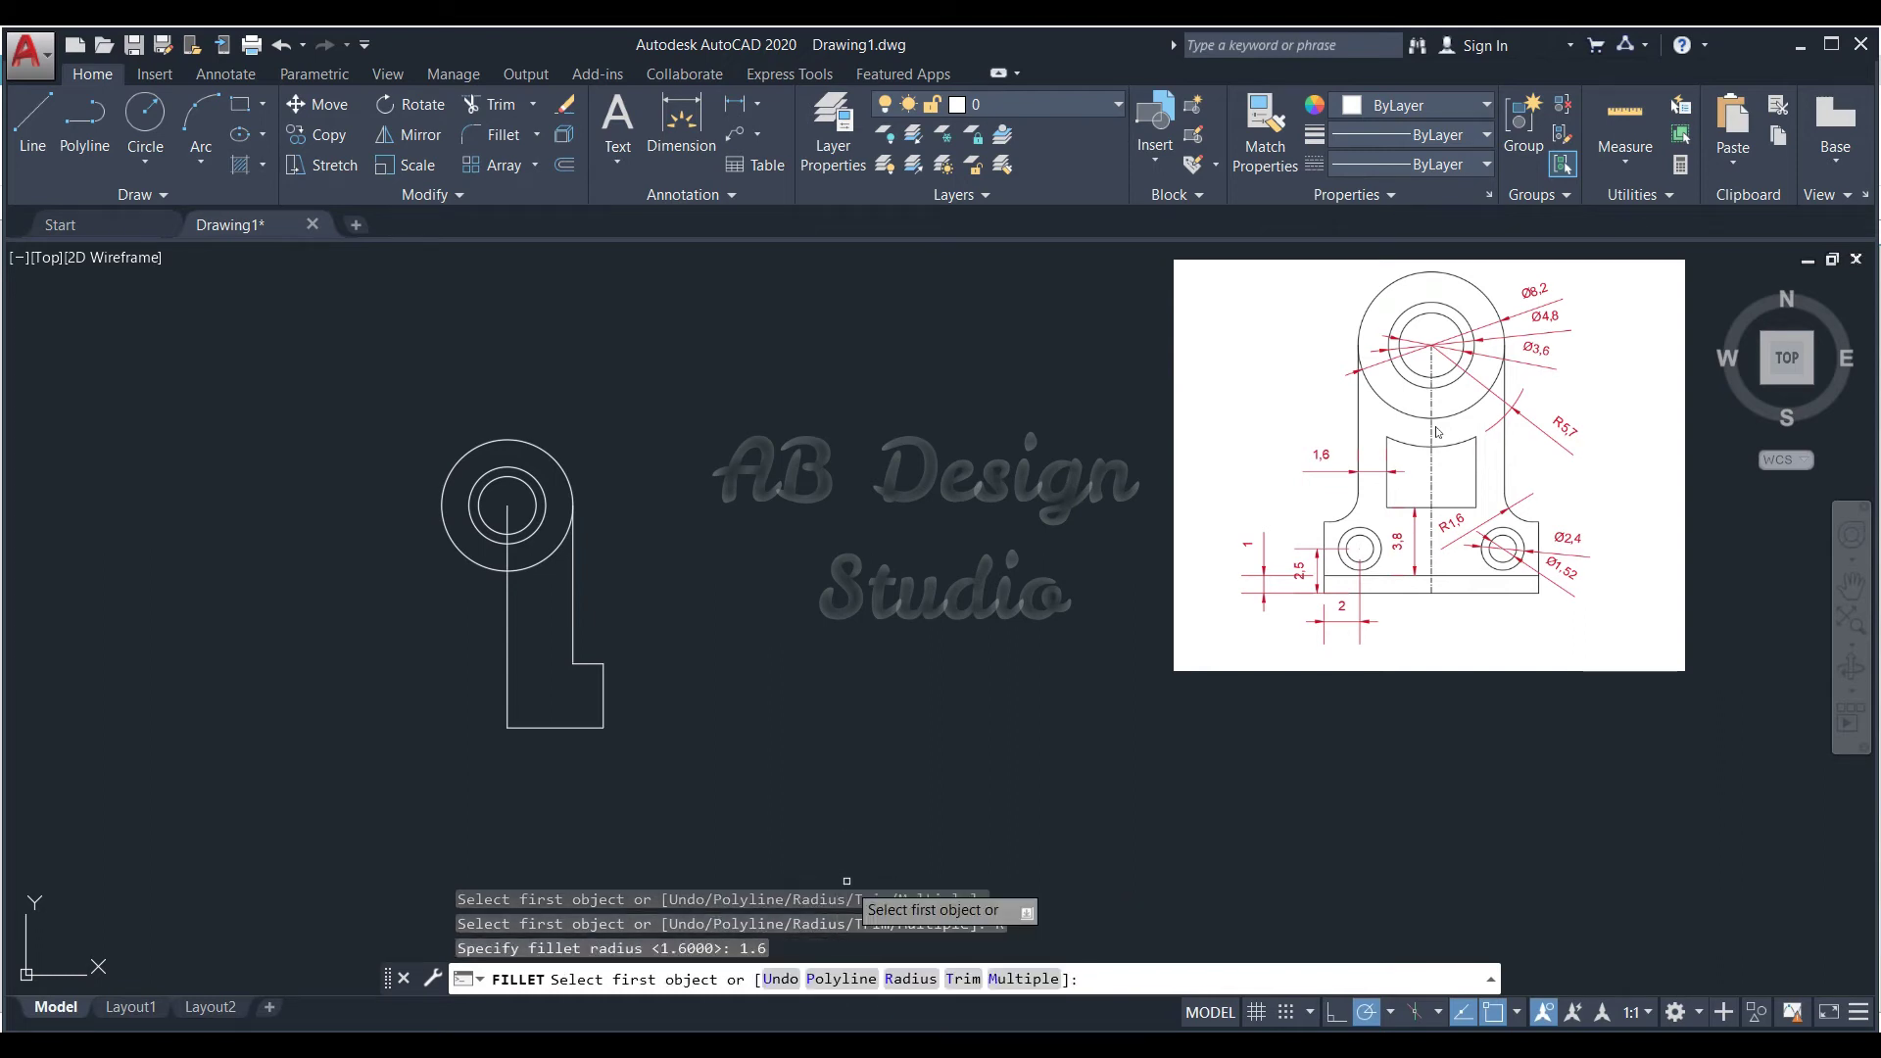
click(573, 637)
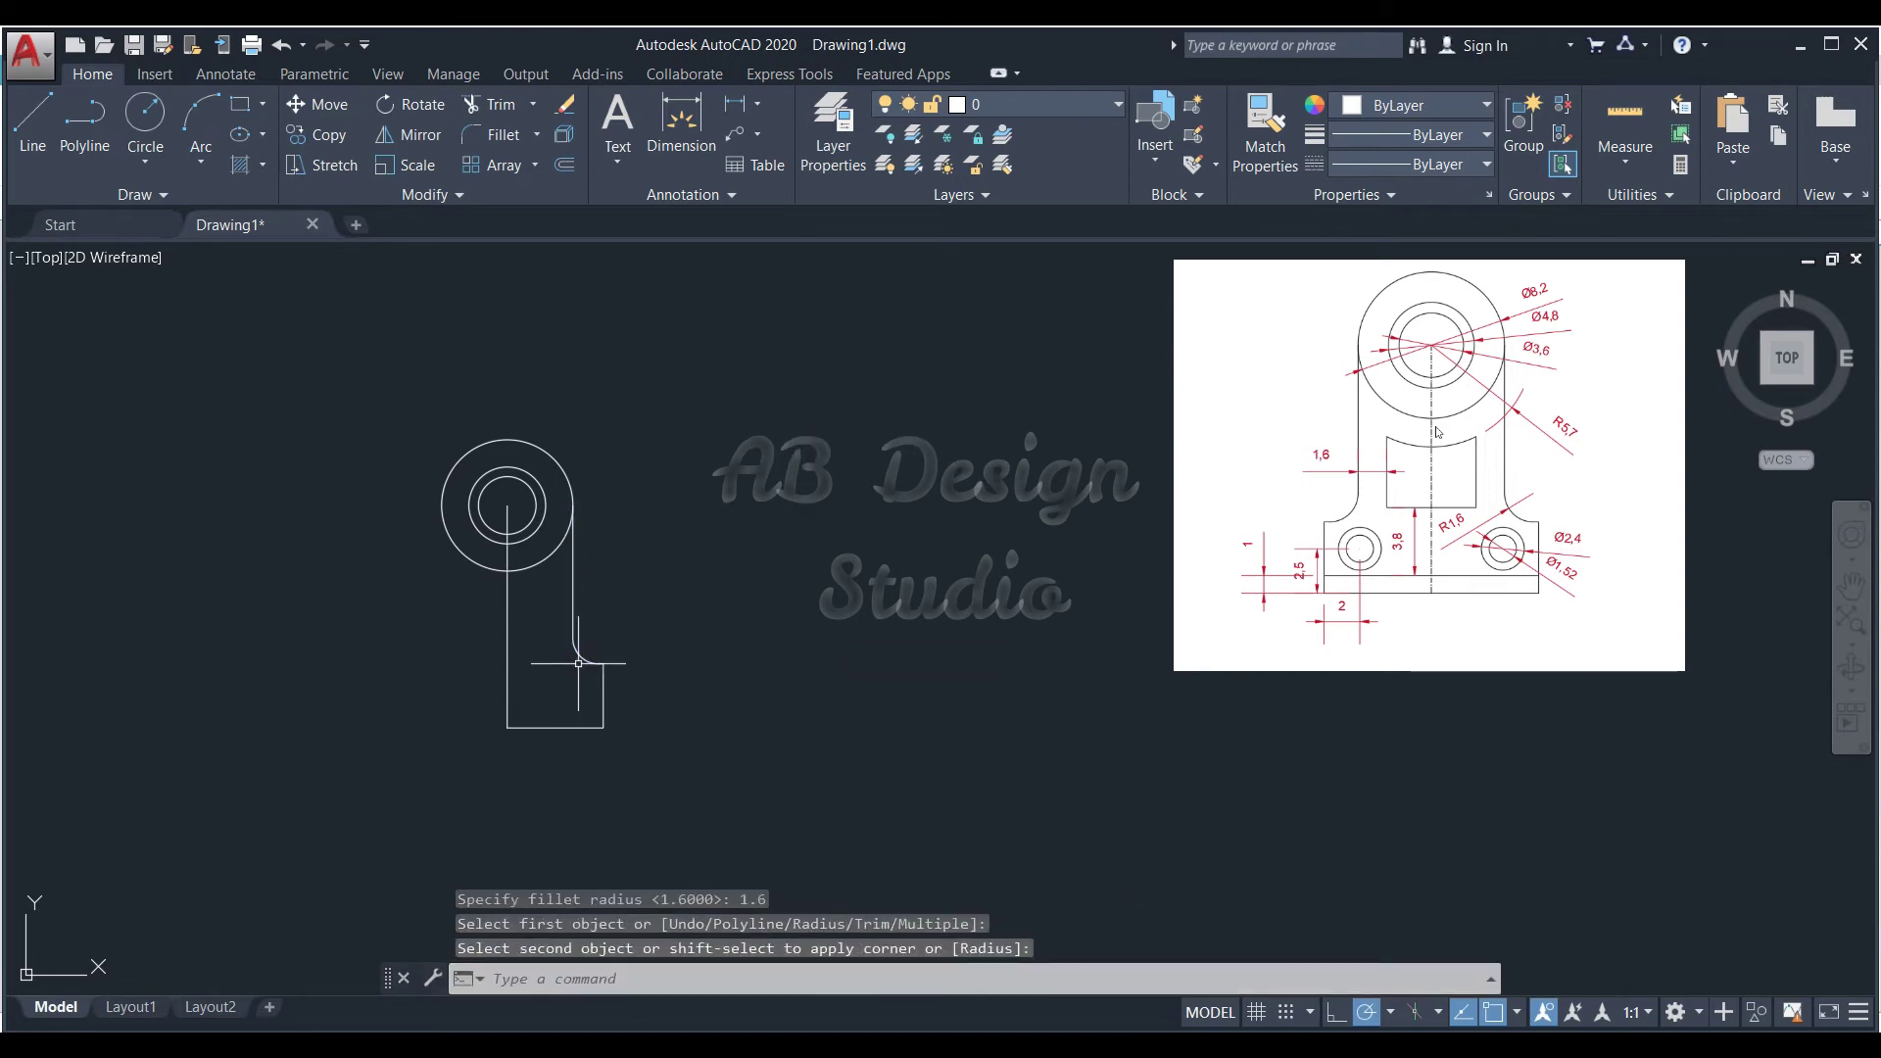
- From the base's bottom-right corner, draw a 2-unit line left and 2.5 up
click(45, 145)
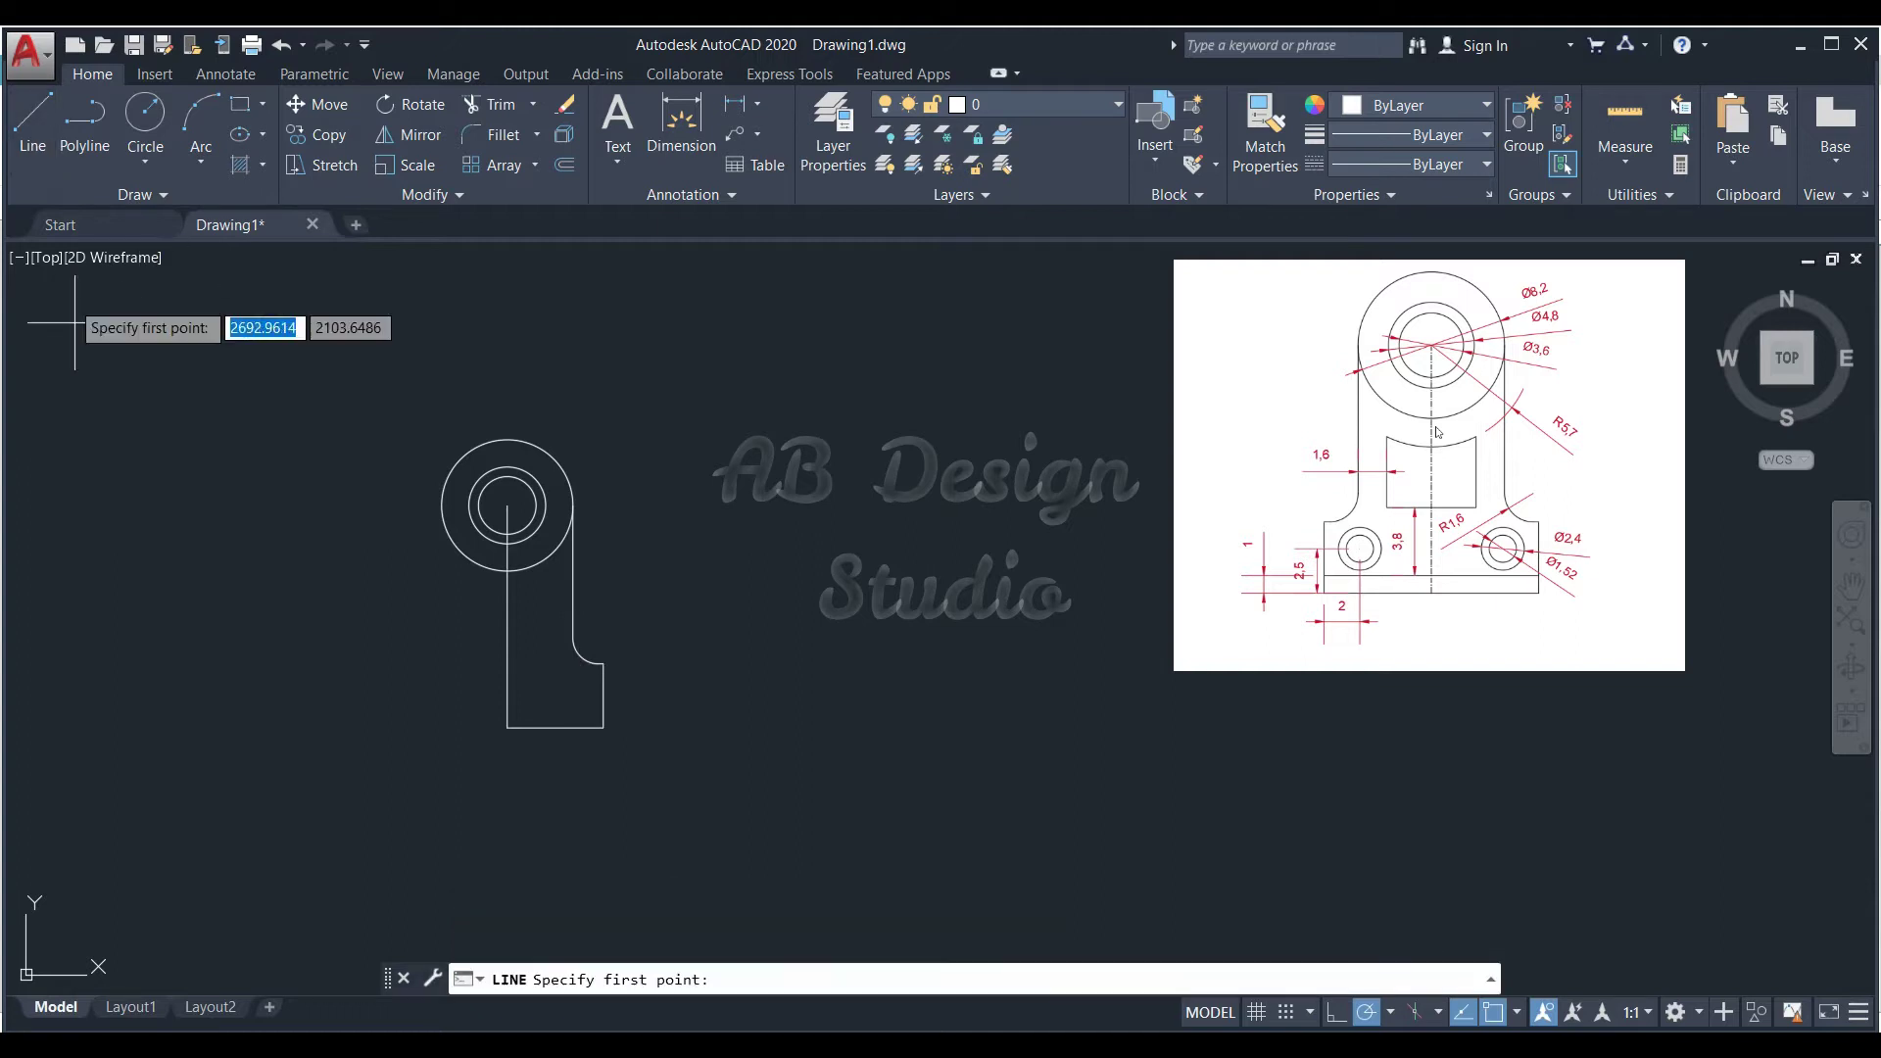
click(603, 727)
text(2)
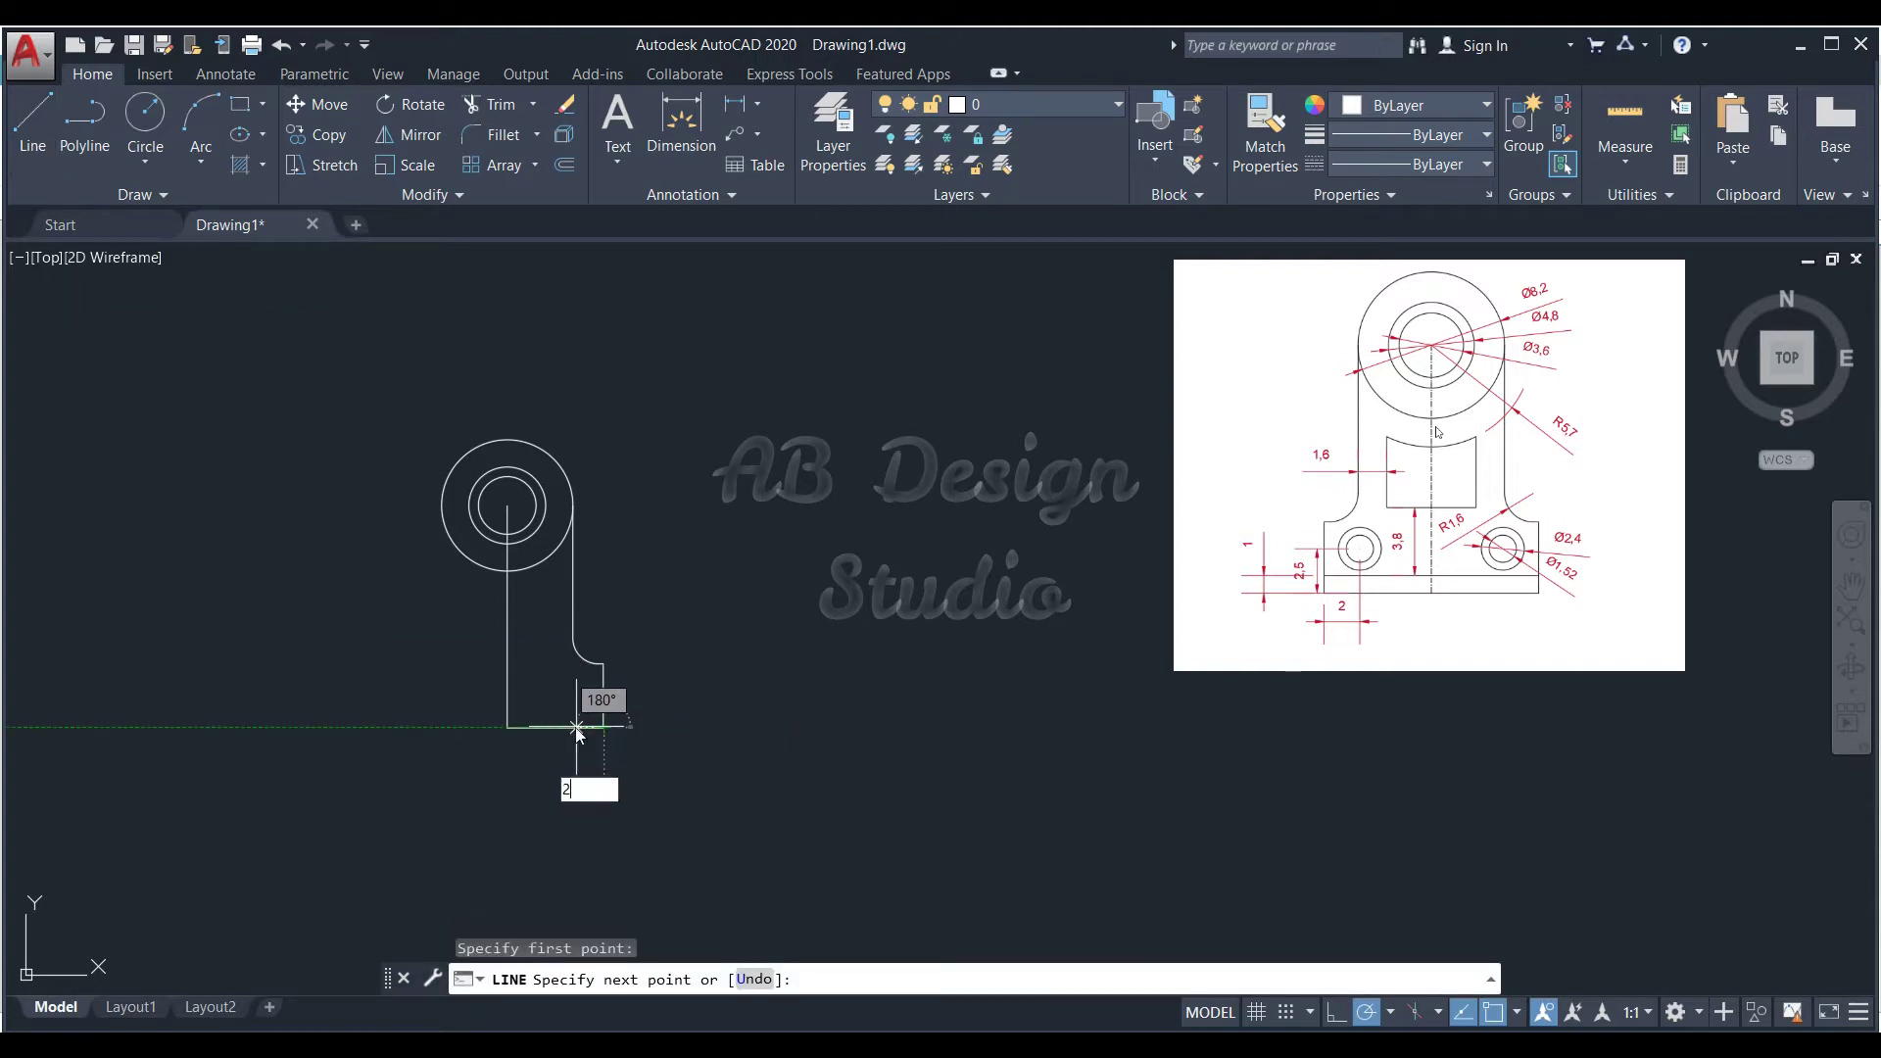
key(Return)
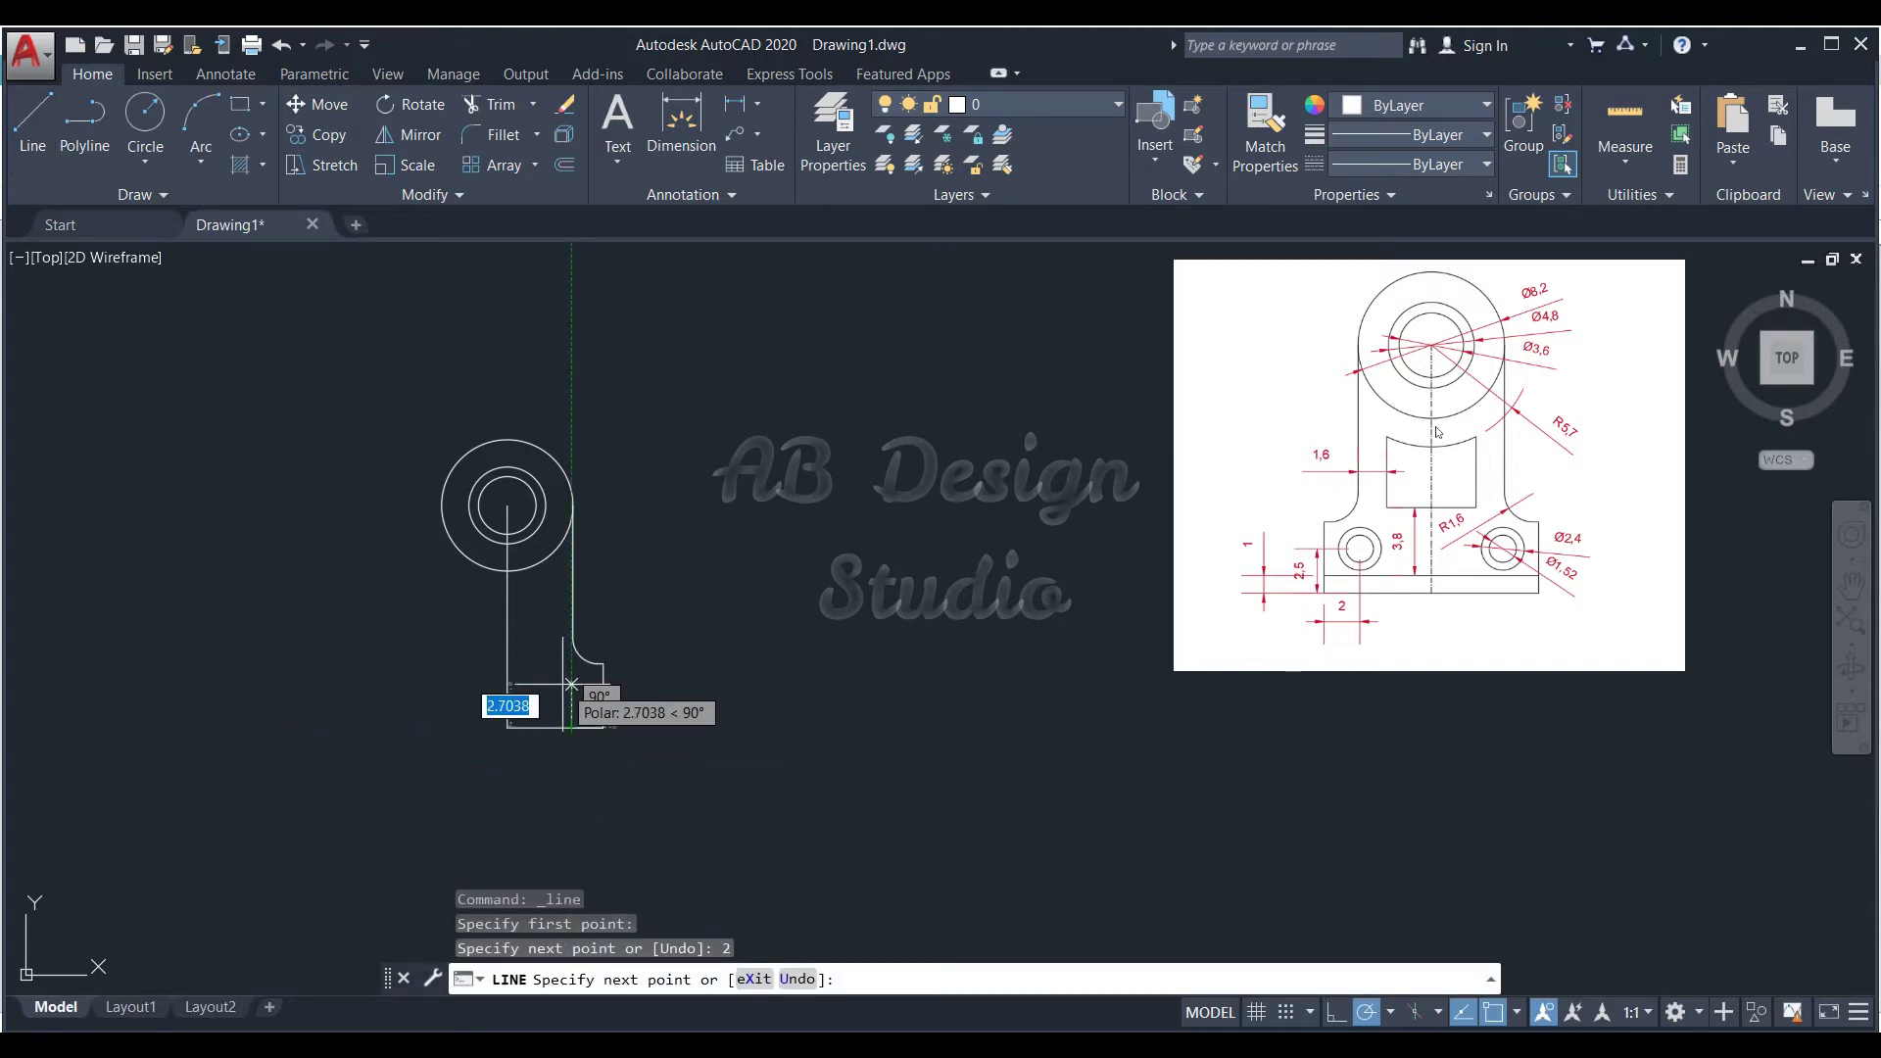
text(2.5)
key(Return)
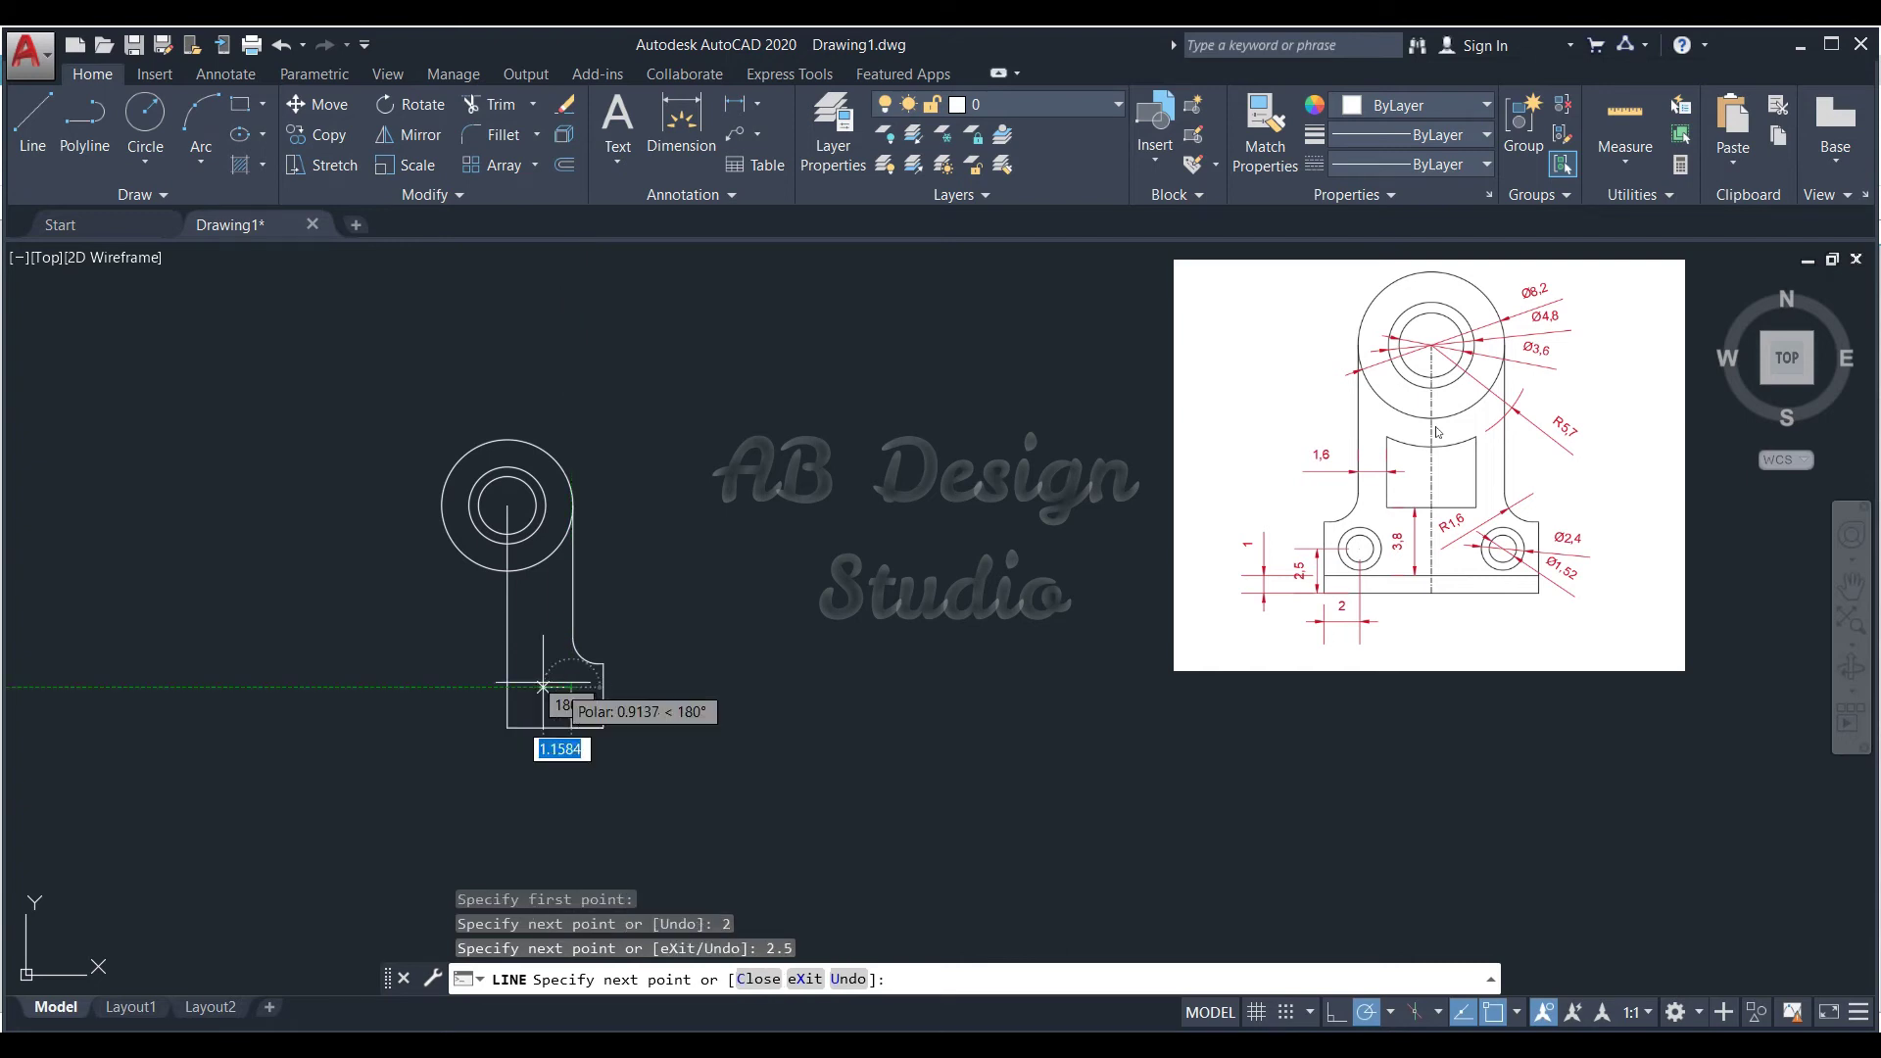
right_click(544, 685)
click(568, 697)
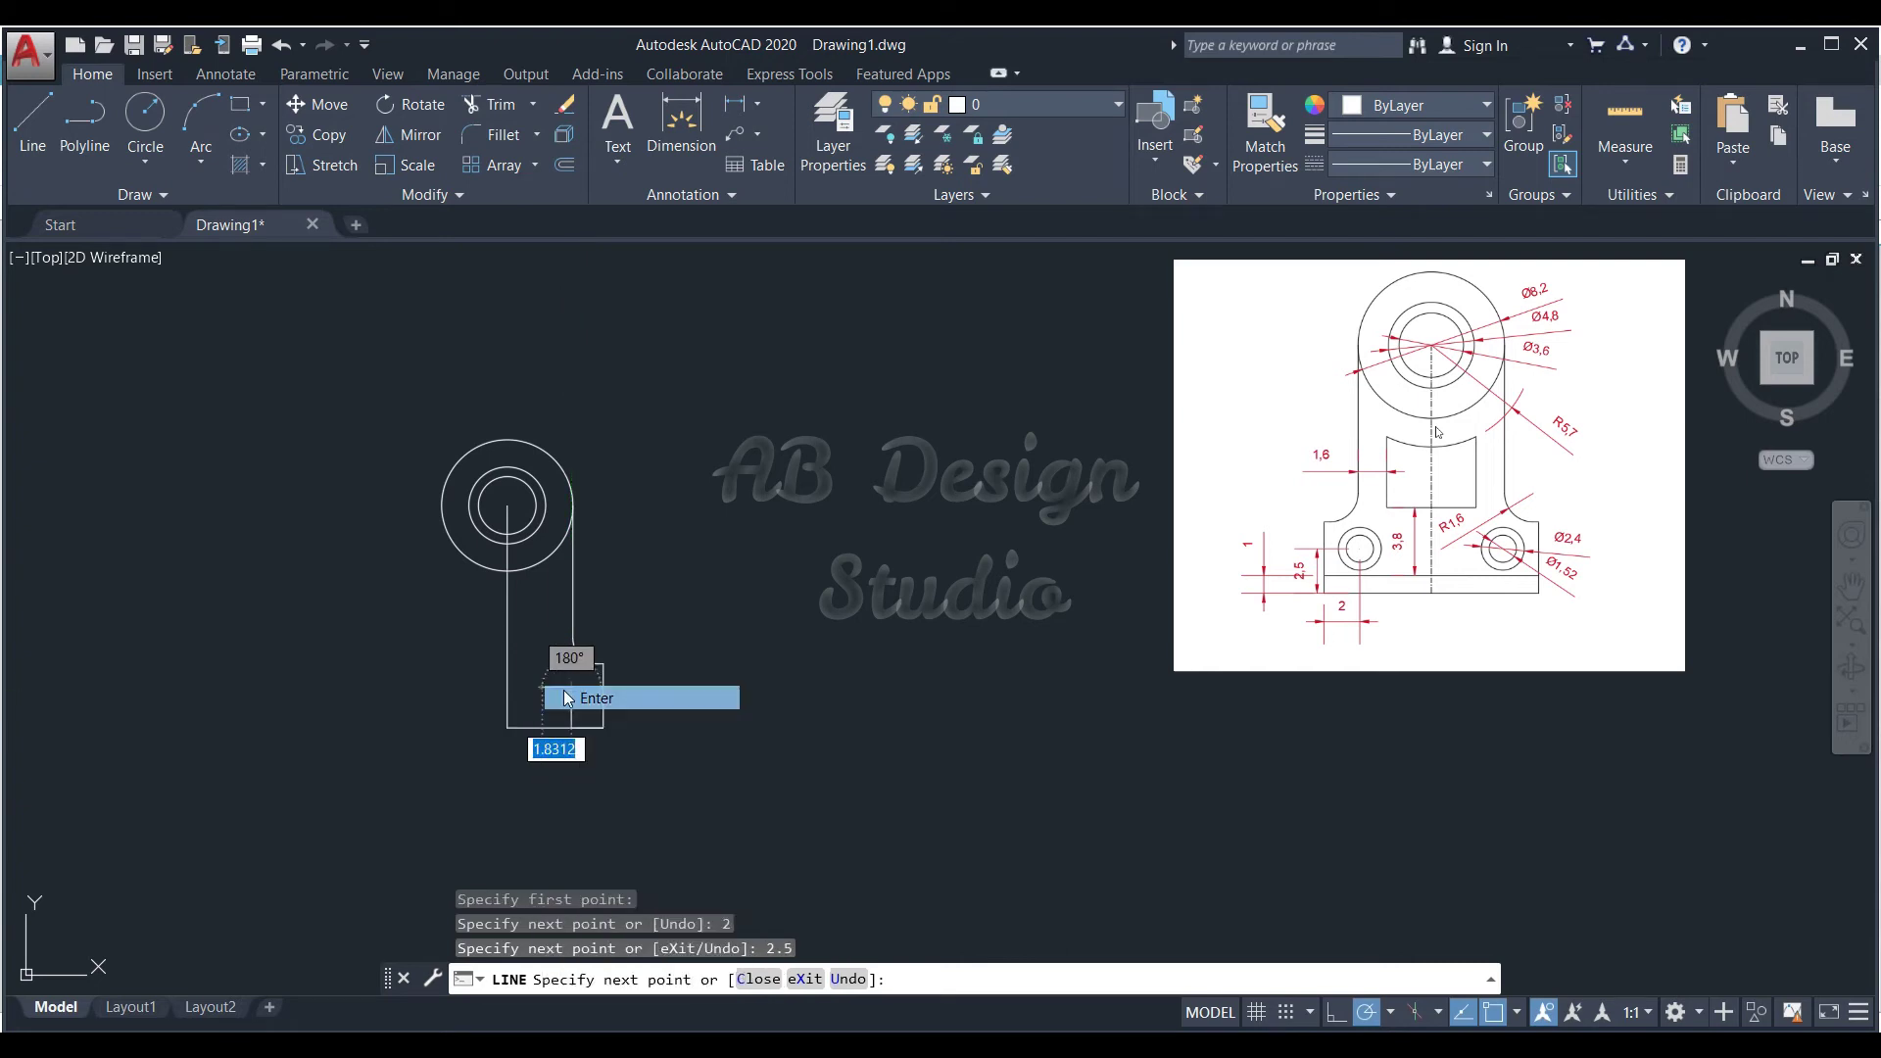
- Draw the base hole as concentric circles: radius 1.2 and diameter 1.52
click(159, 127)
scroll(588, 718, up, 4)
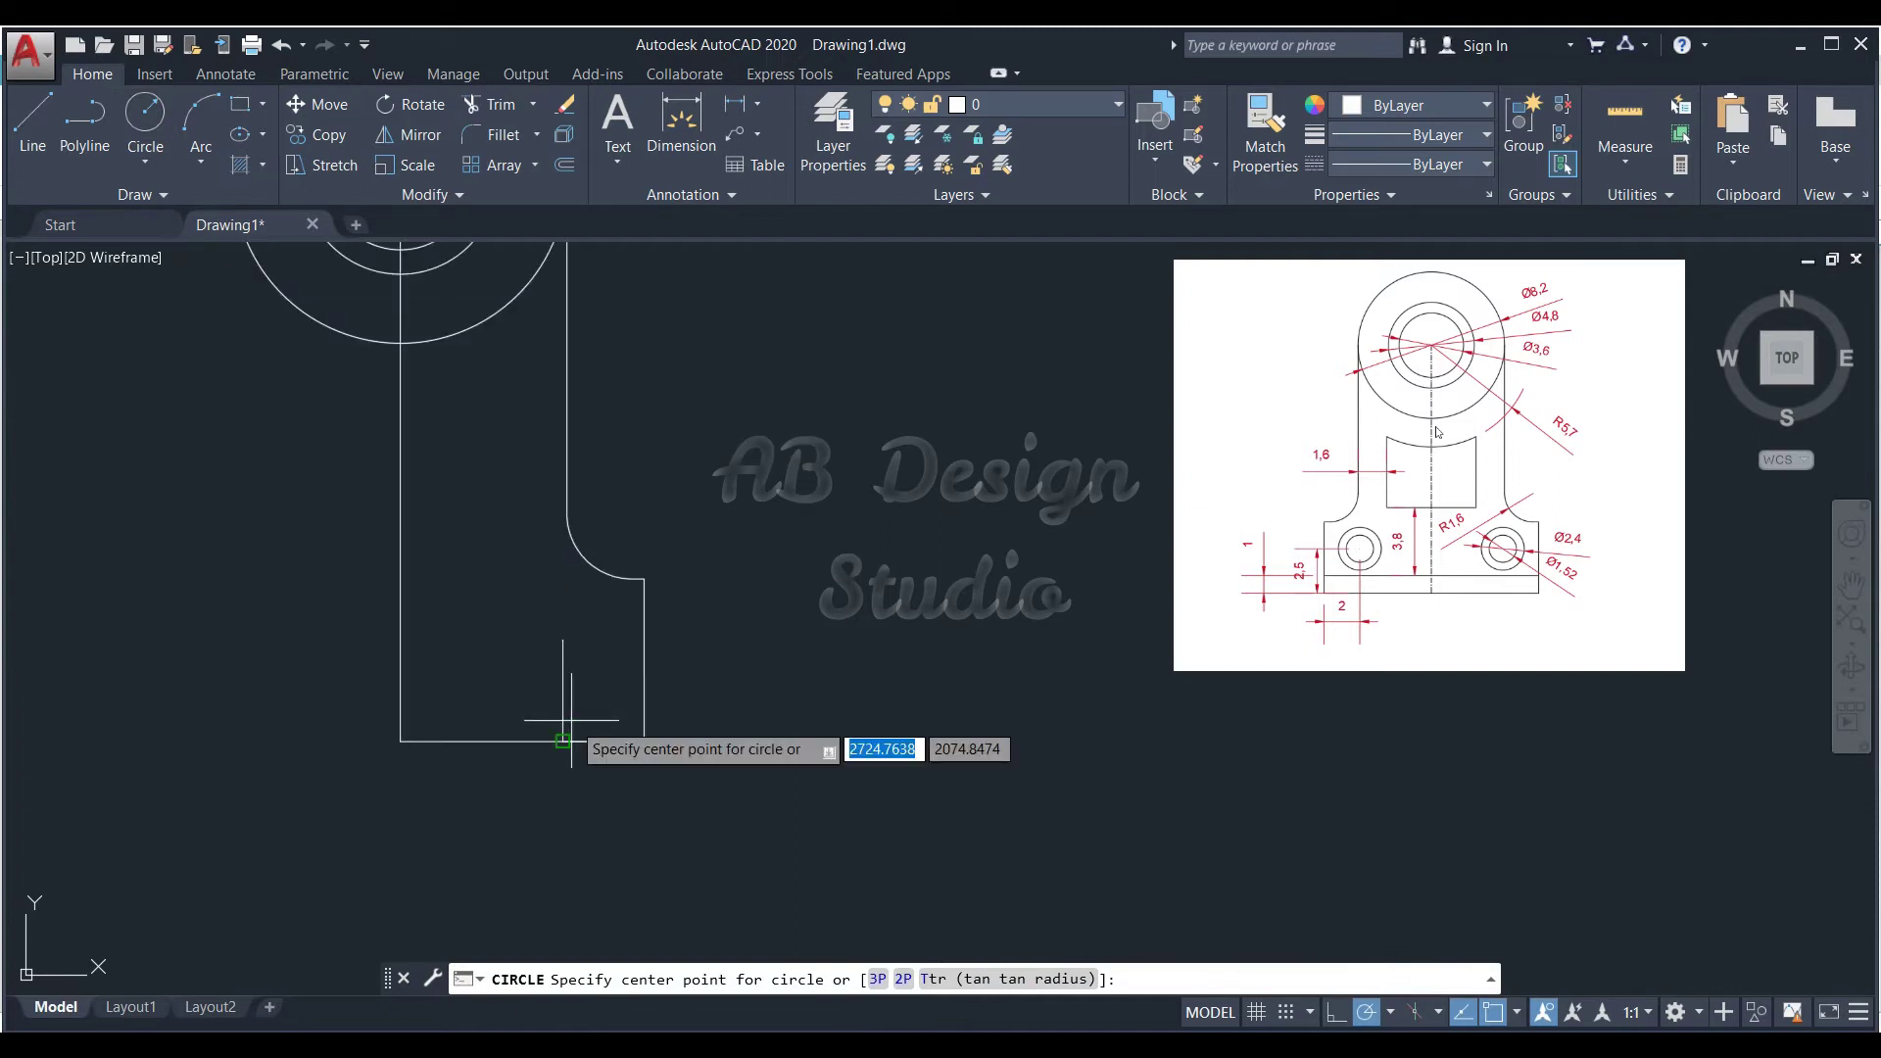
click(564, 642)
text(2)
key(Return)
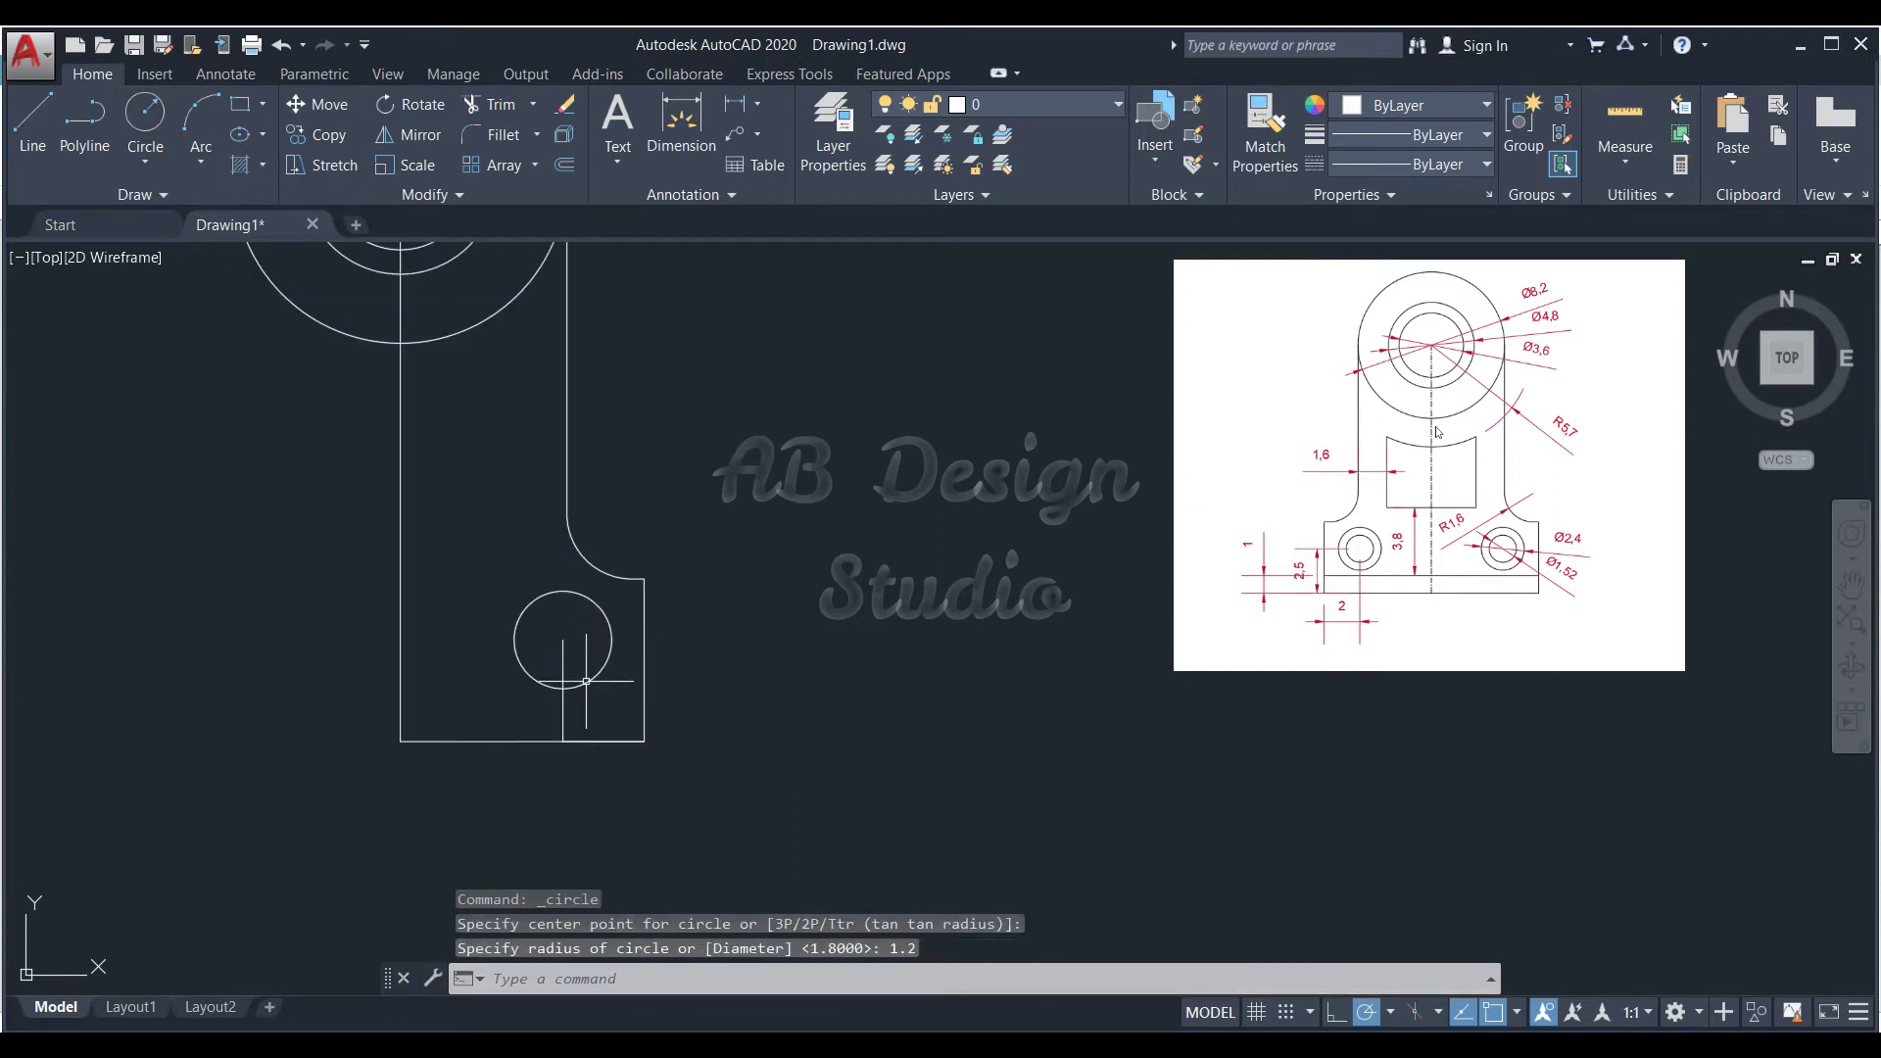
click(145, 117)
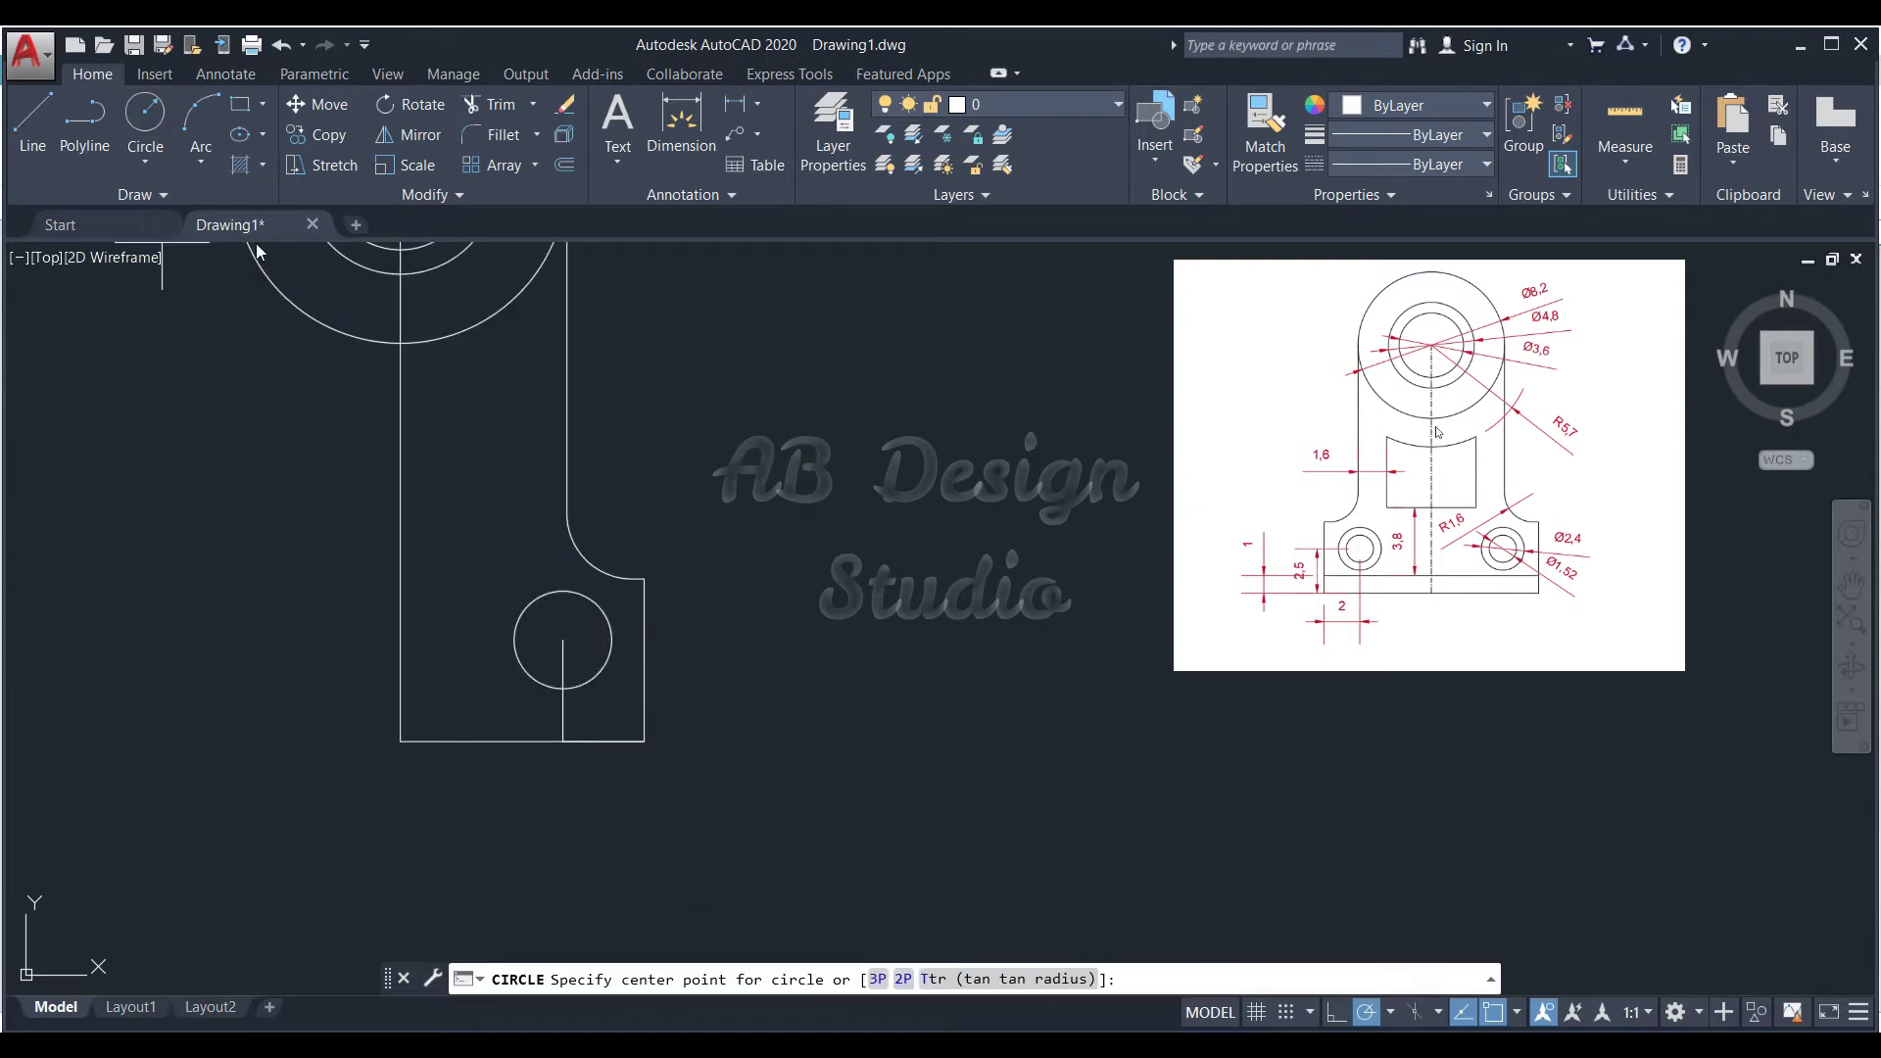
right_click(589, 615)
mouse_move(666, 674)
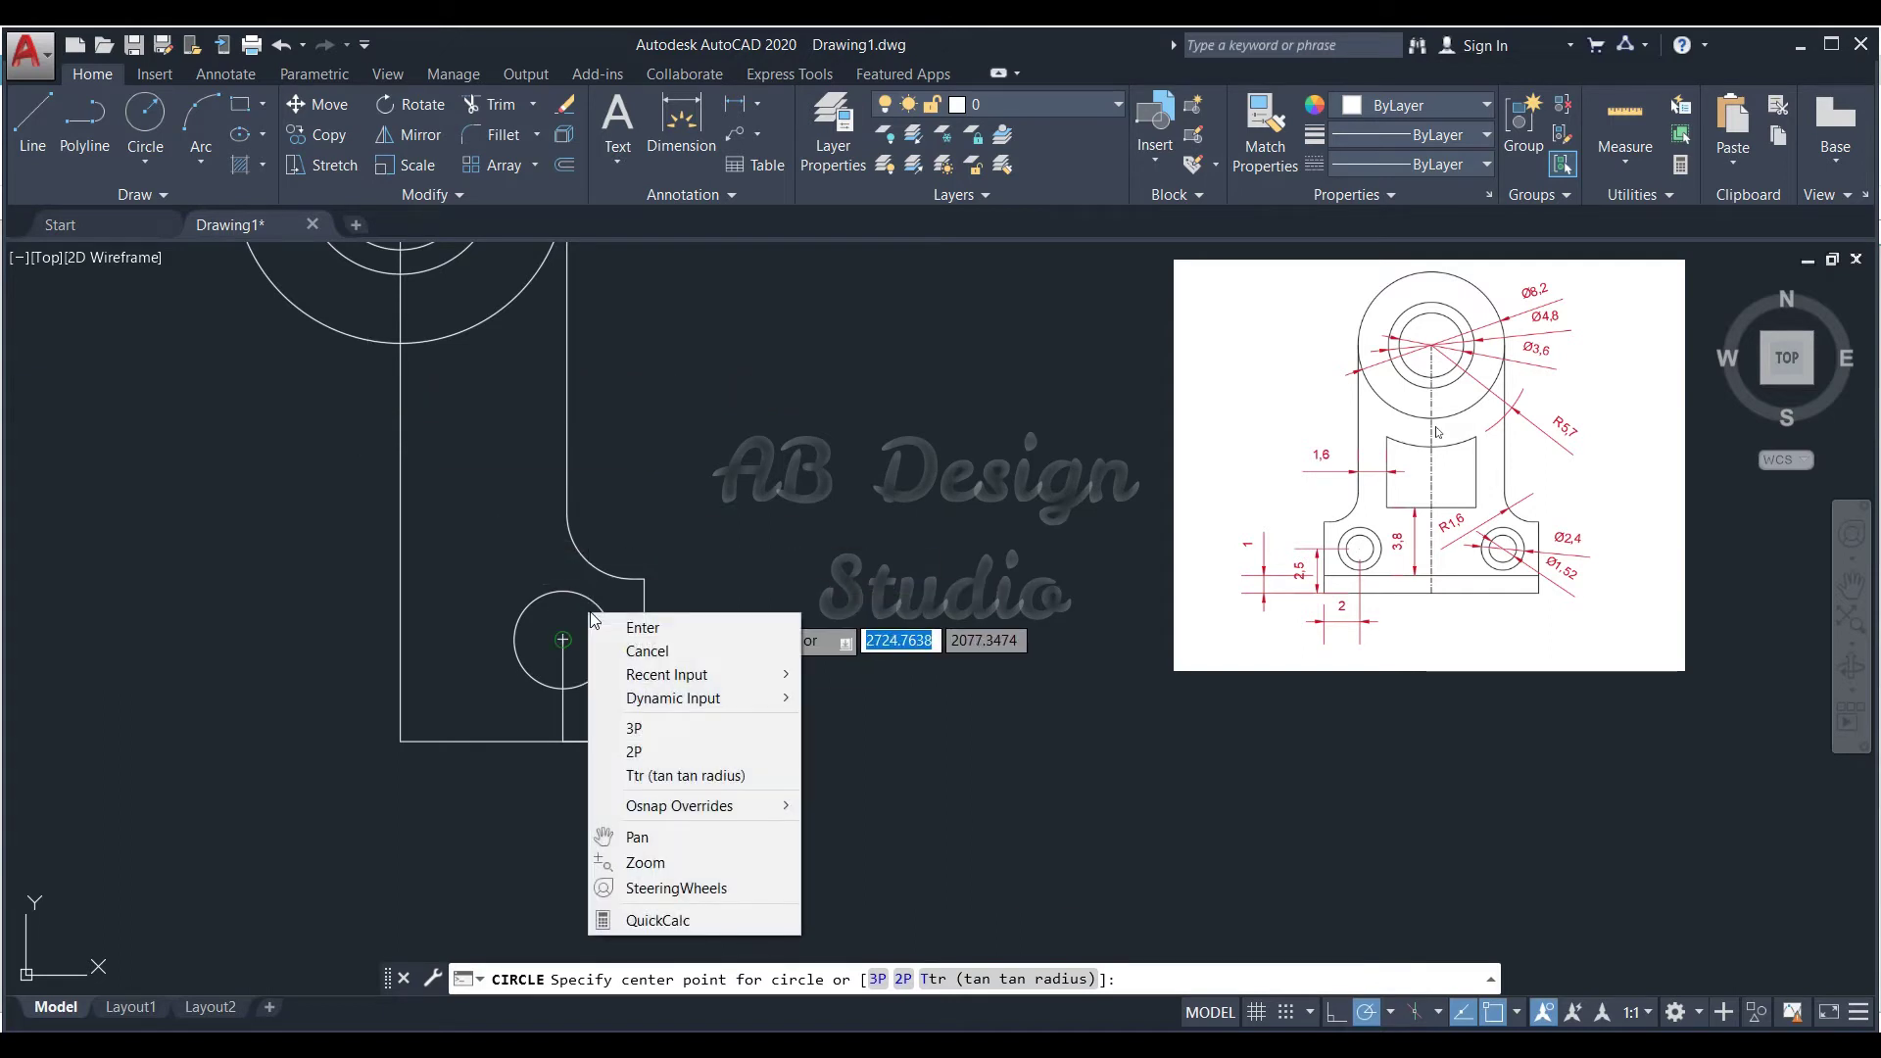
click(563, 639)
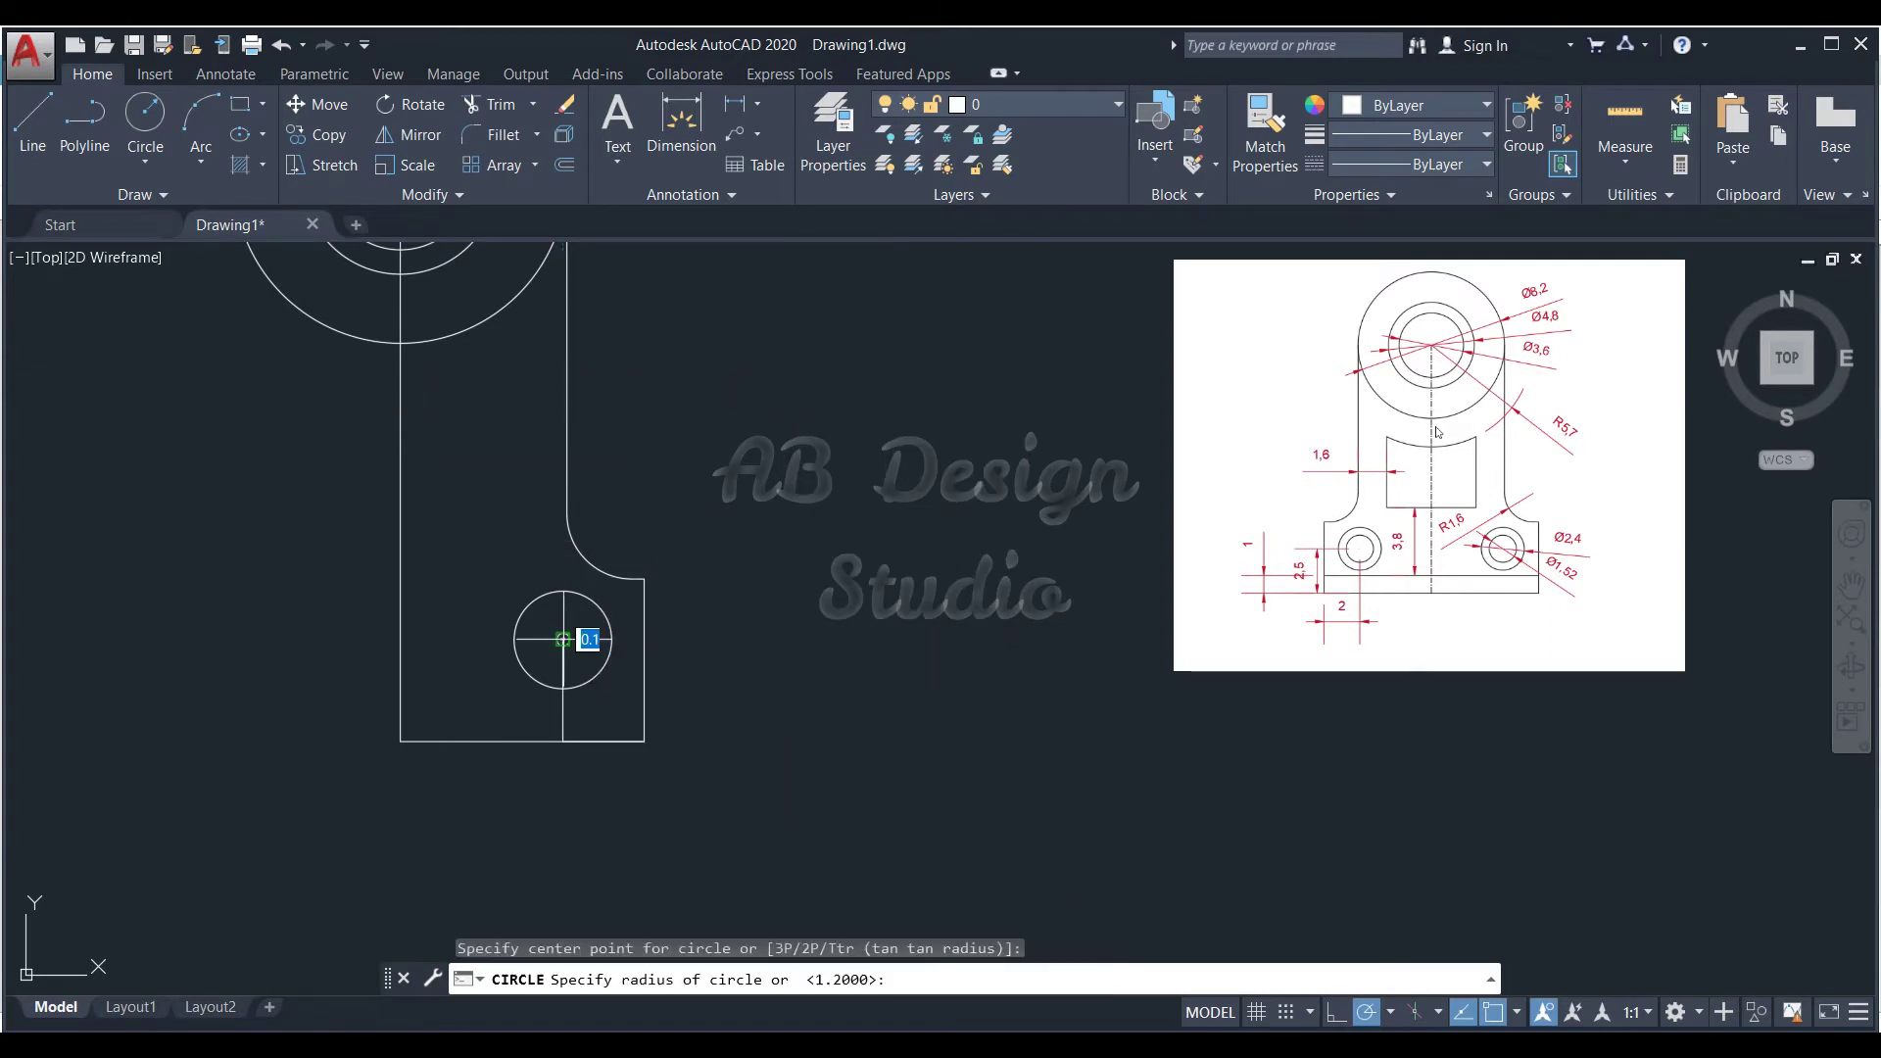
right_click(589, 660)
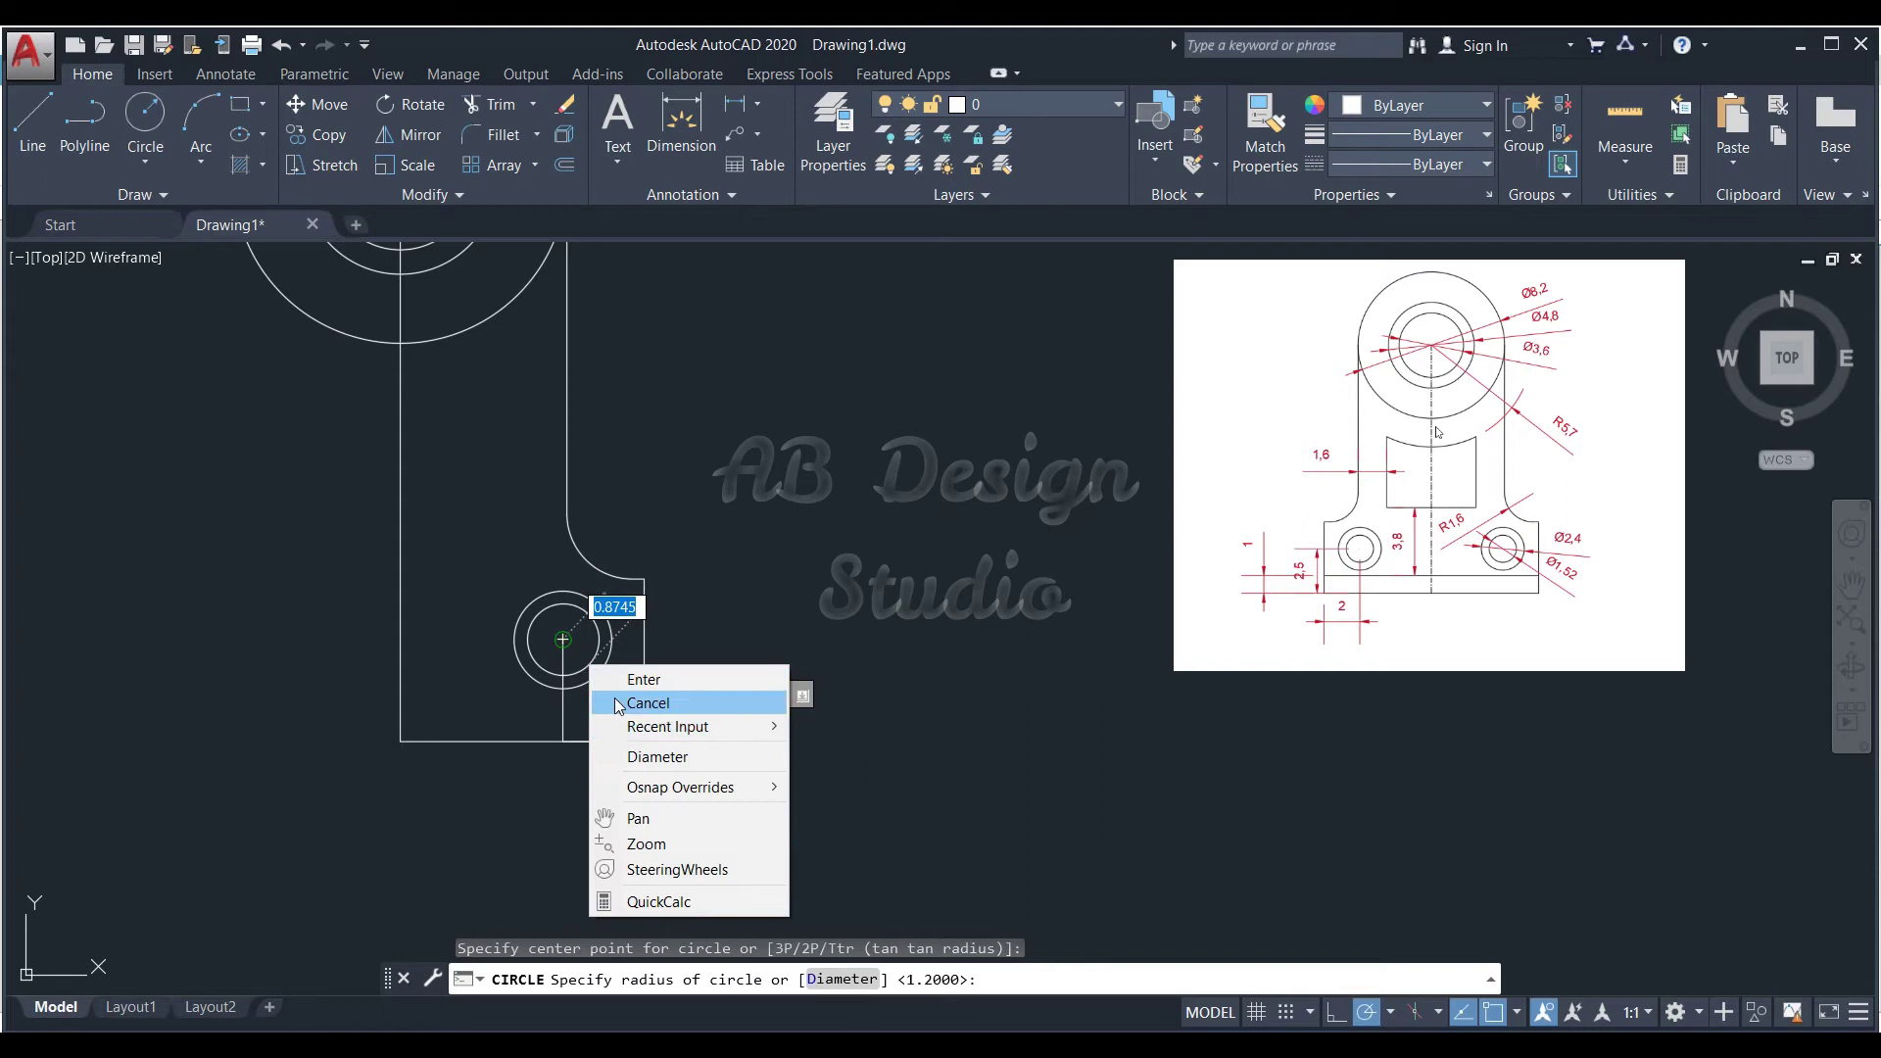
click(636, 755)
text(1.52)
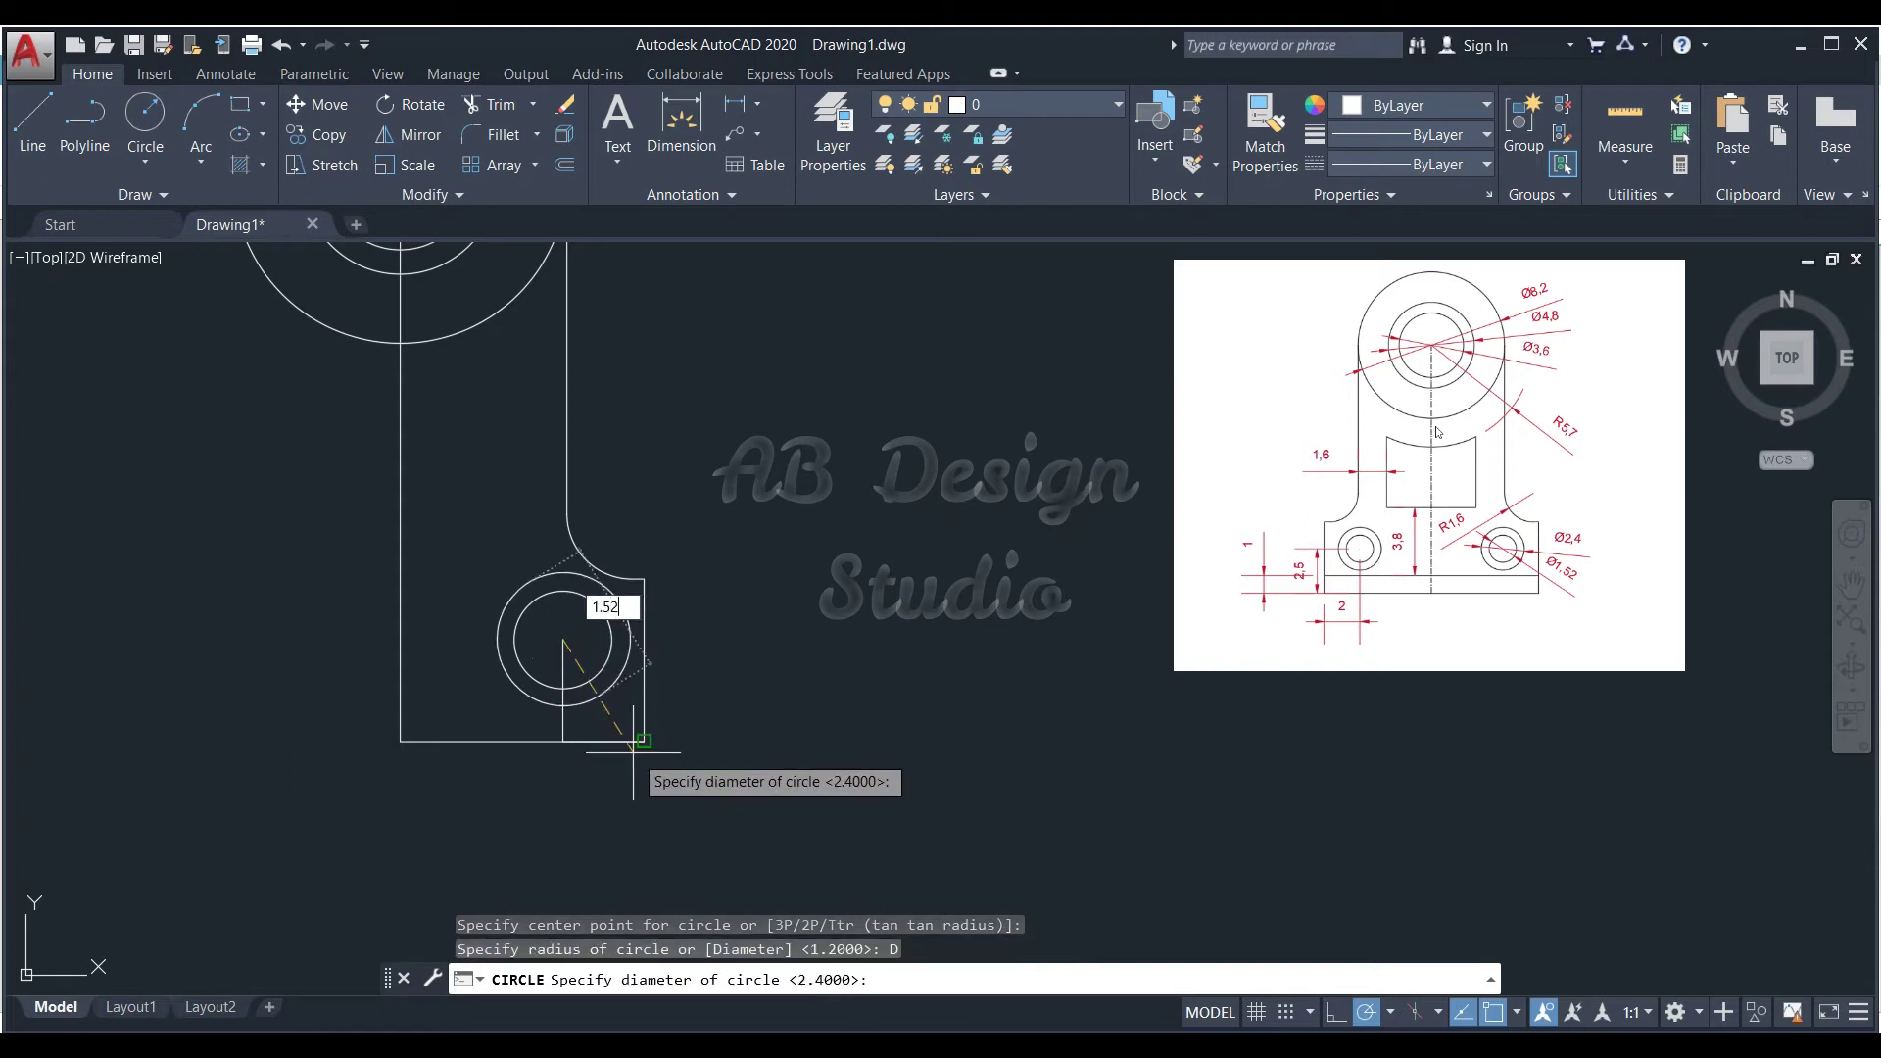
key(Return)
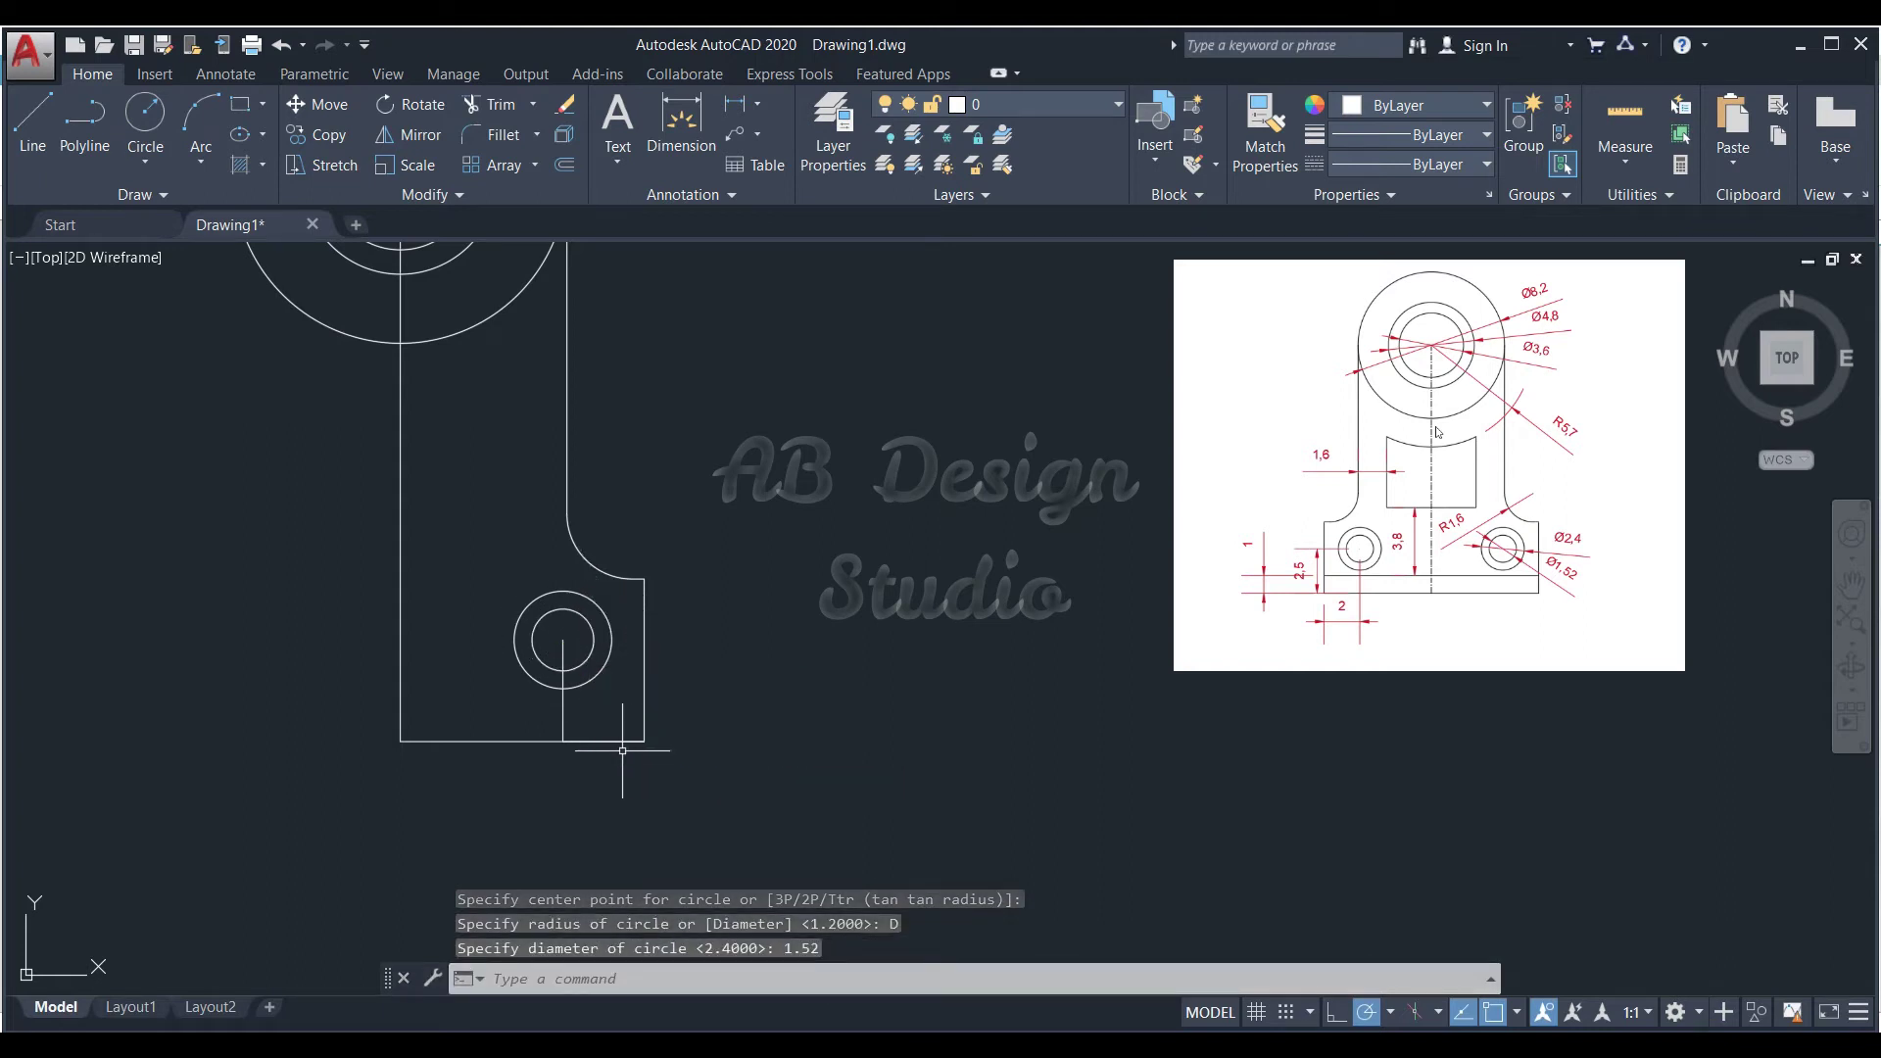
- Delete the stray bottom line and the short construction line at the hole
click(624, 742)
key(Delete)
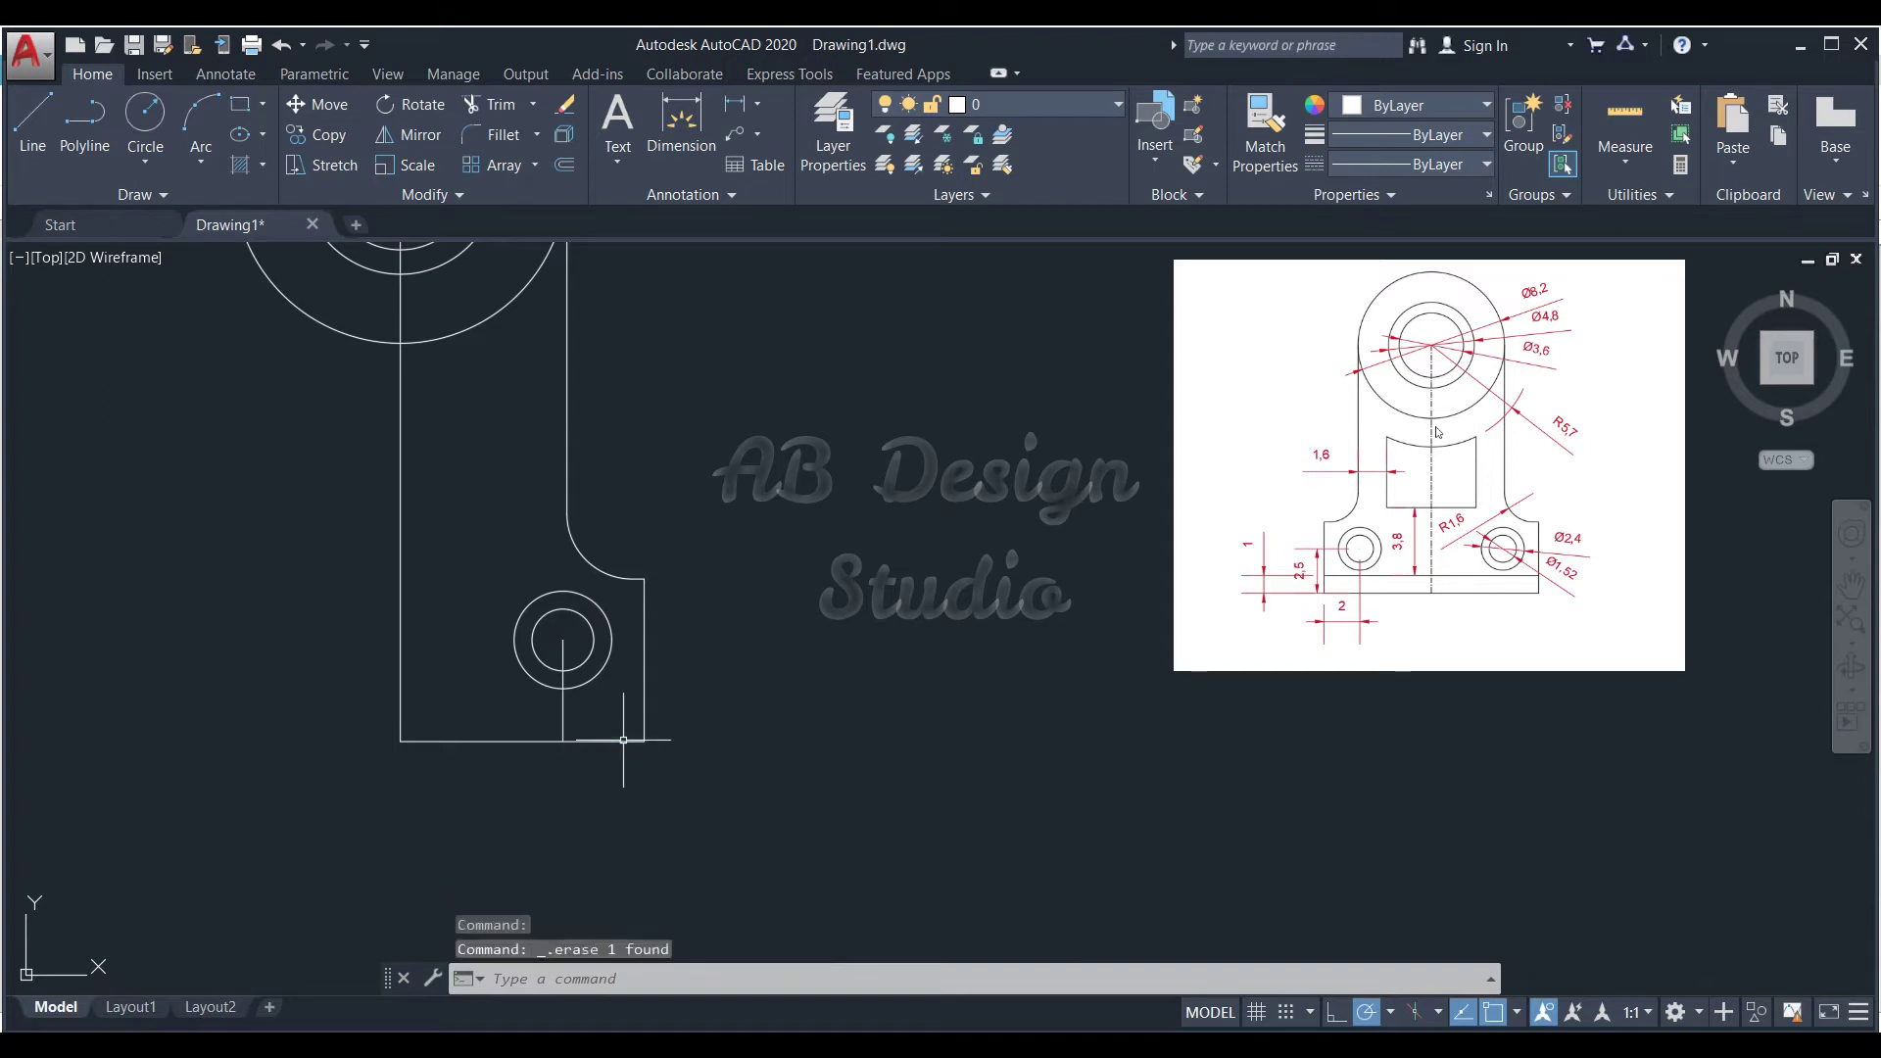
click(565, 714)
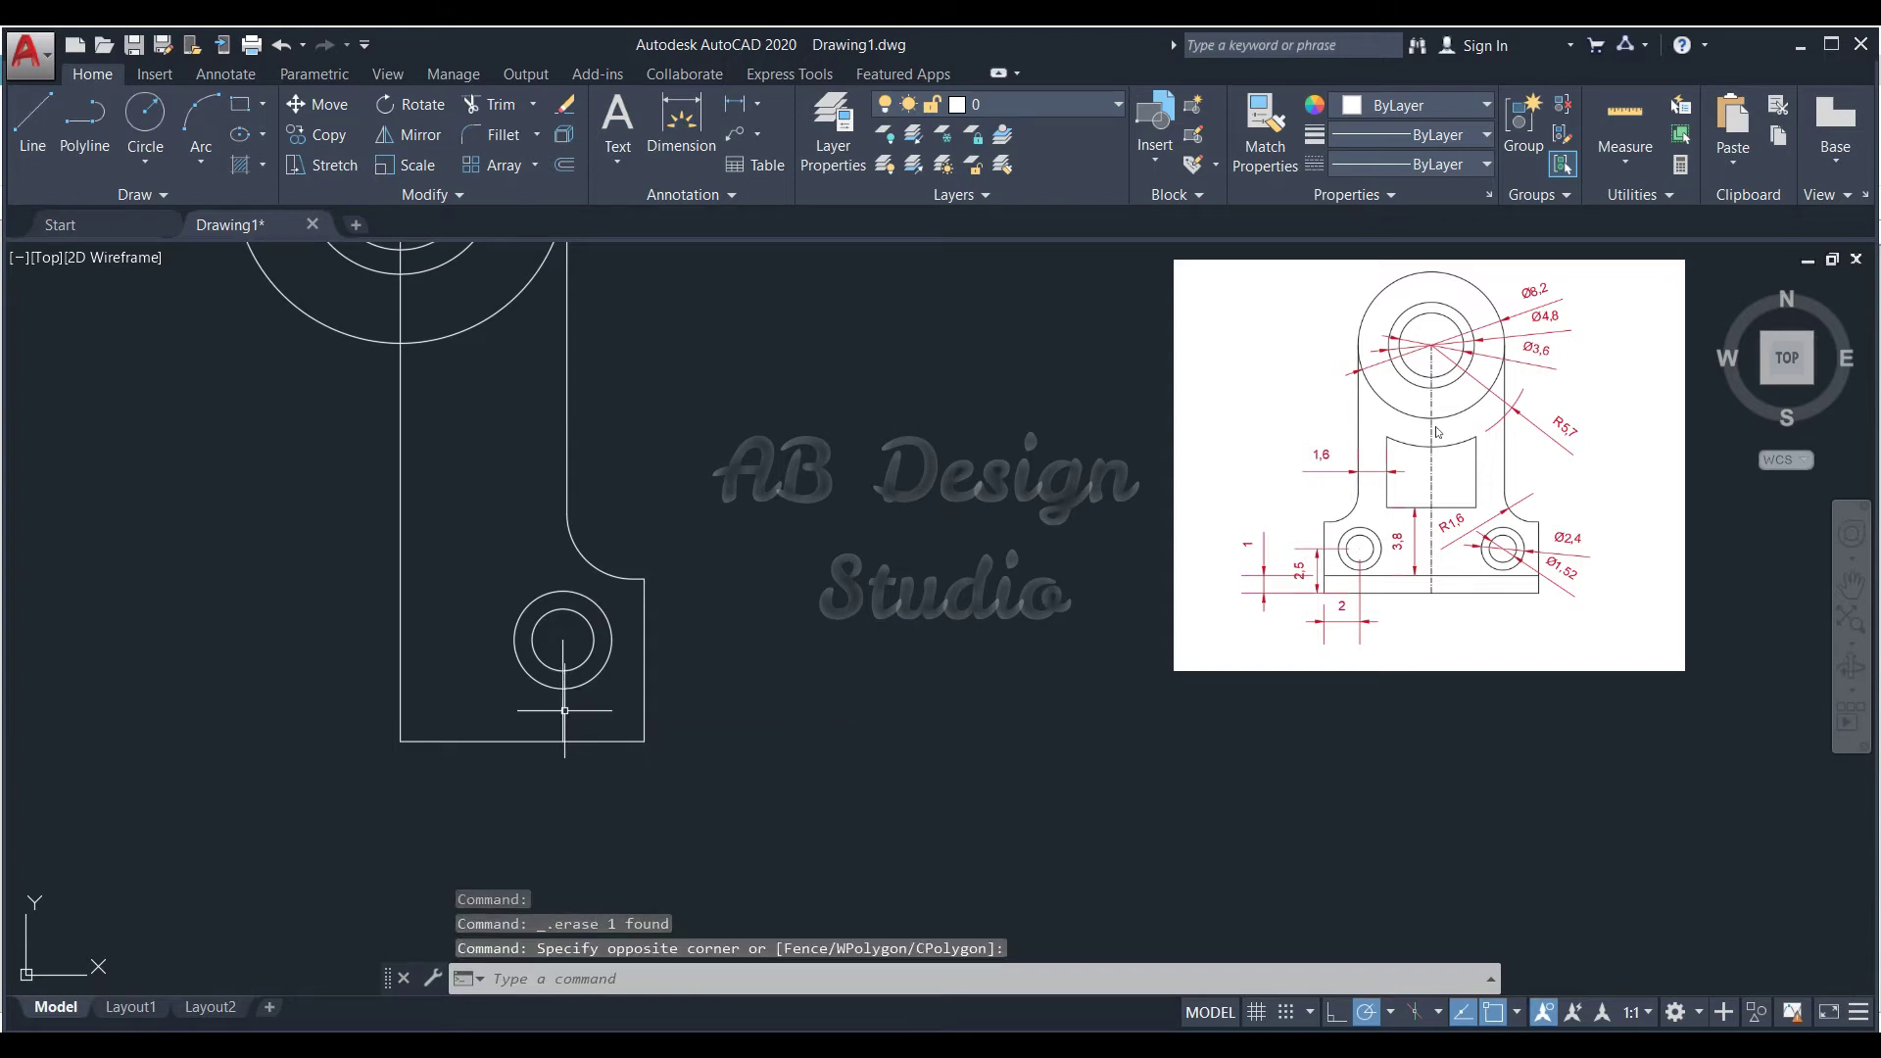
click(559, 711)
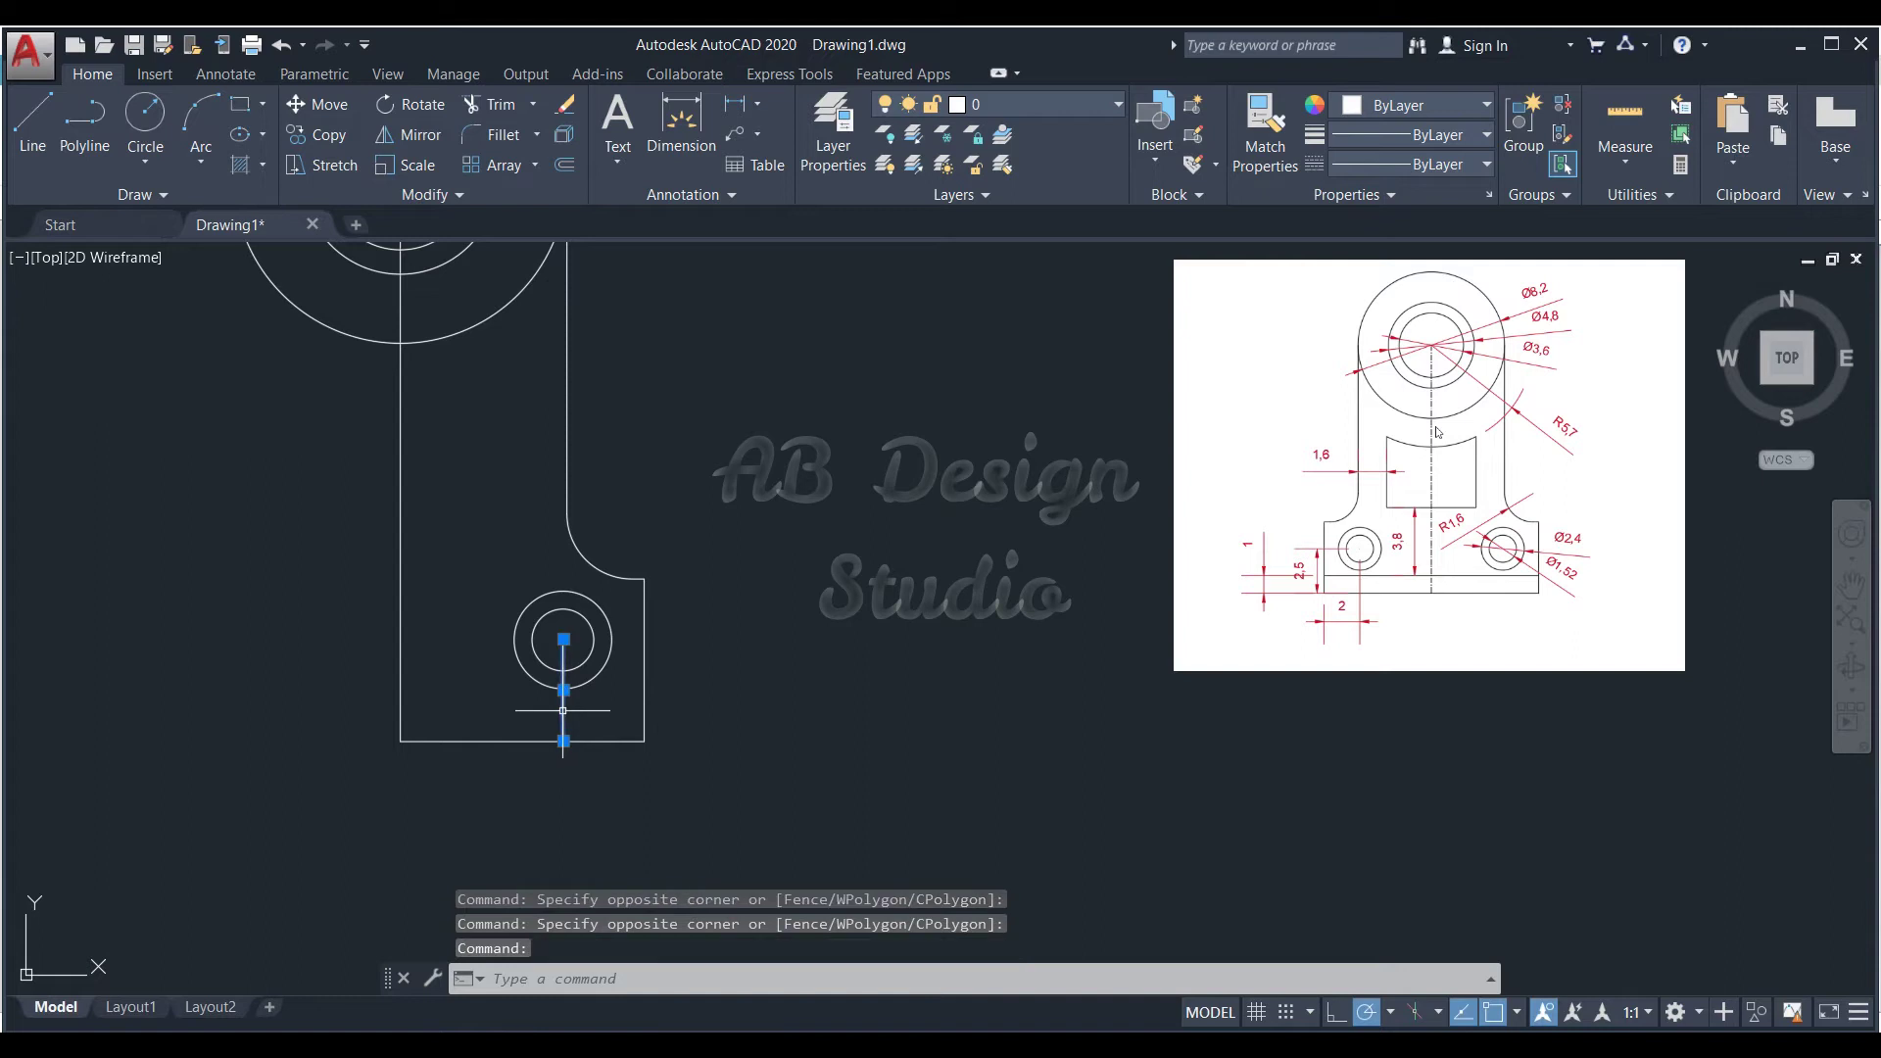
key(Delete)
- Mirror the right outline, fillet and hole circles across the centre line, keeping the originals
scroll(607, 856, down, 2)
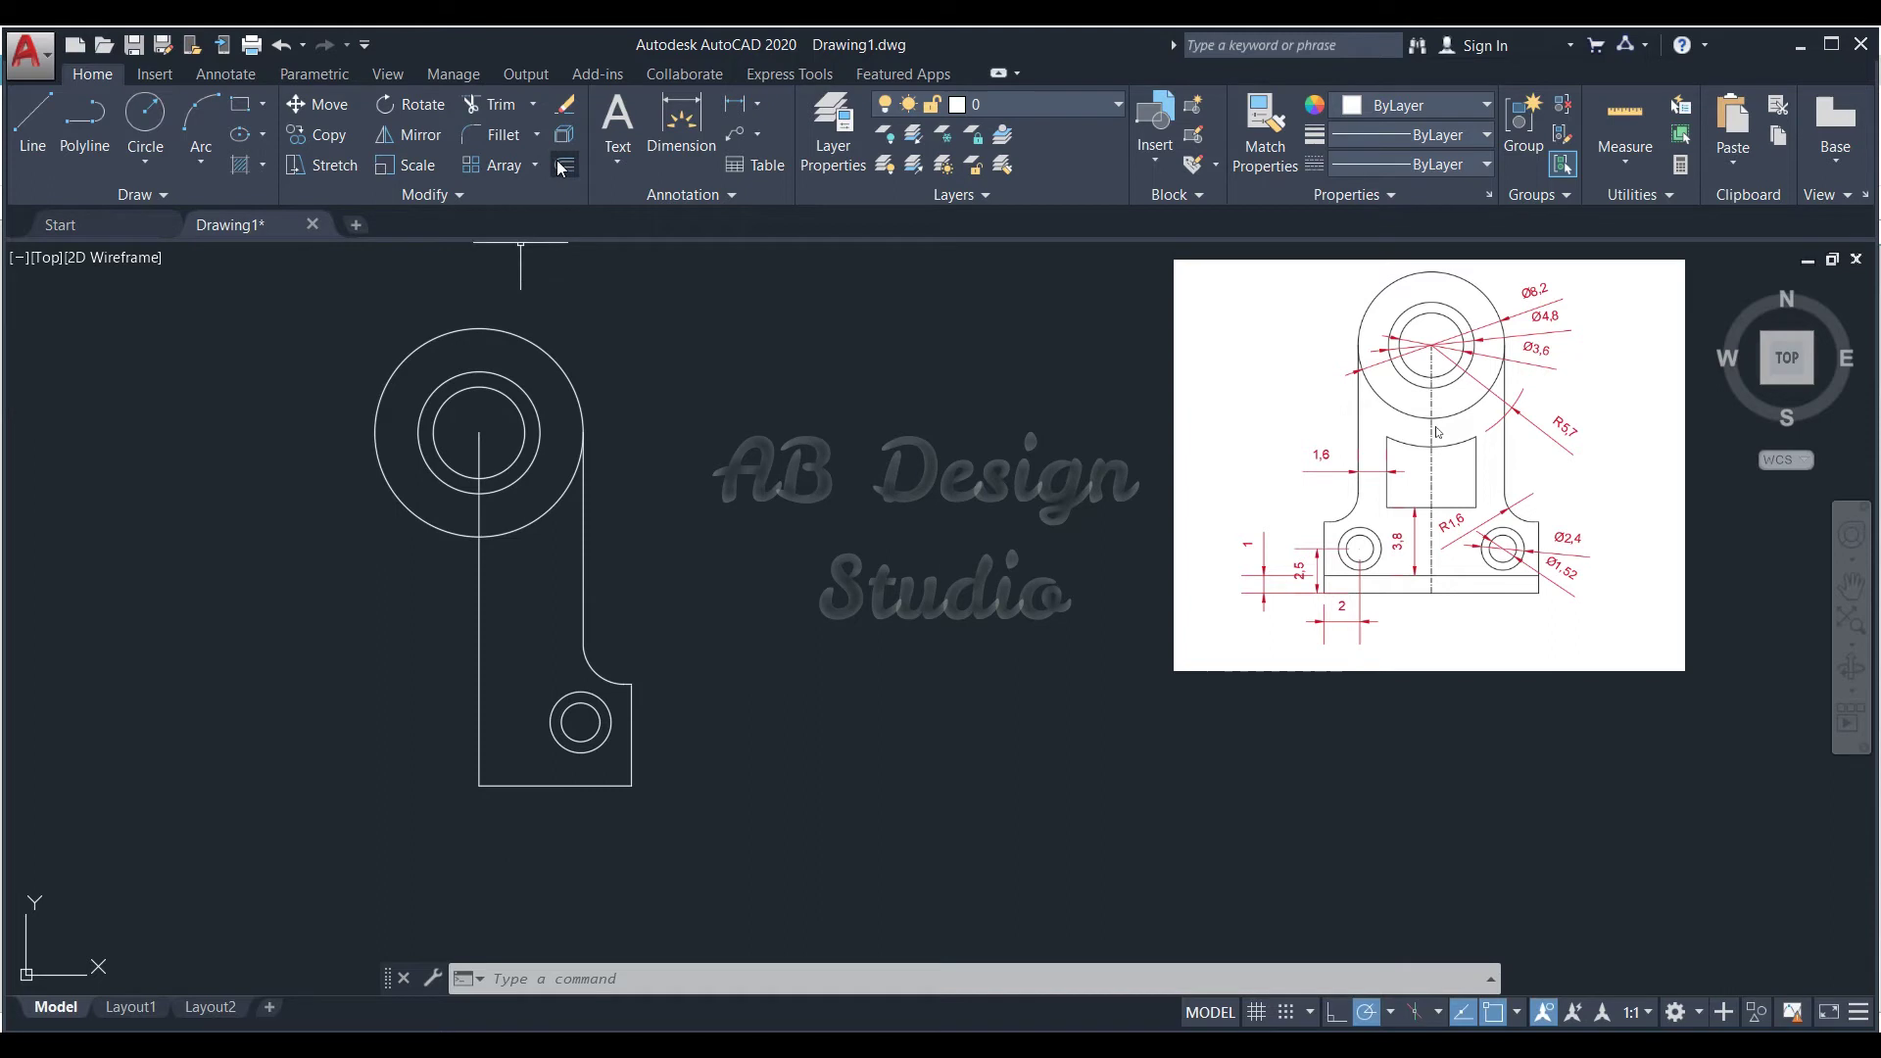
click(412, 137)
click(674, 889)
click(516, 568)
key(Return)
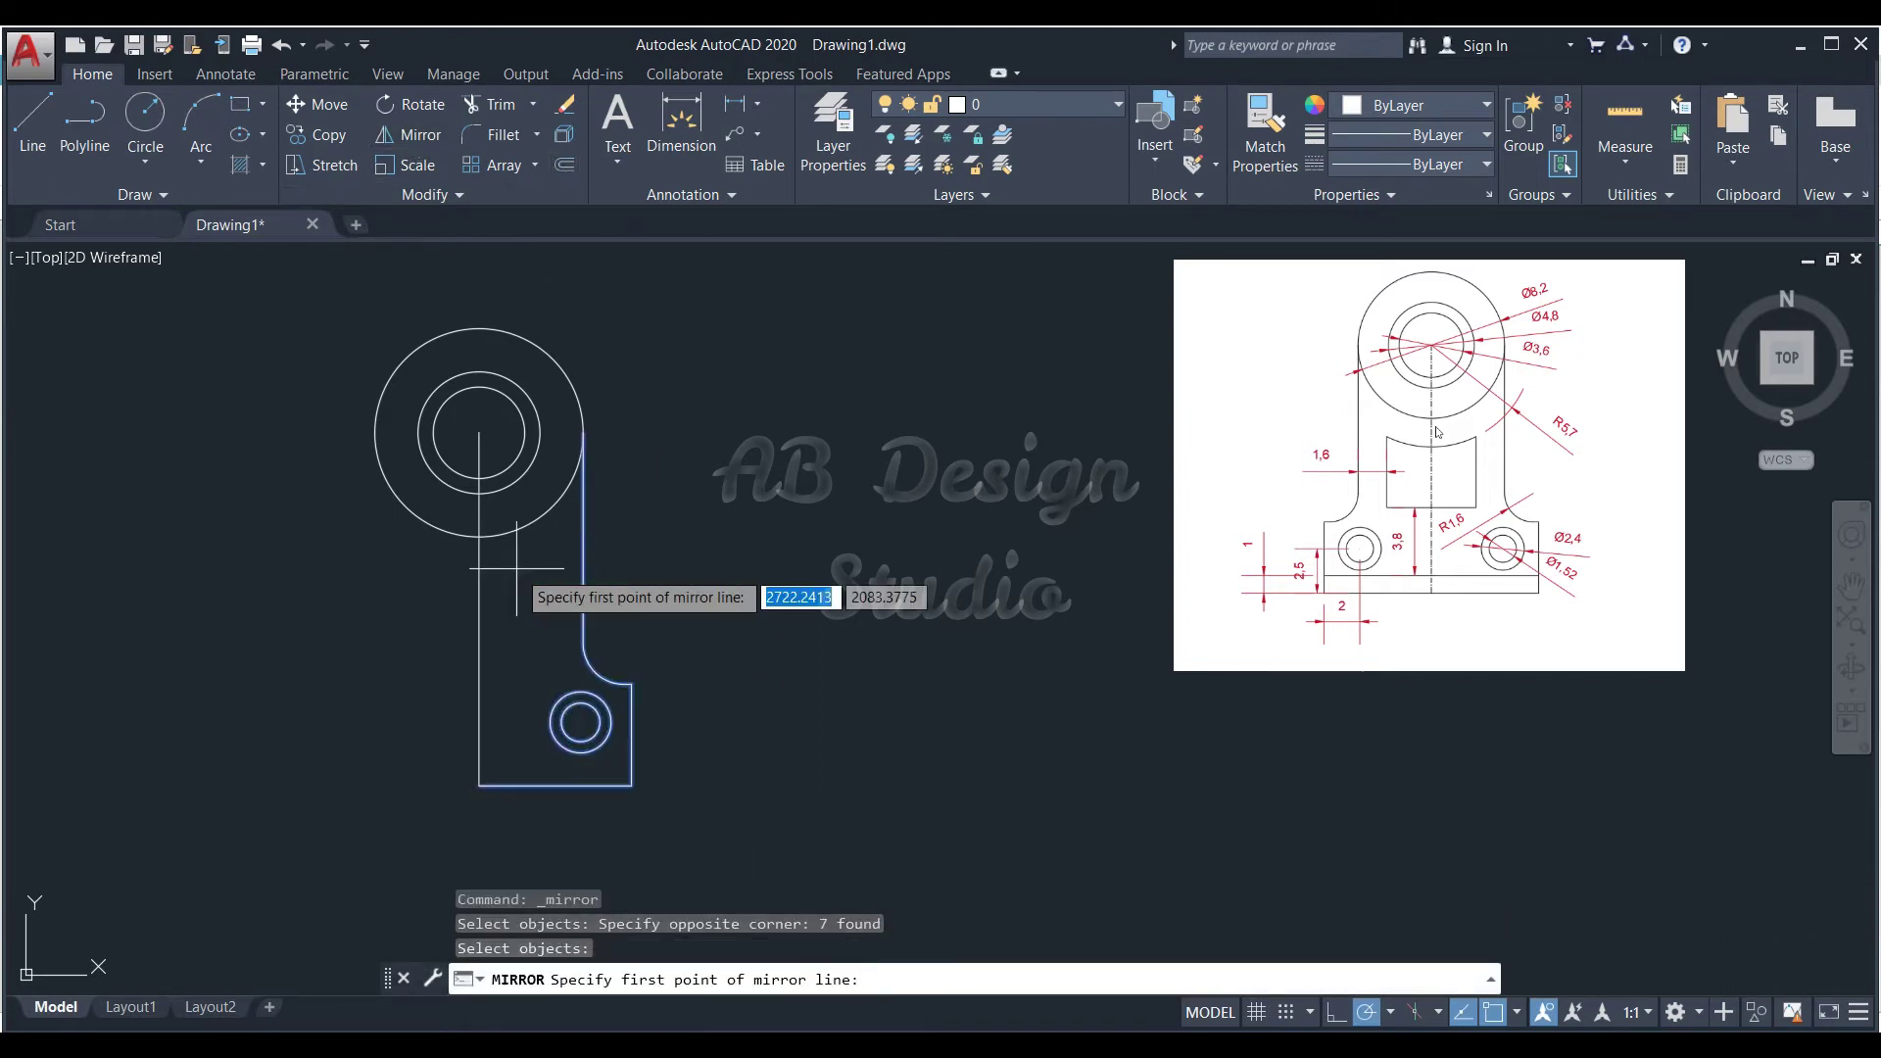
click(479, 432)
click(479, 785)
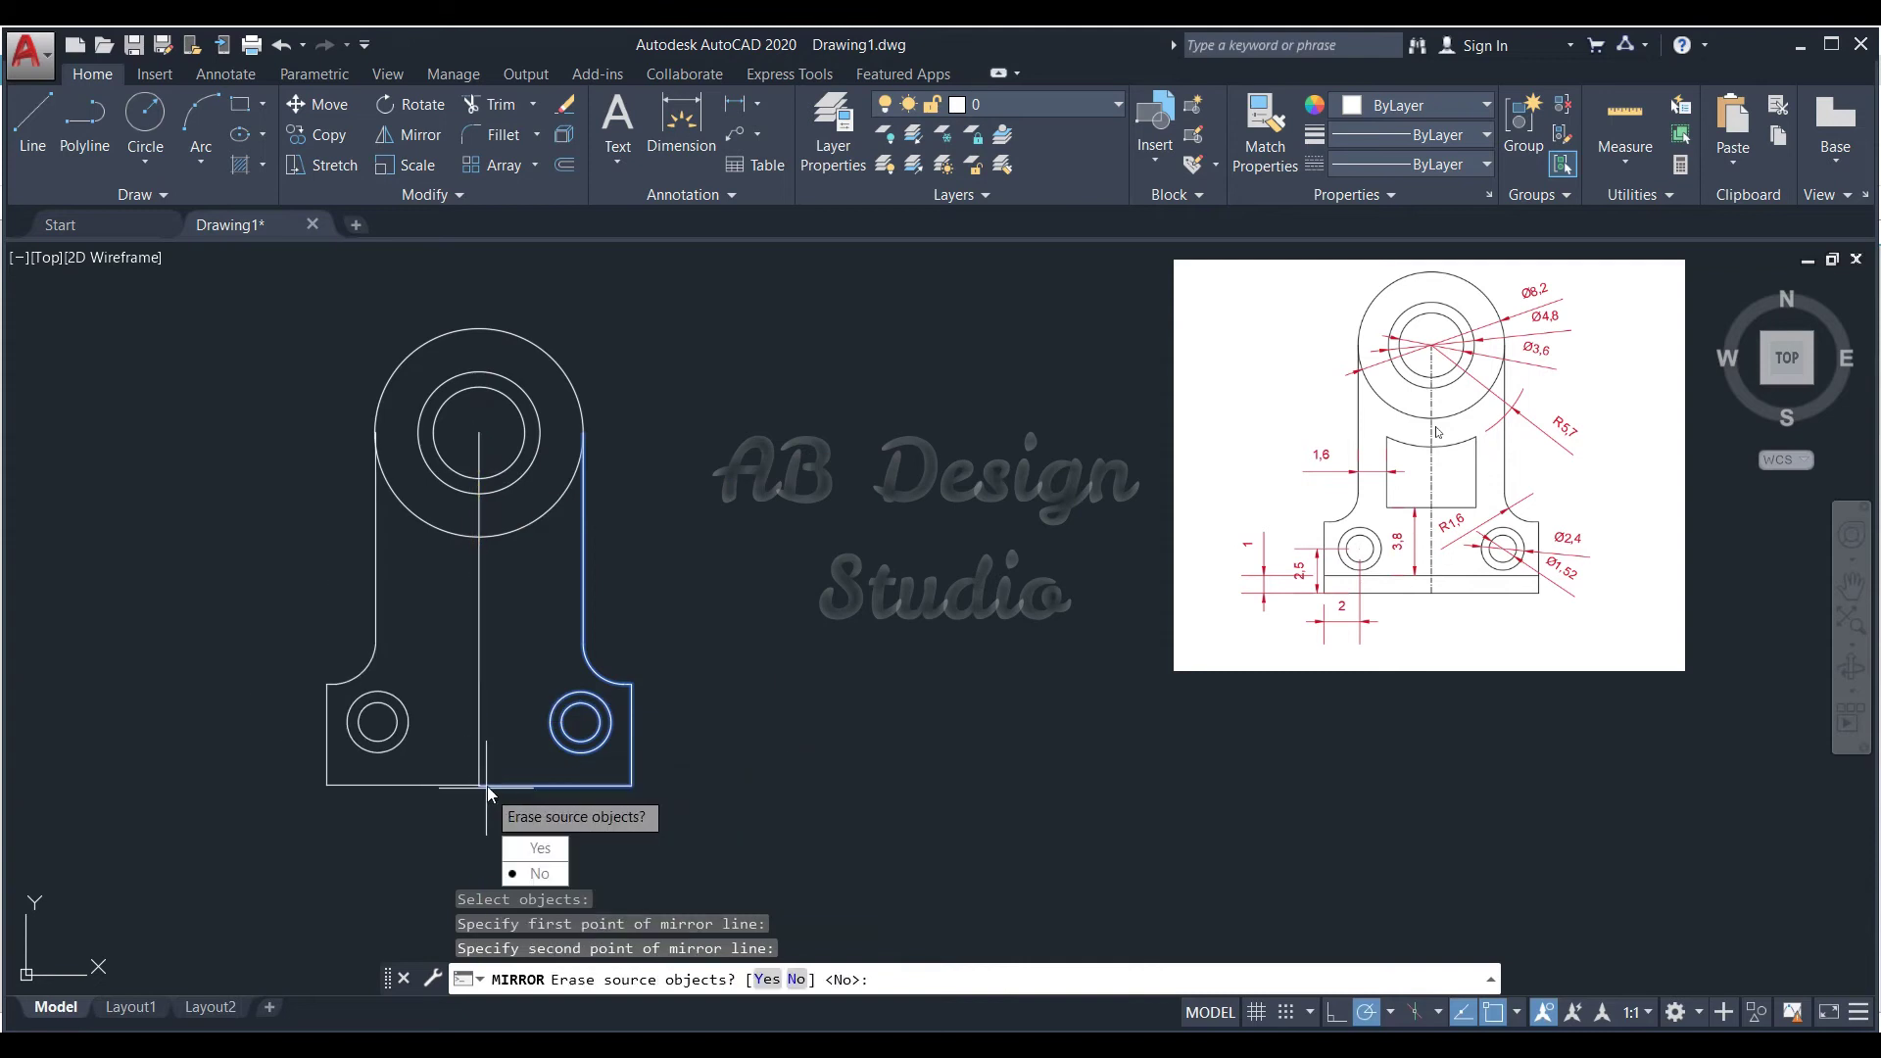
click(537, 873)
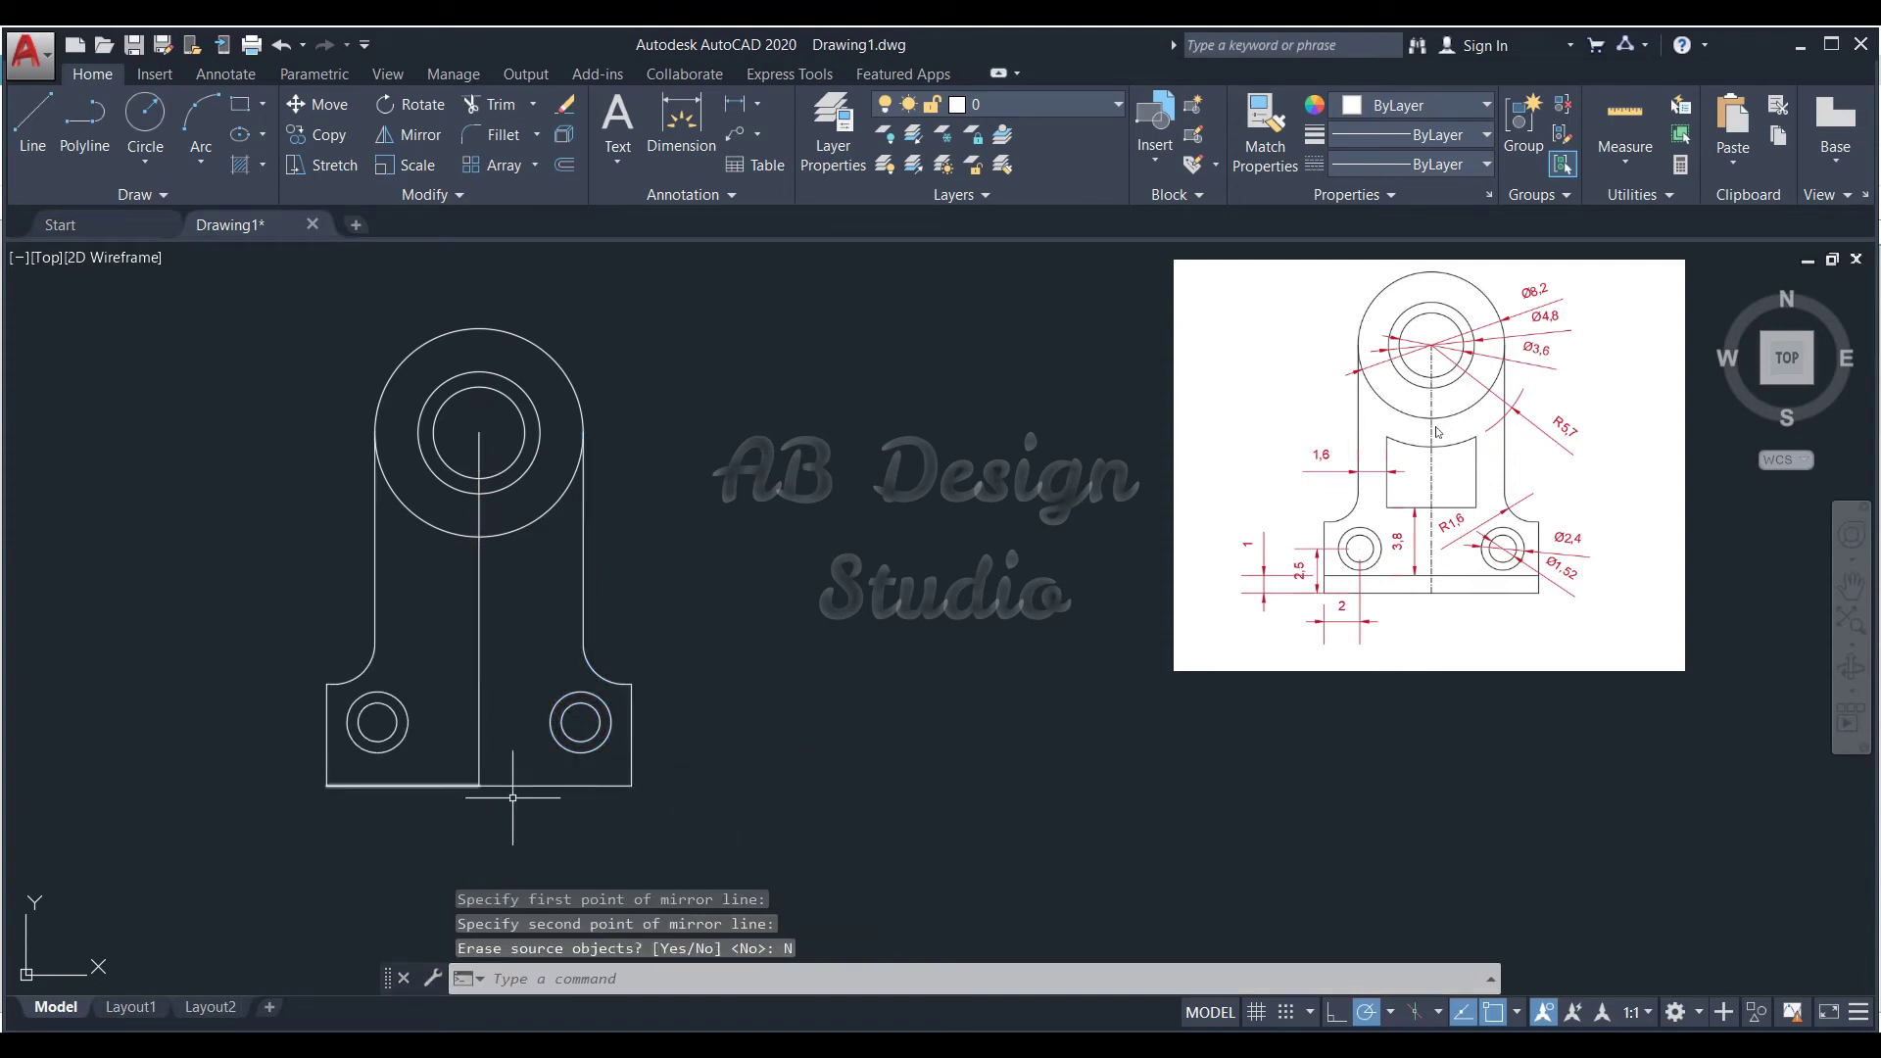
- Offset the base's bottom edge up by 1, then offset that line 4.8 higher
click(565, 165)
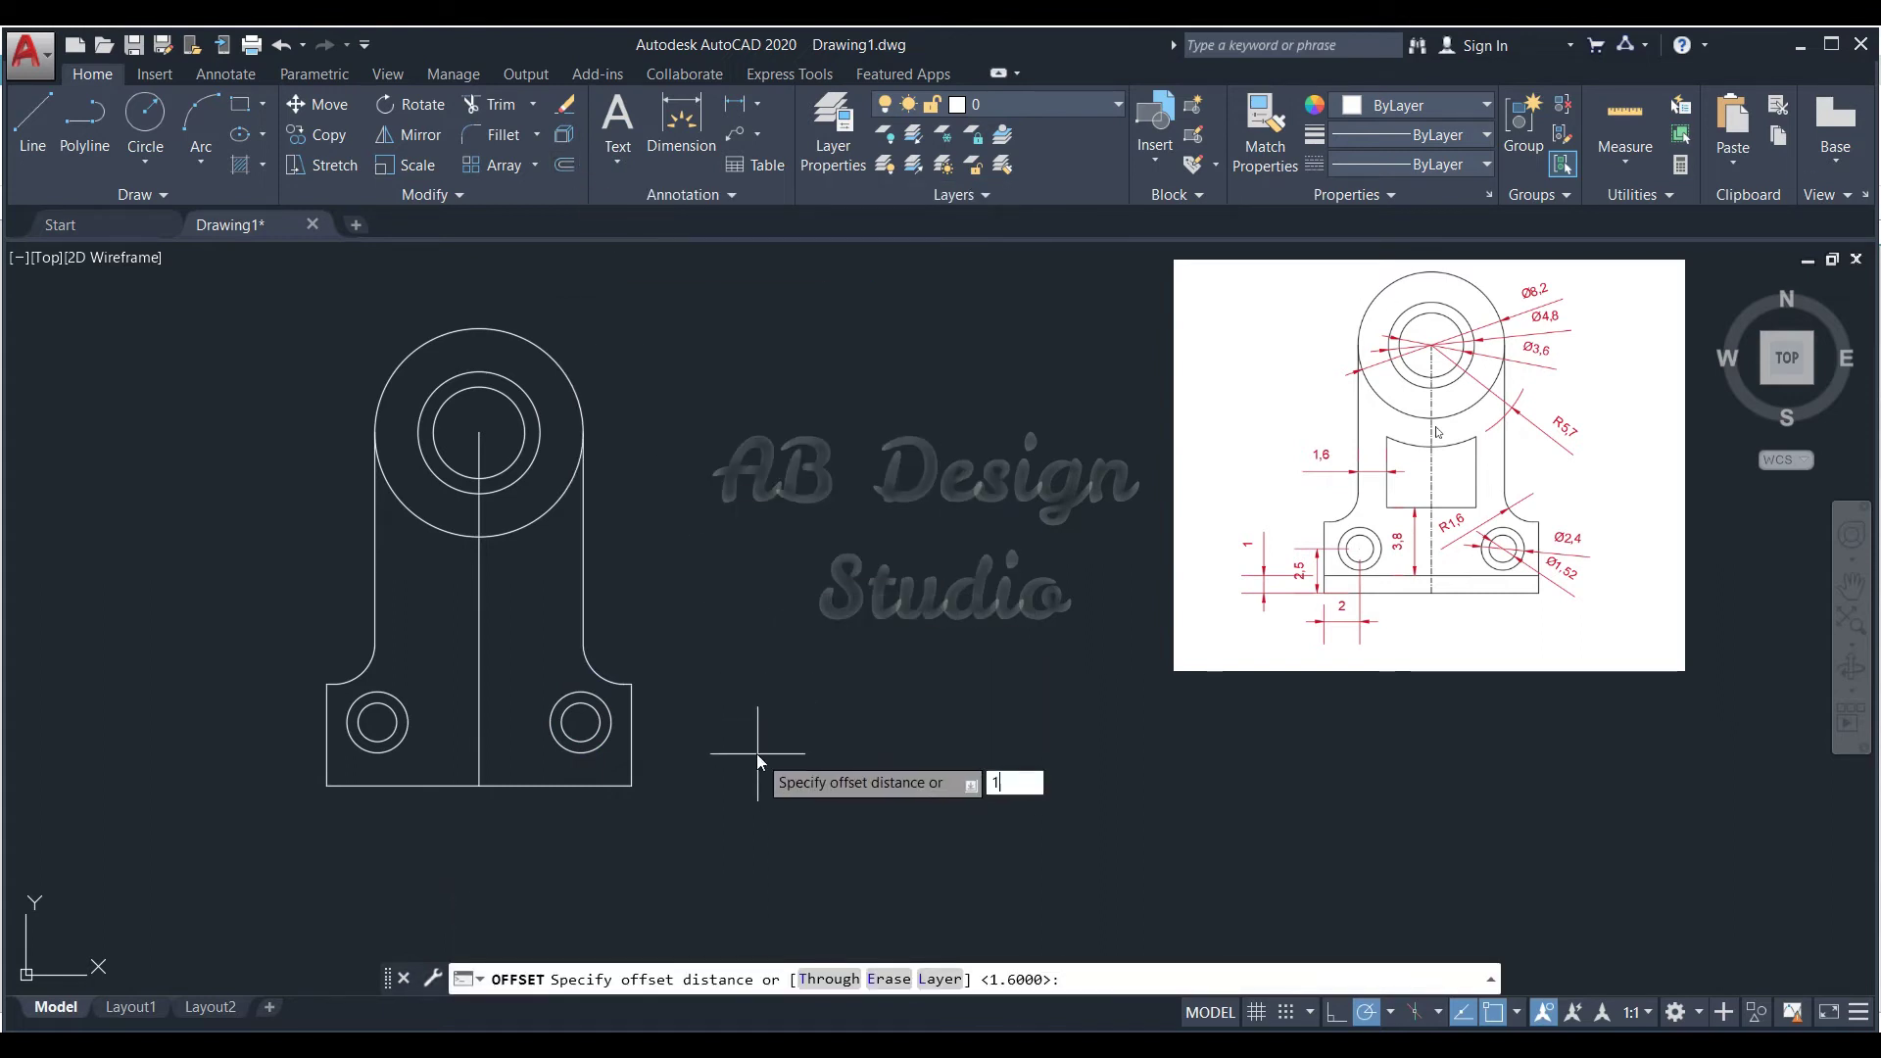
key(Return)
click(504, 784)
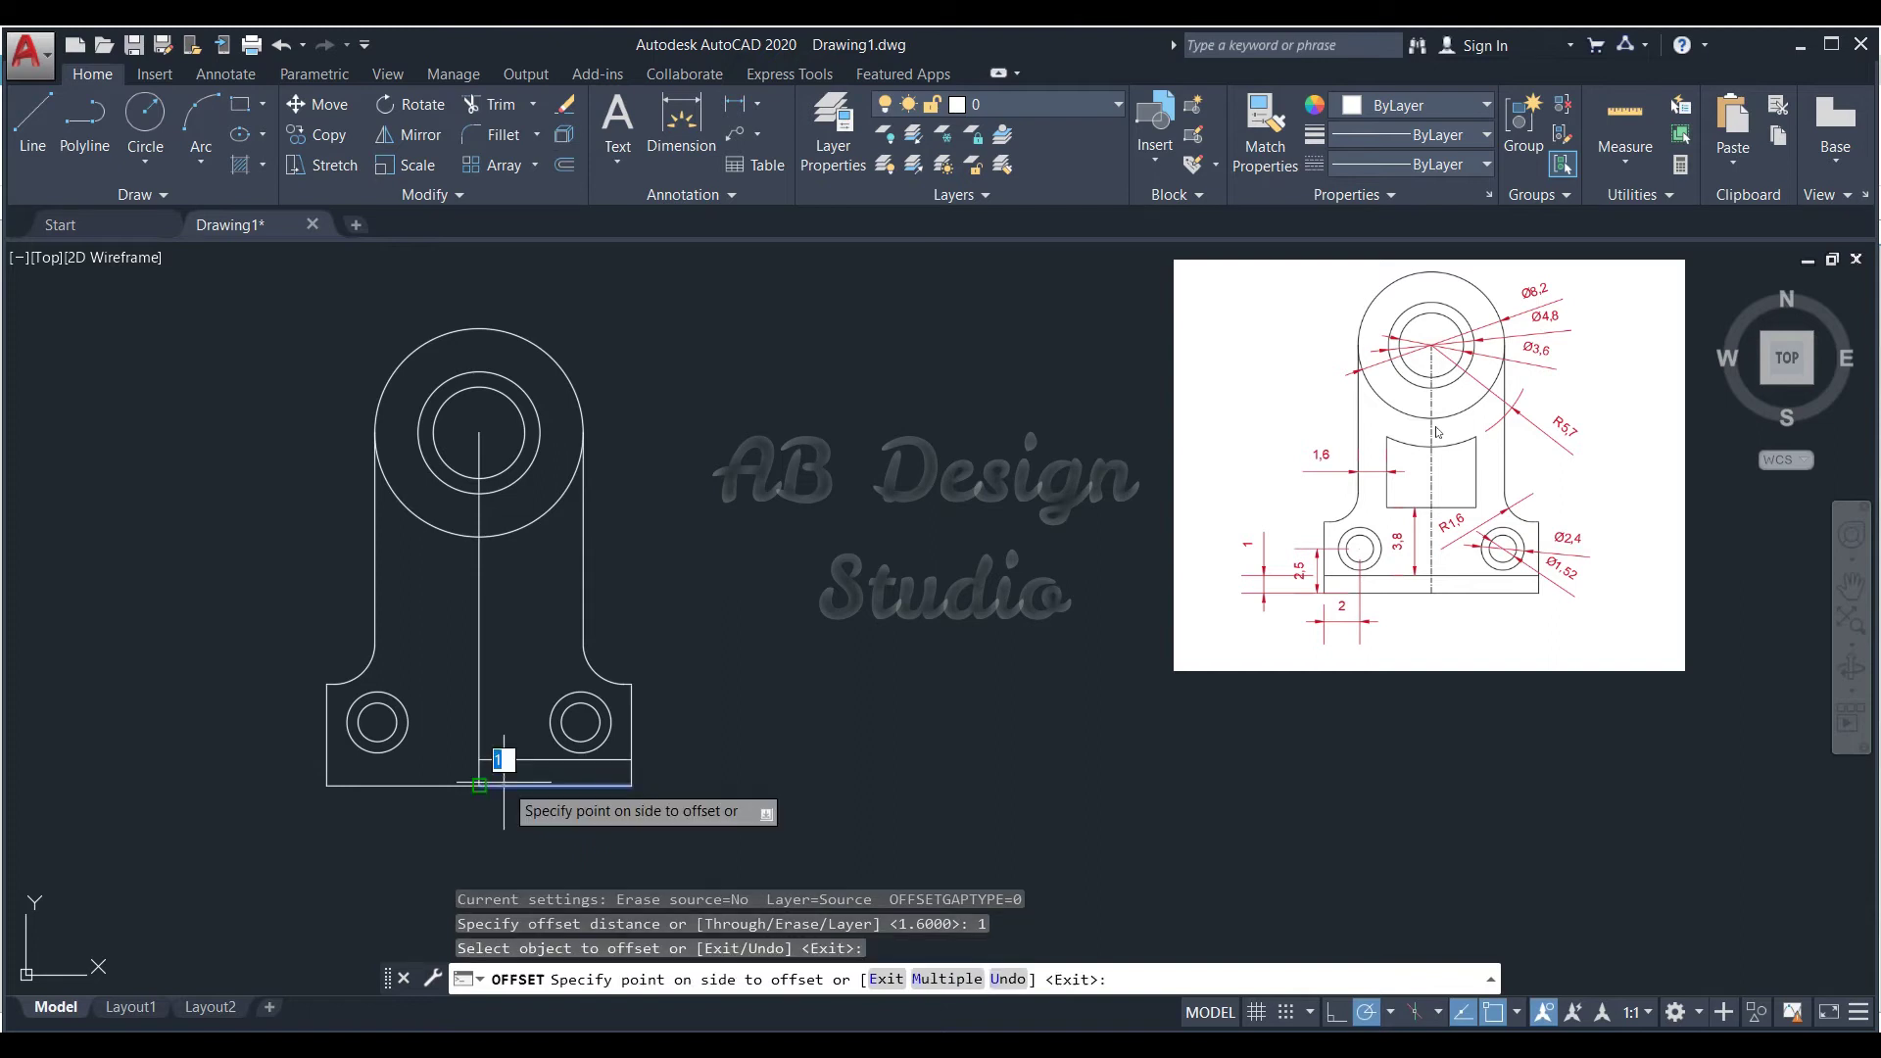
click(461, 784)
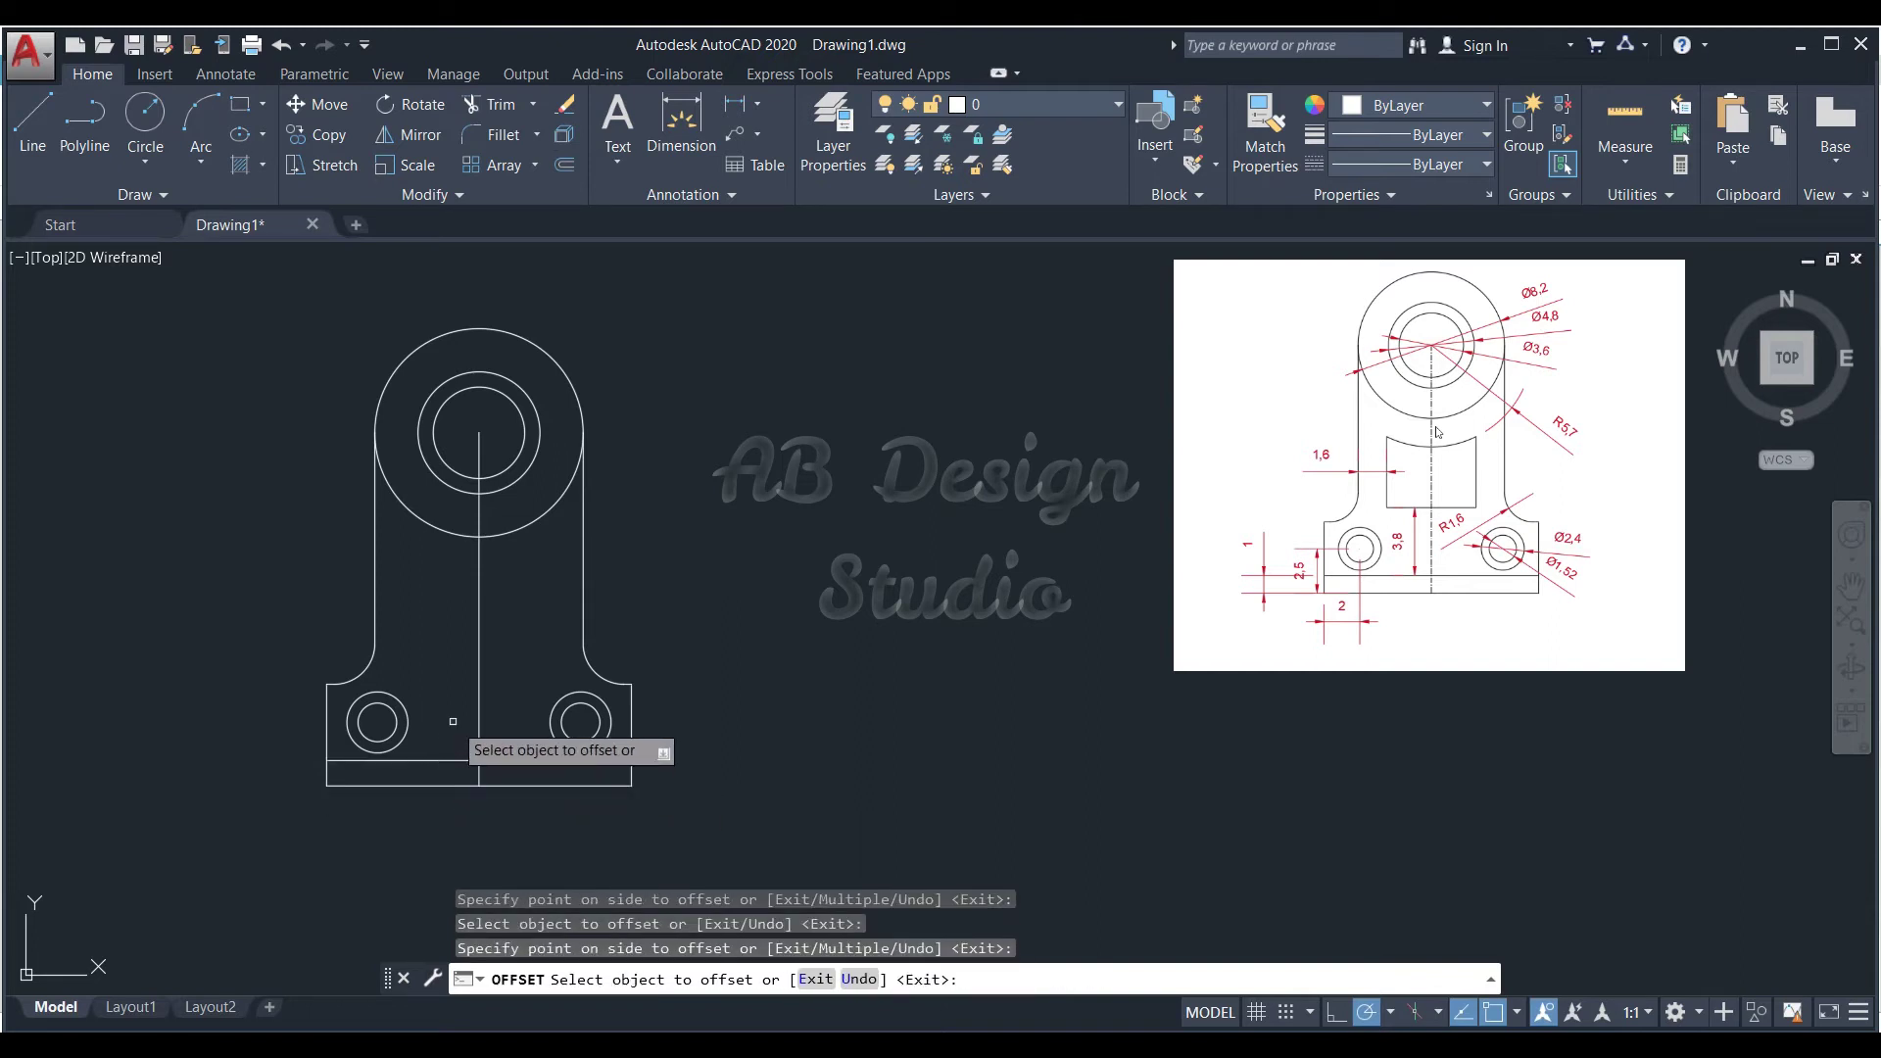
text(4.8)
key(Return)
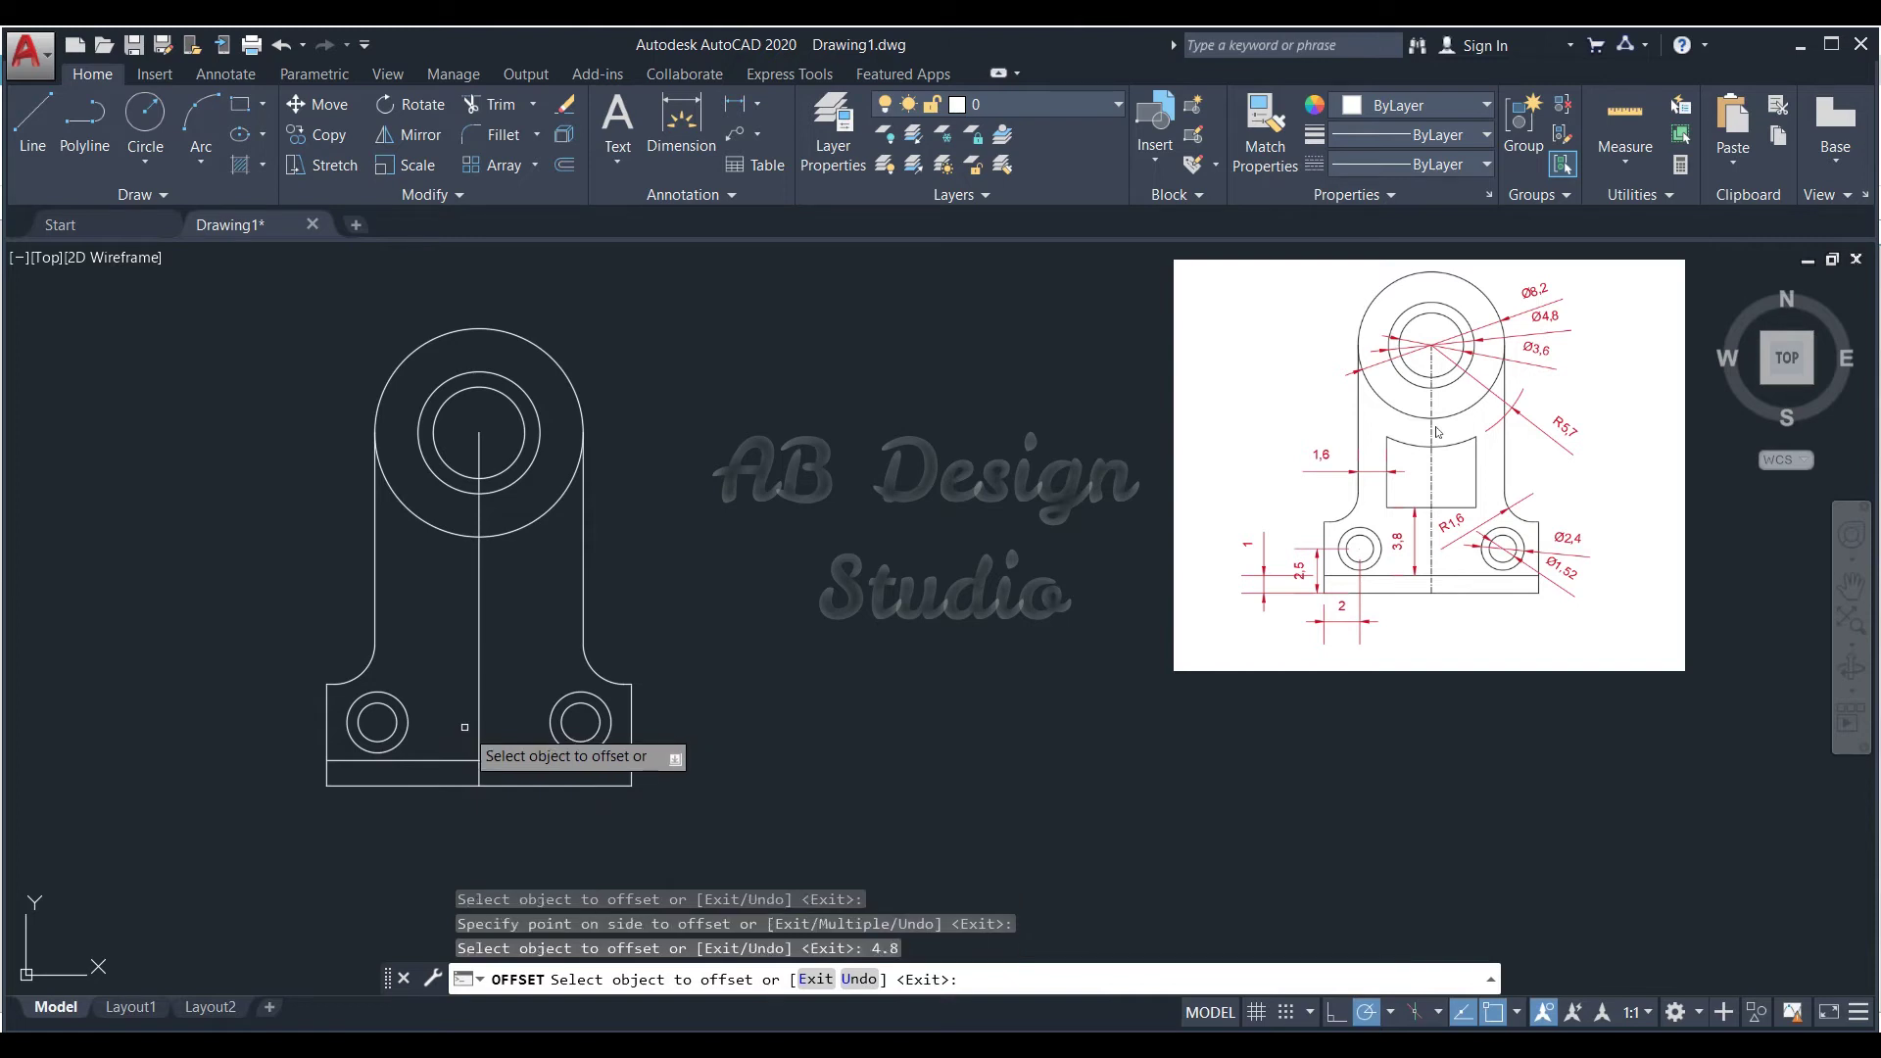
click(438, 760)
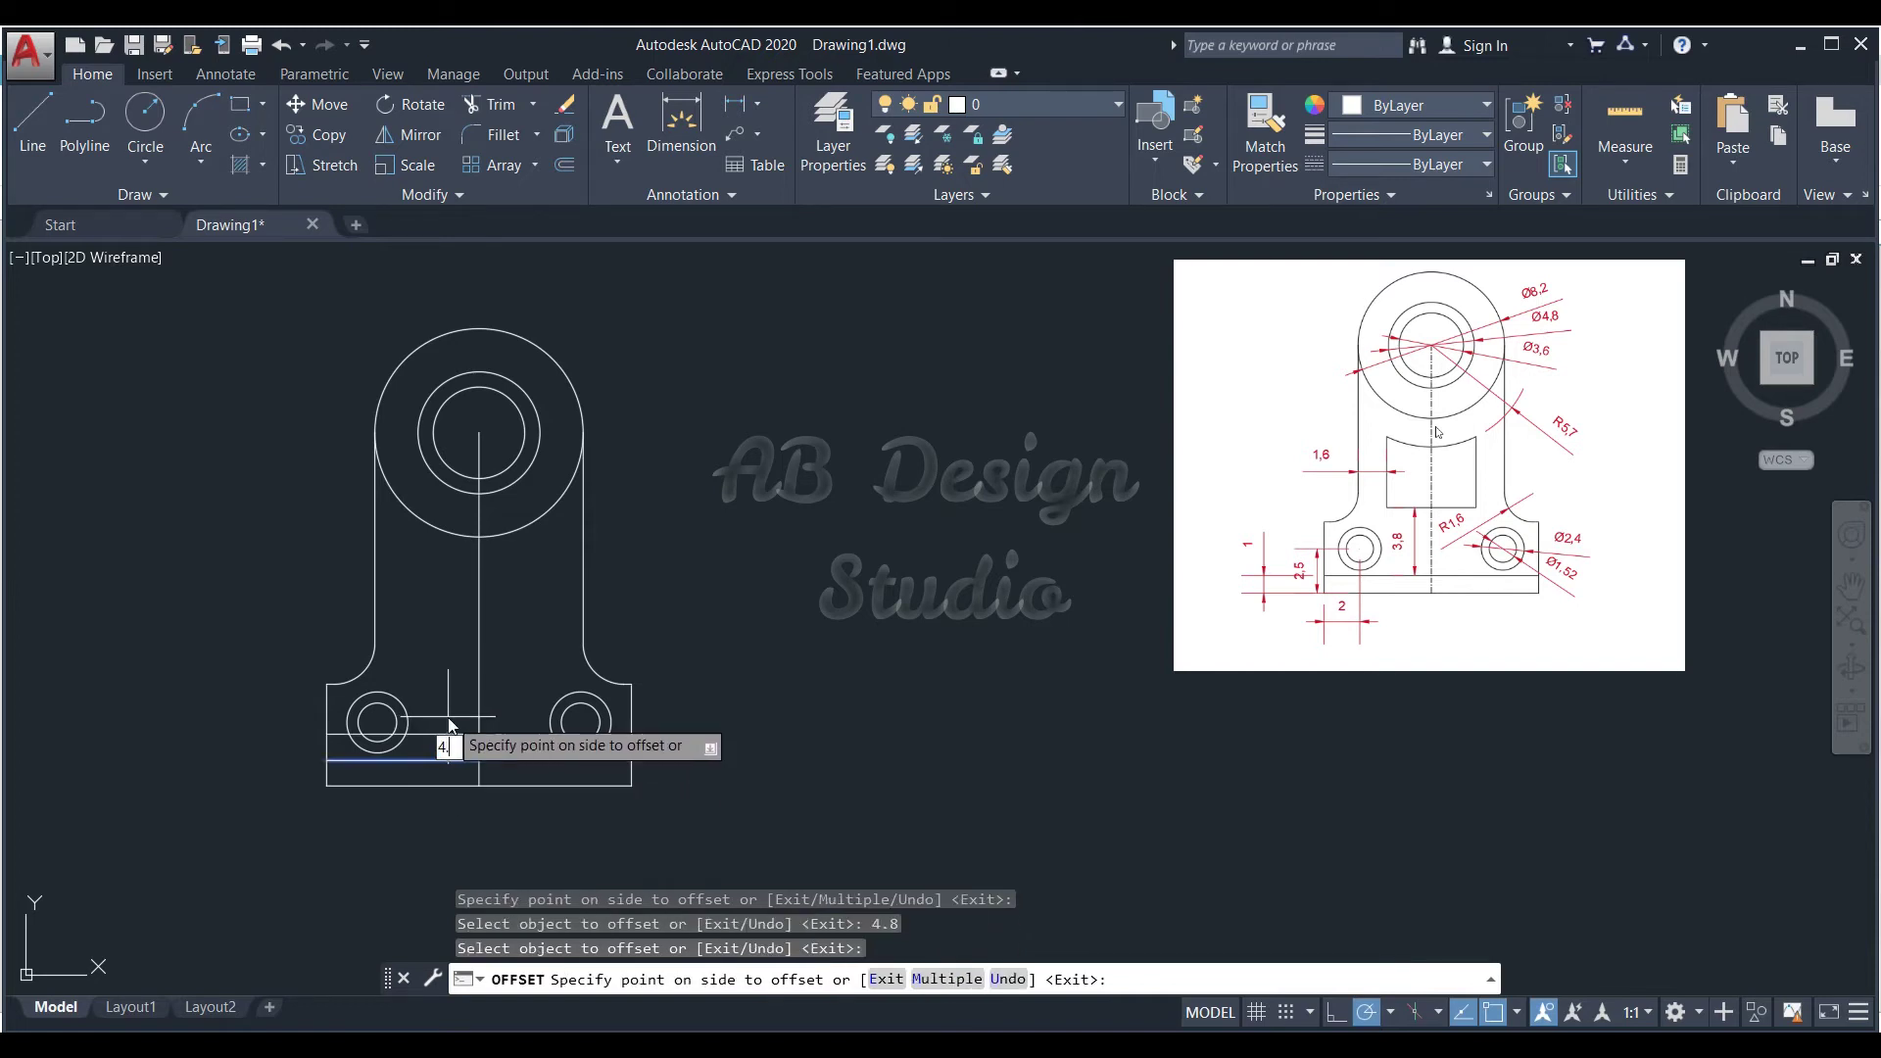
text(8)
key(Return)
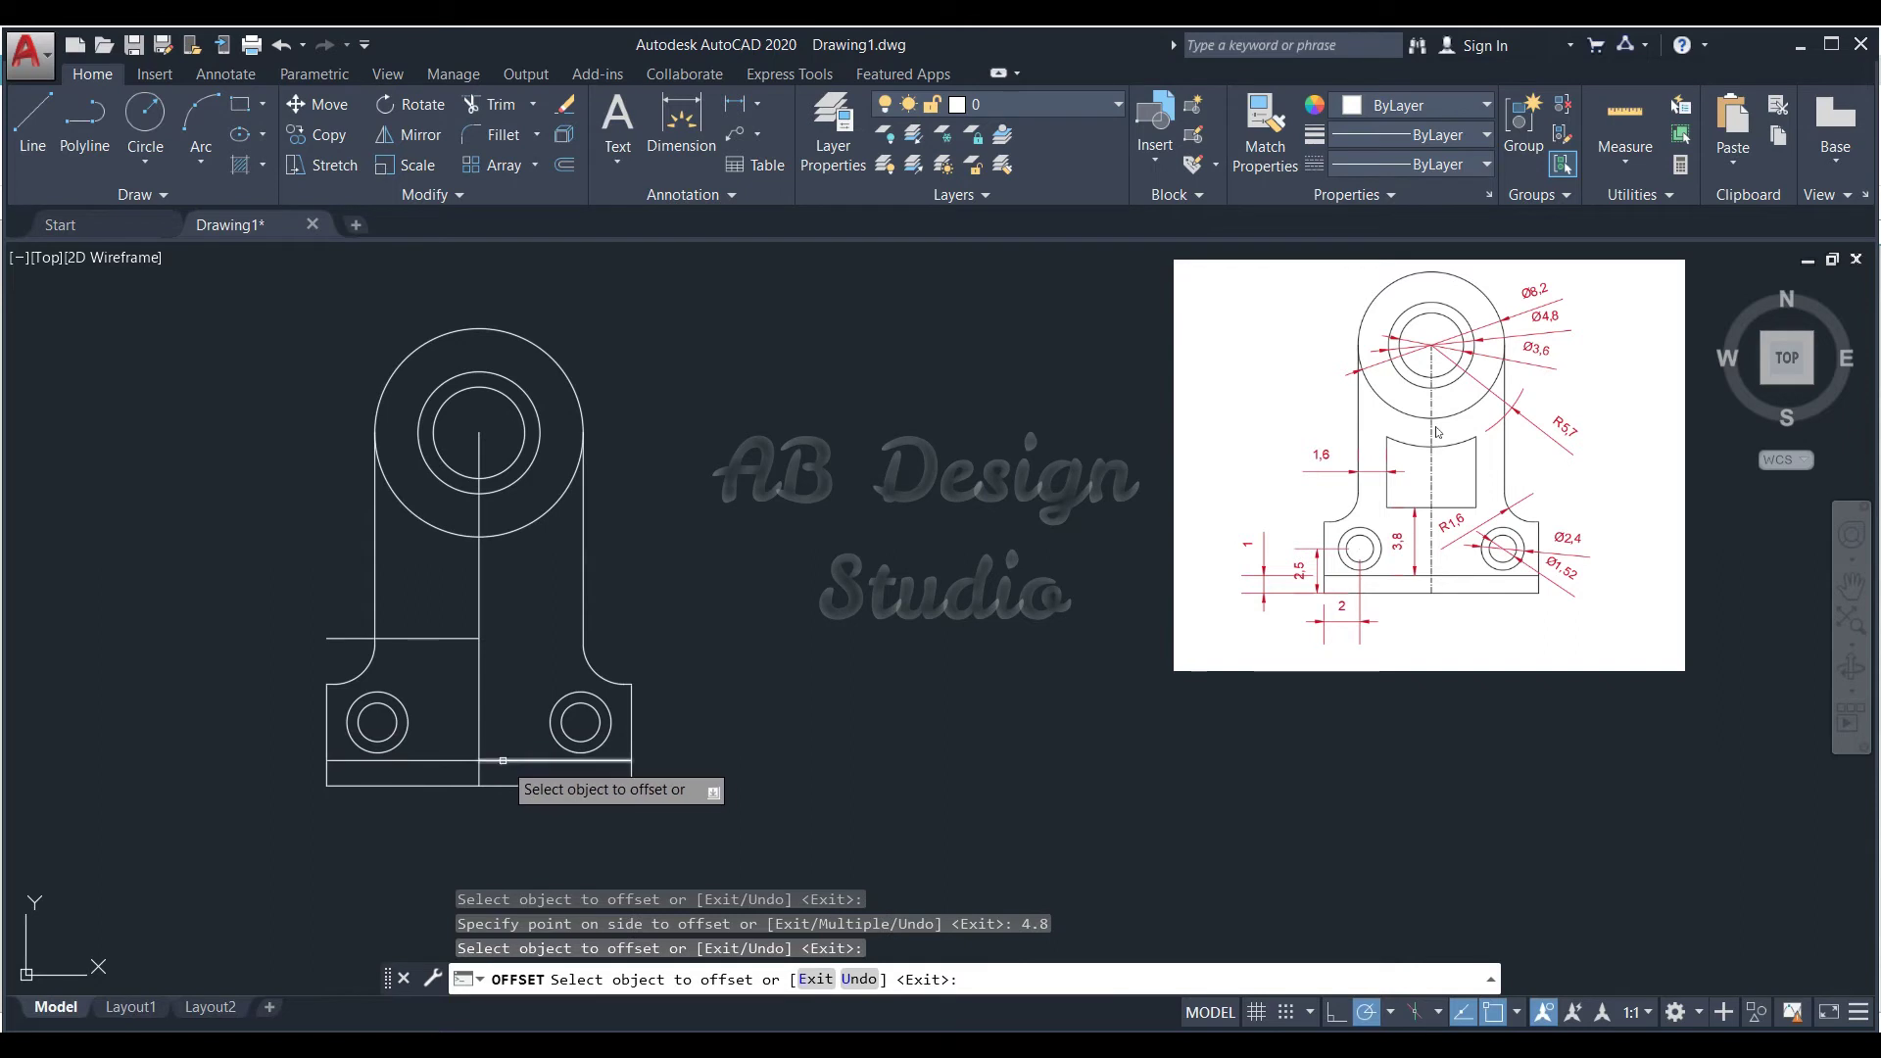
click(503, 760)
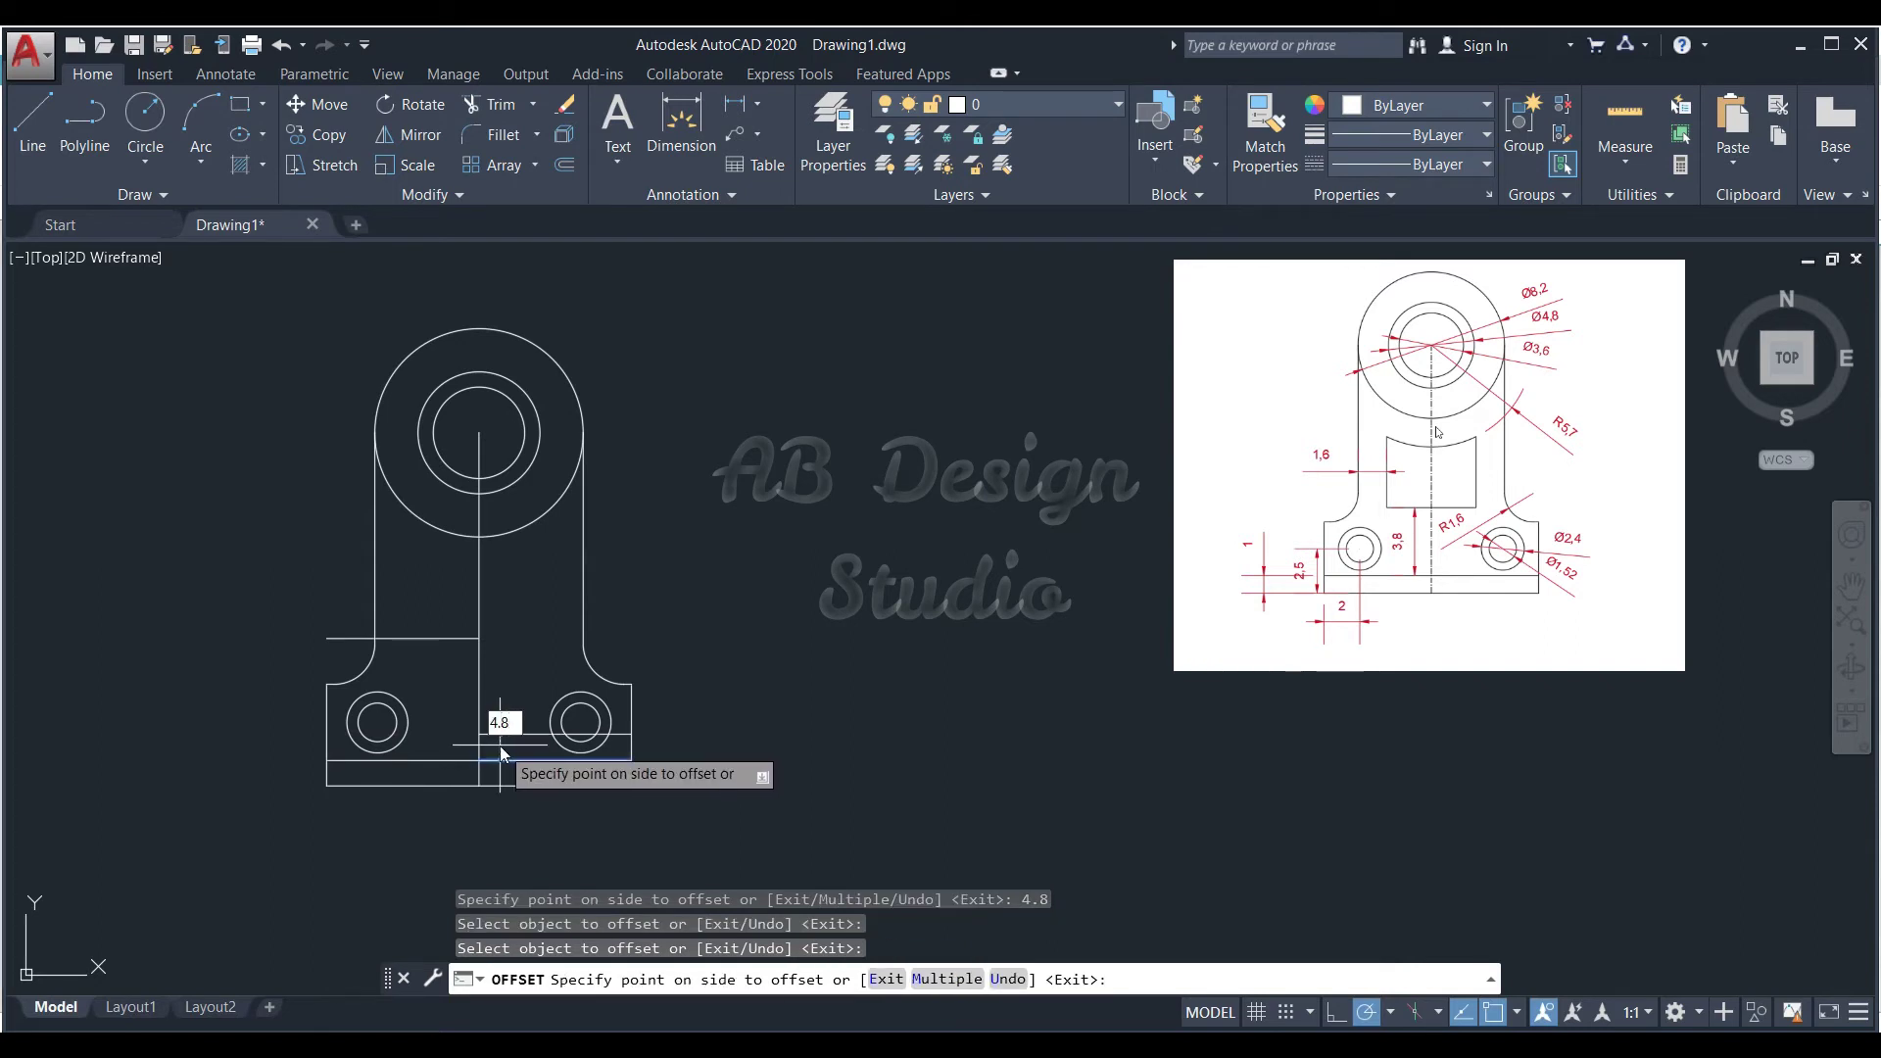
click(500, 745)
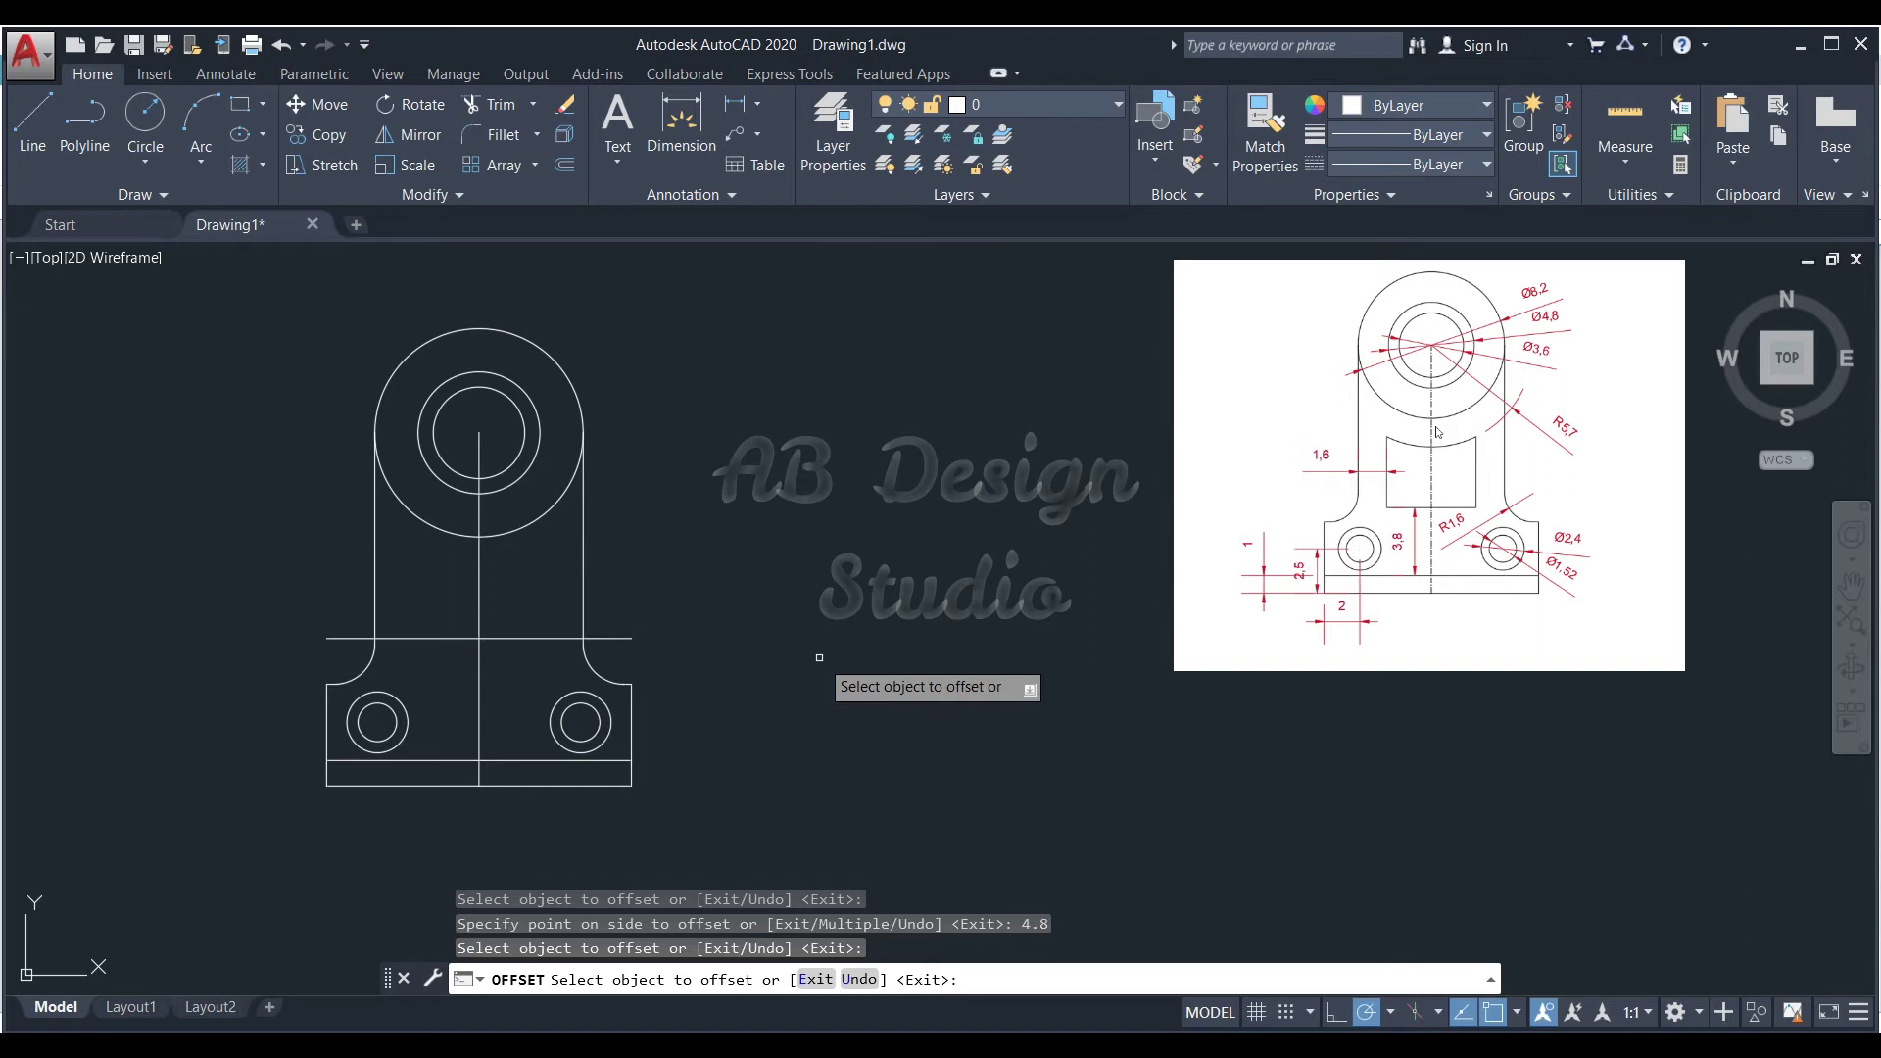
- Offset the right and left upright edges 1.6 inward
click(583, 588)
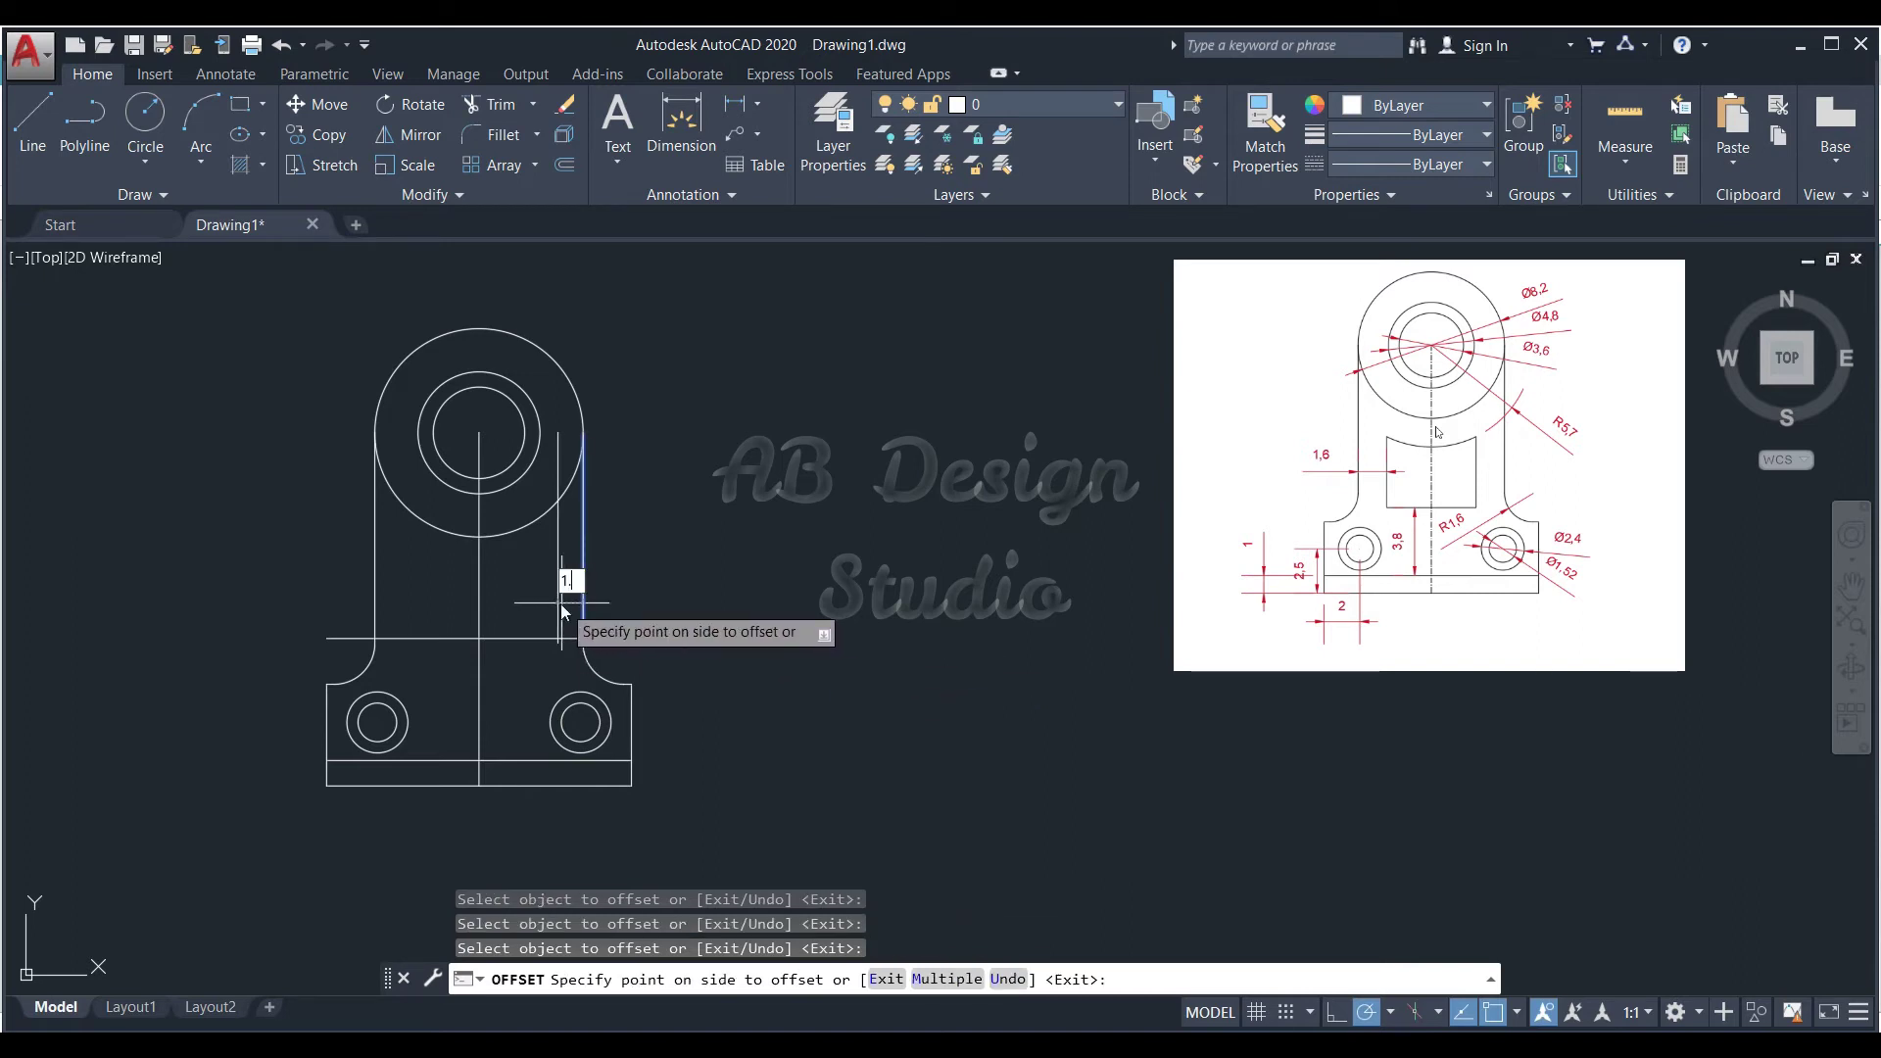
text(6)
key(Return)
click(375, 573)
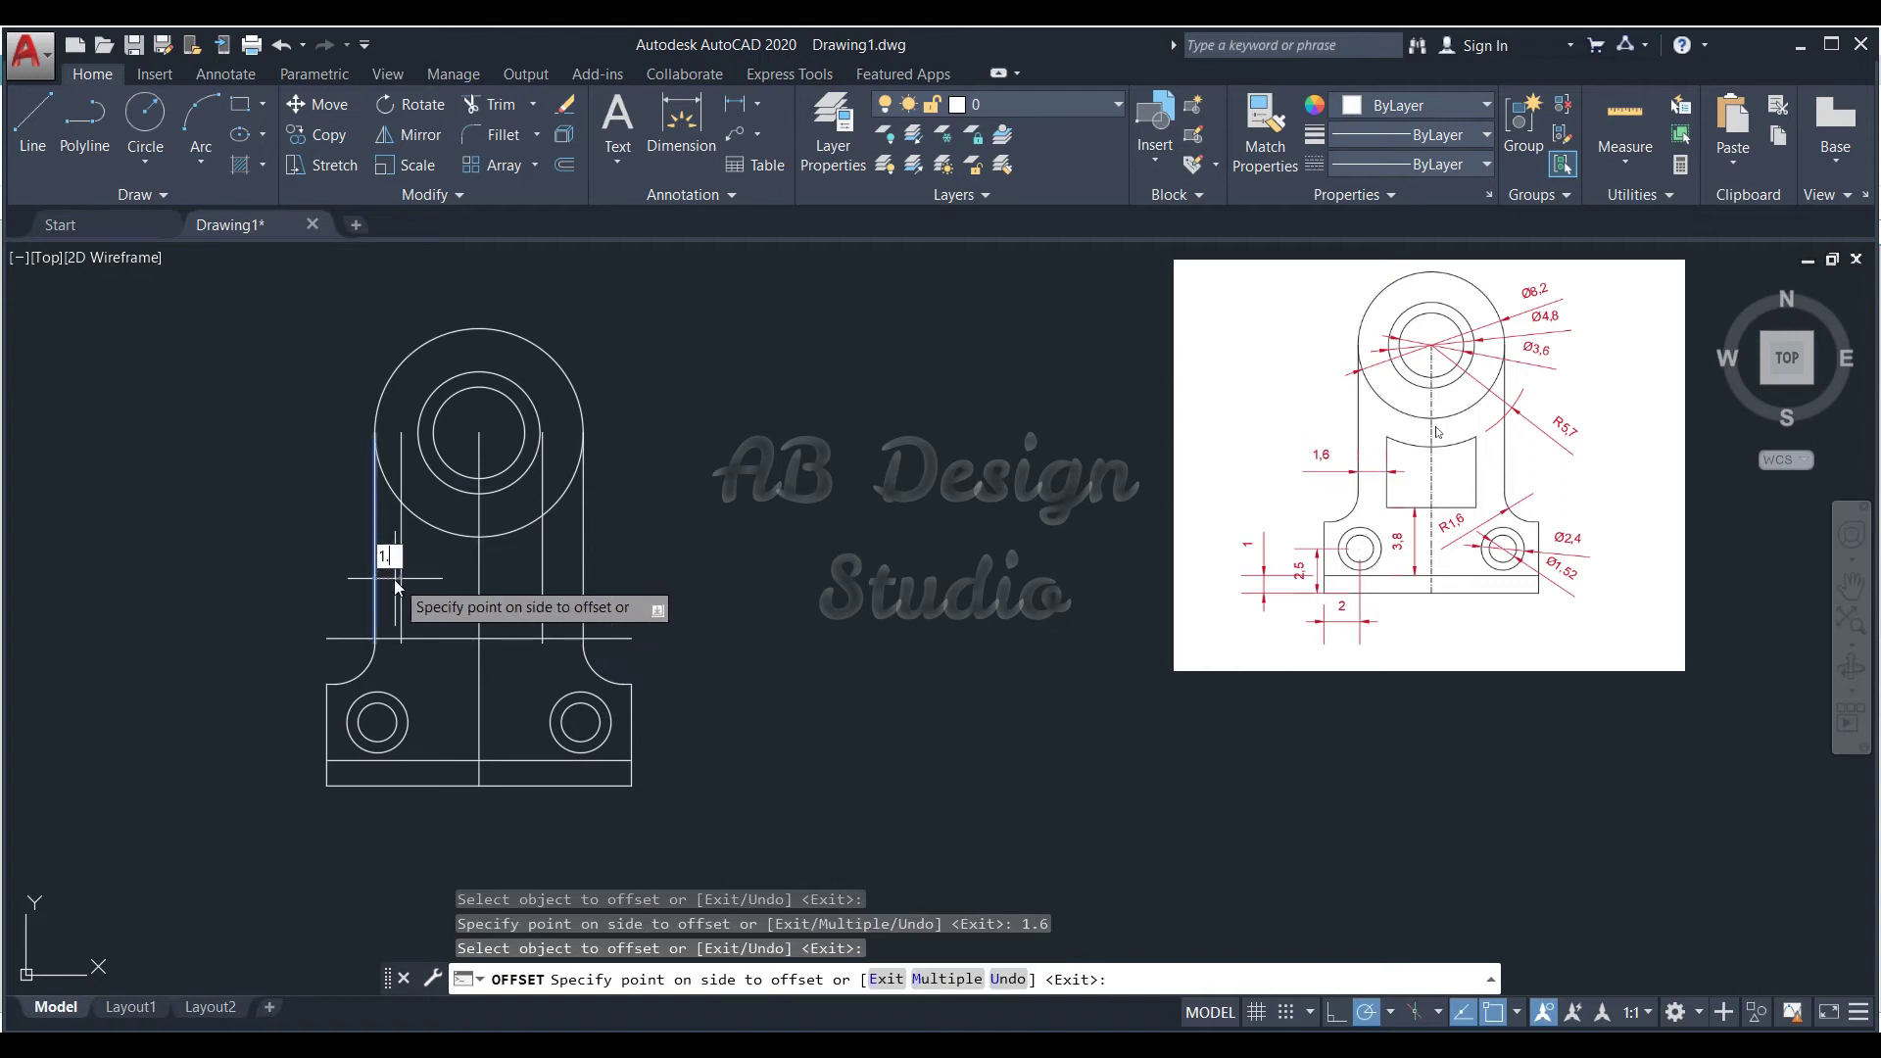
click(396, 578)
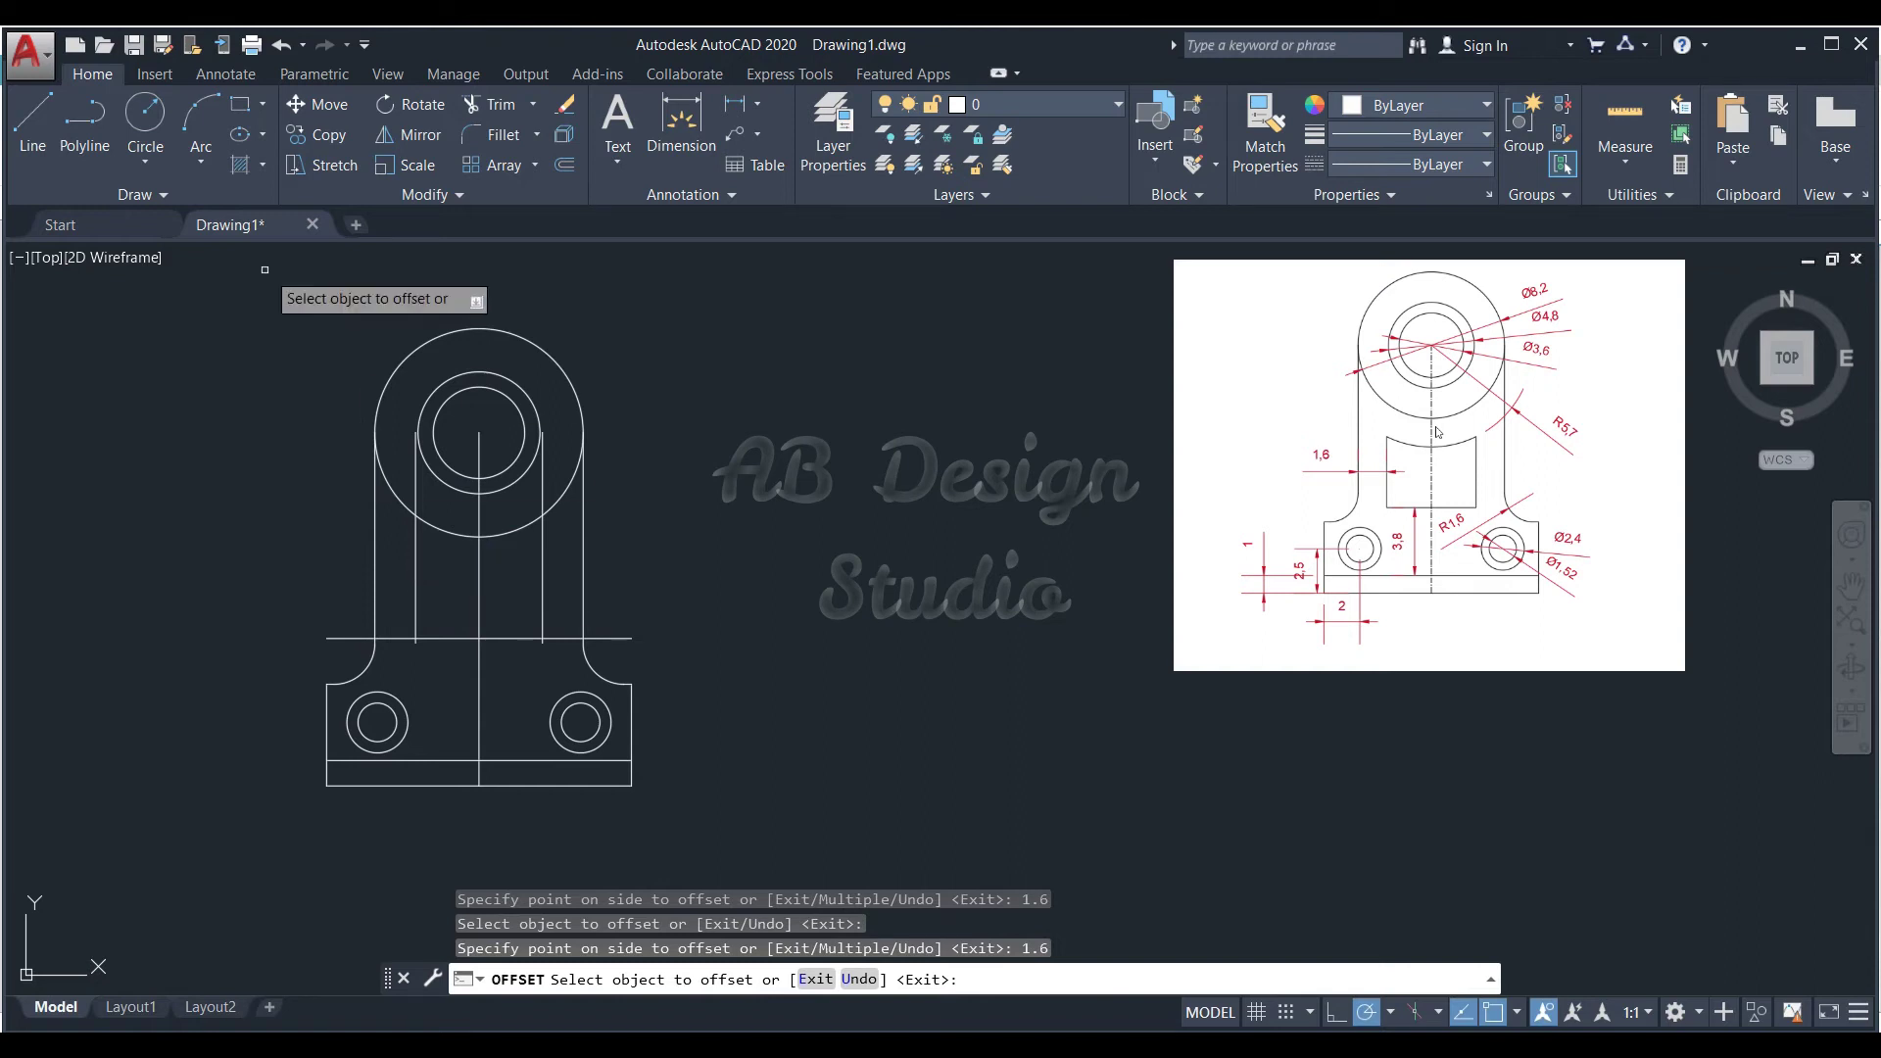
- Draw an R5.7 circle centred on the boss centre
click(145, 123)
click(479, 433)
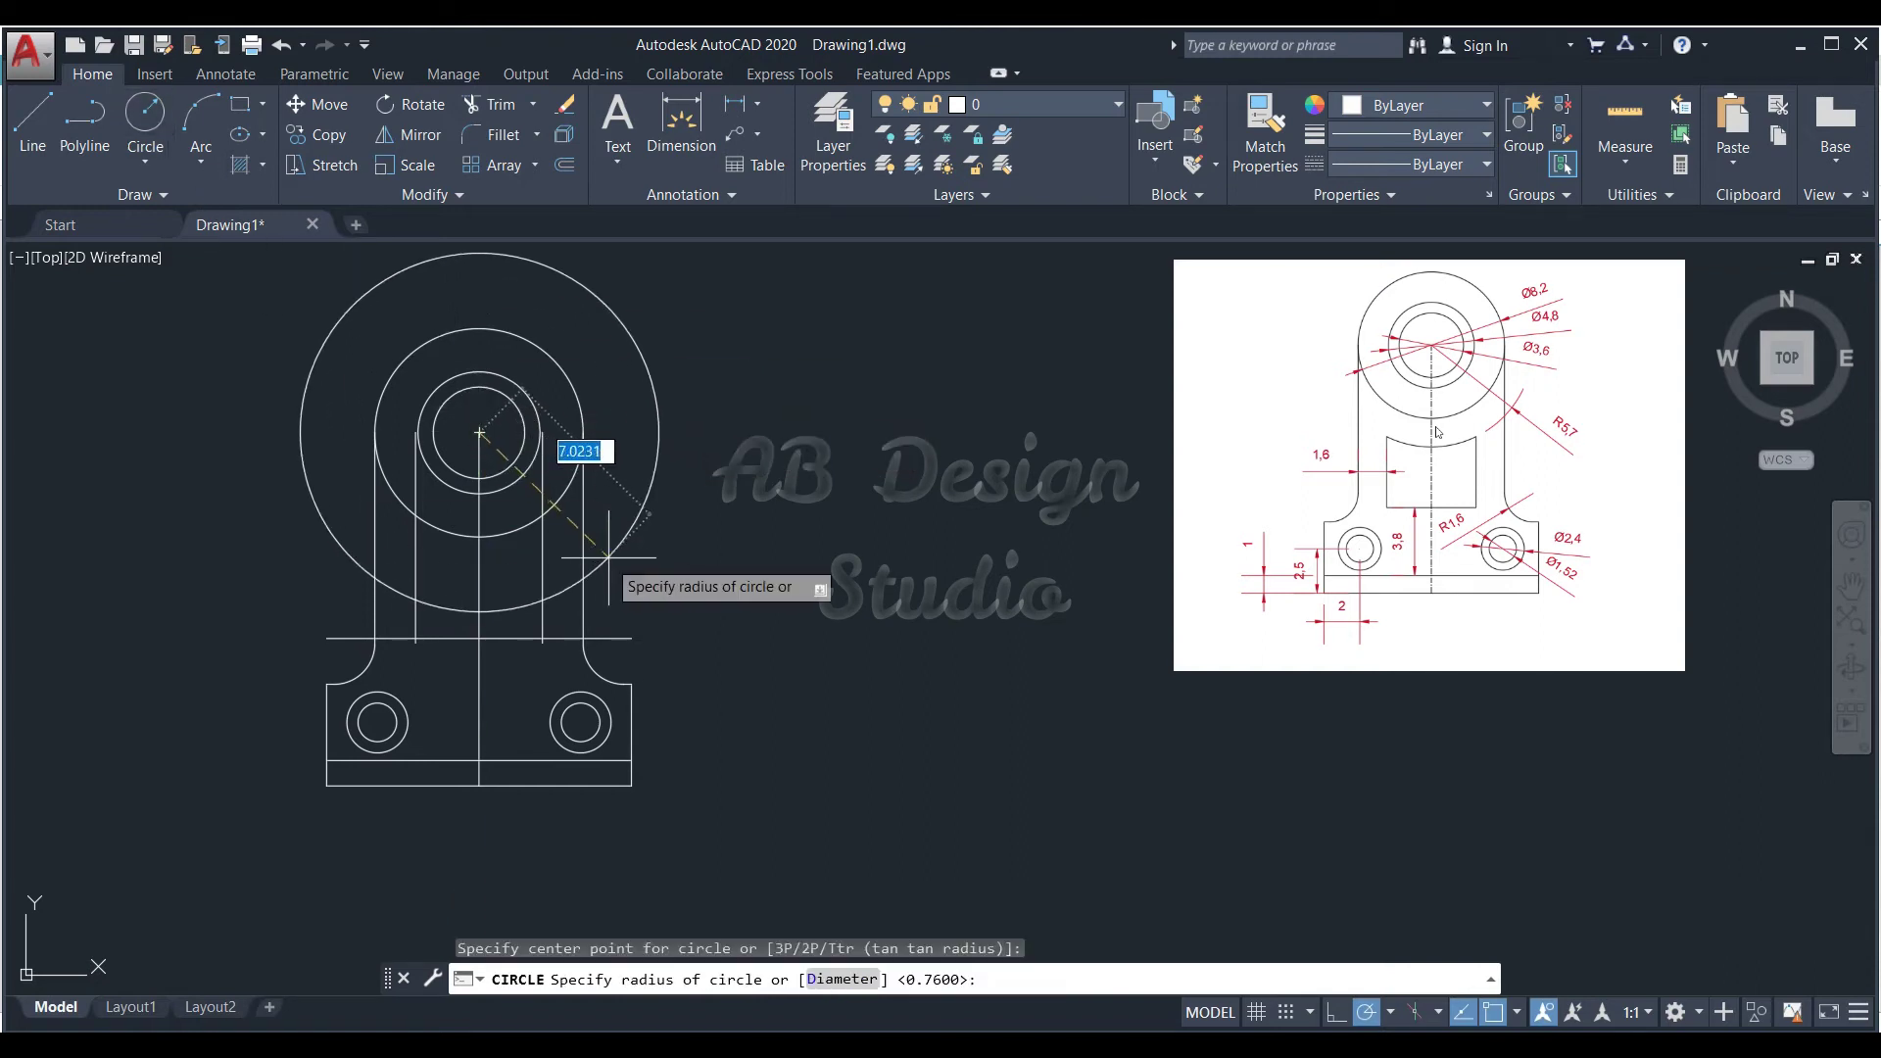
key(Return)
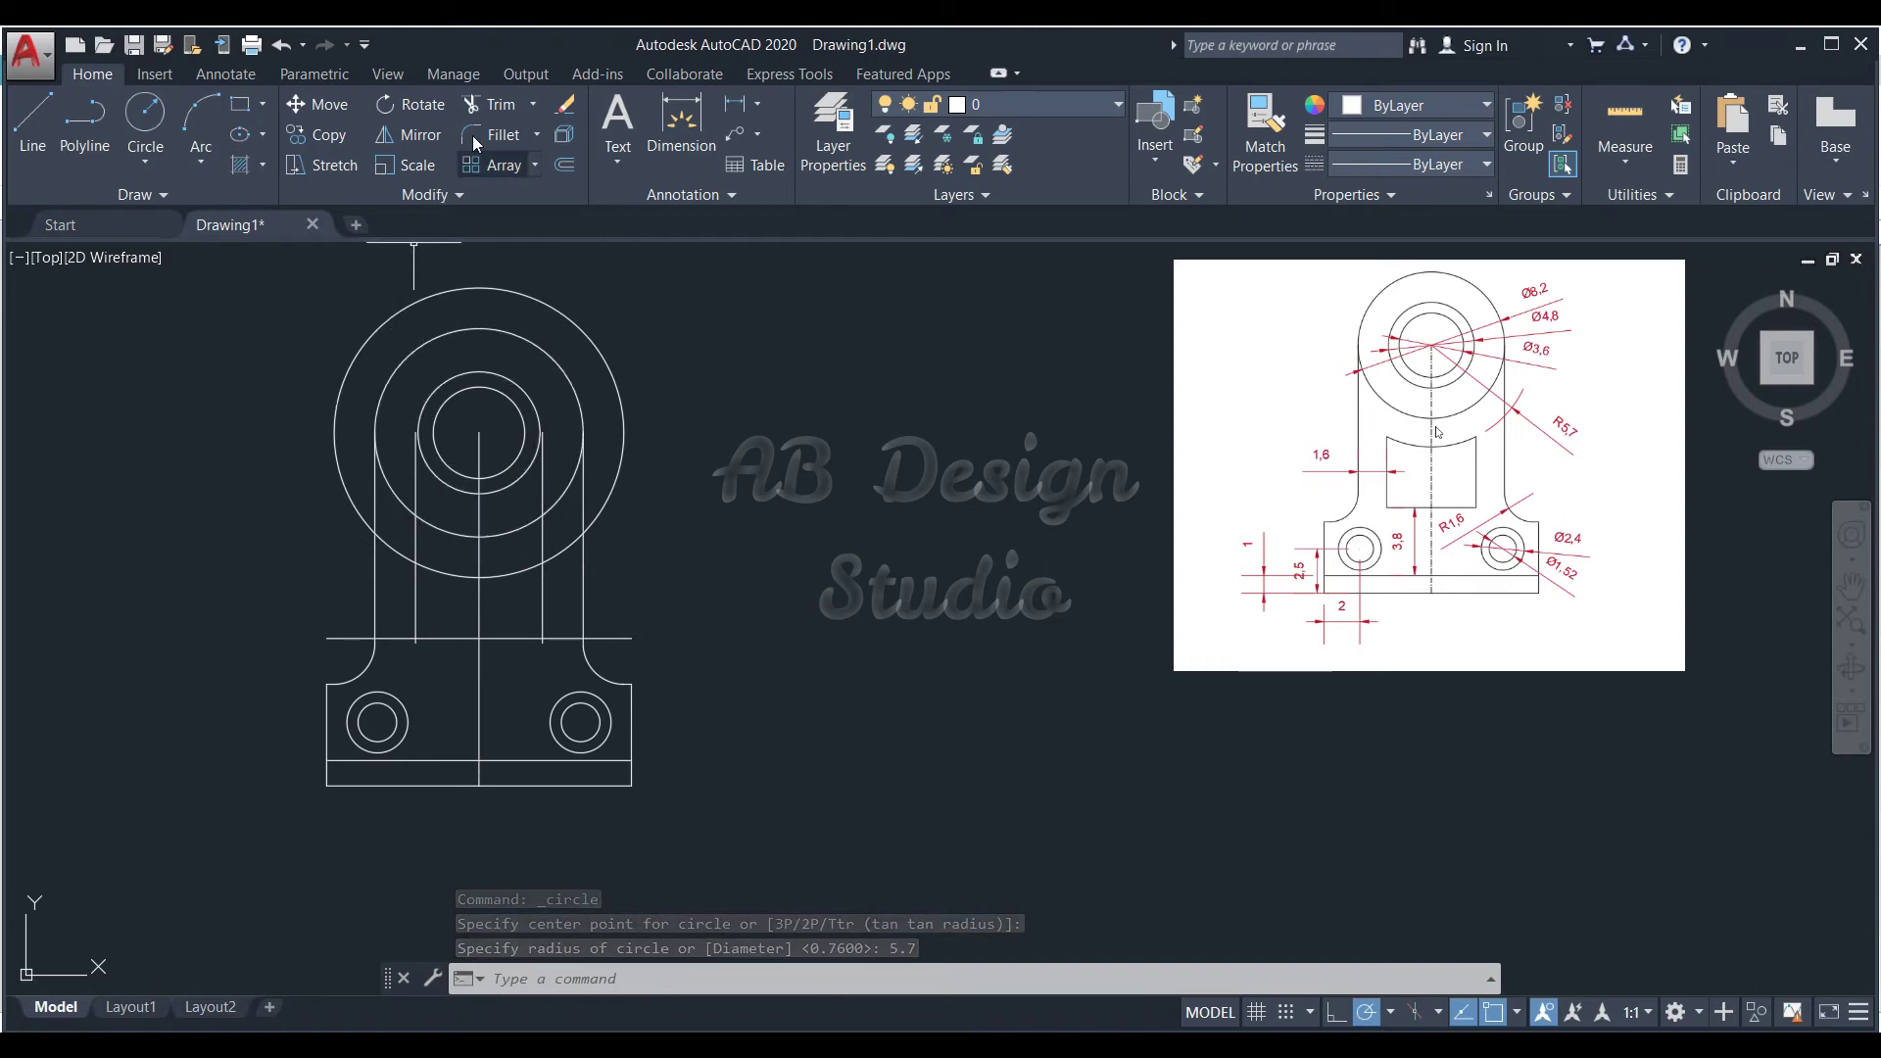
- Trim the excess parts of the large circle and guide lines, using all objects as cutting edges
click(490, 104)
key(Return)
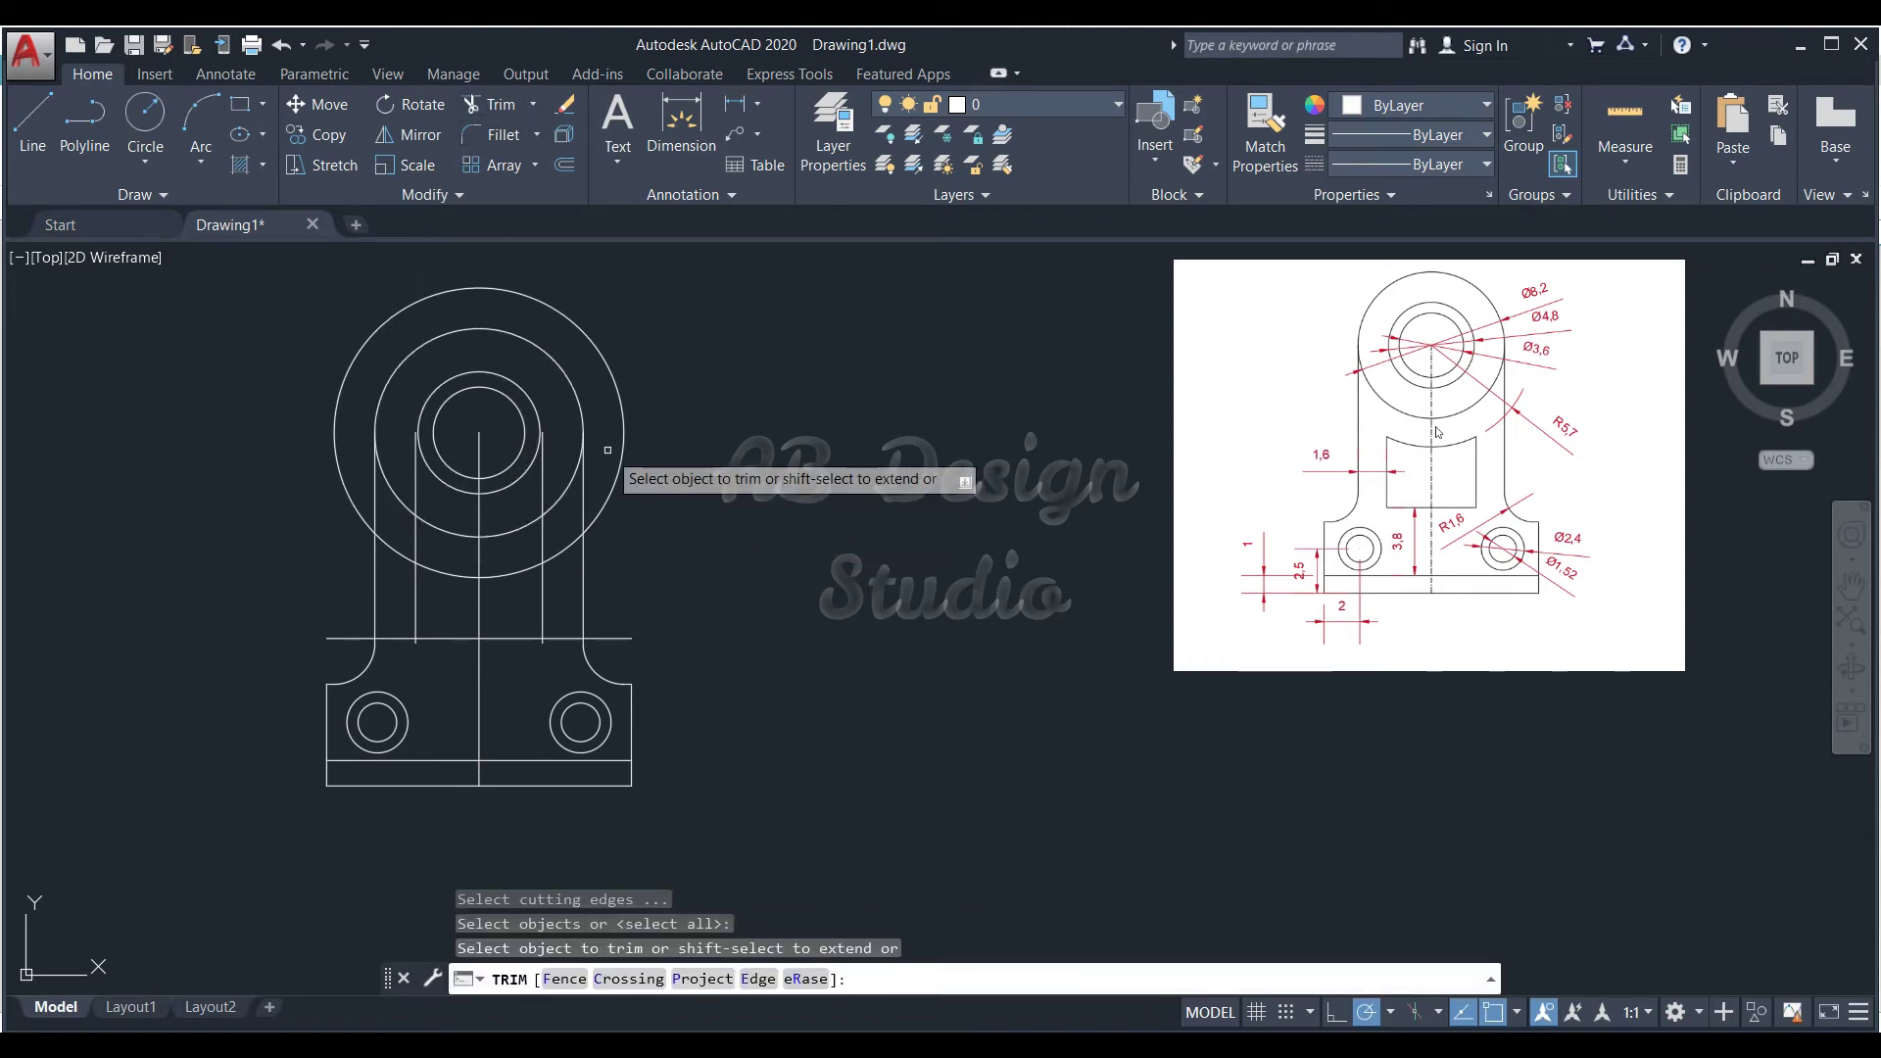
click(622, 456)
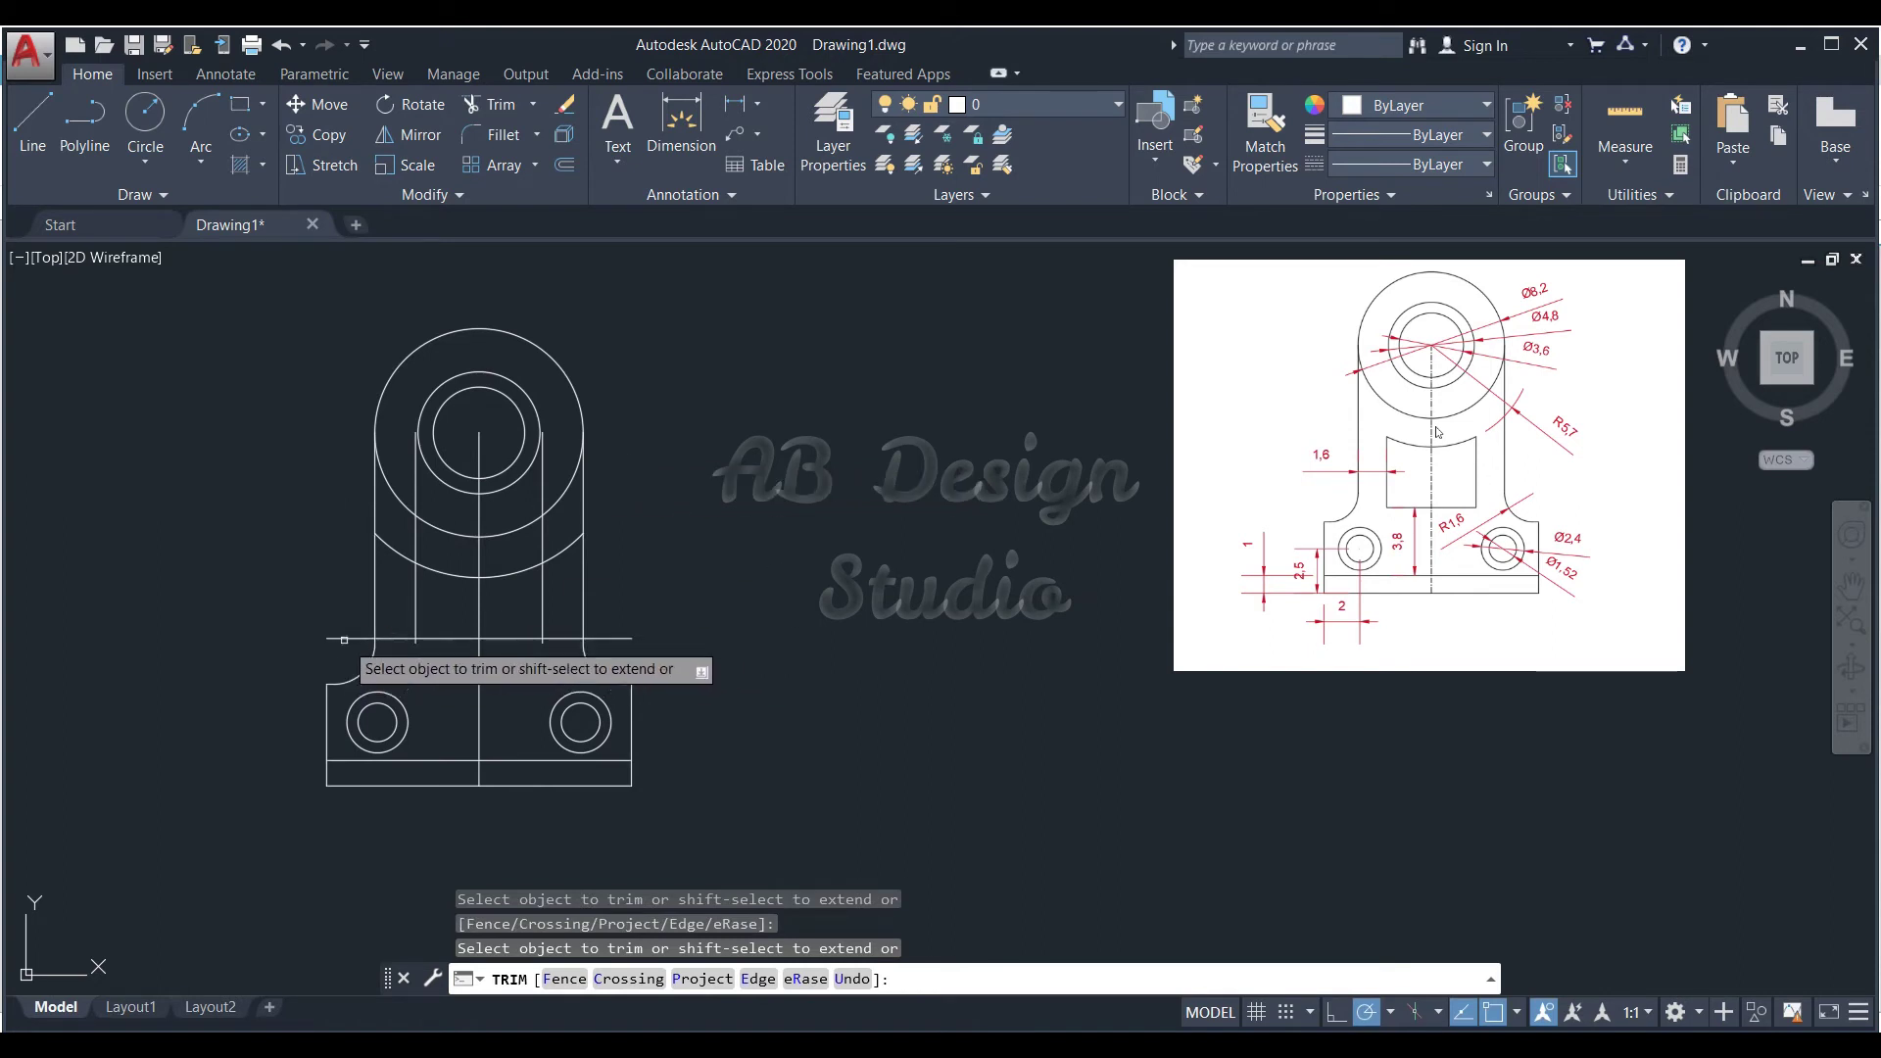
scroll(397, 646, up, 7)
scroll(588, 627, down, 5)
scroll(716, 647, up, 5)
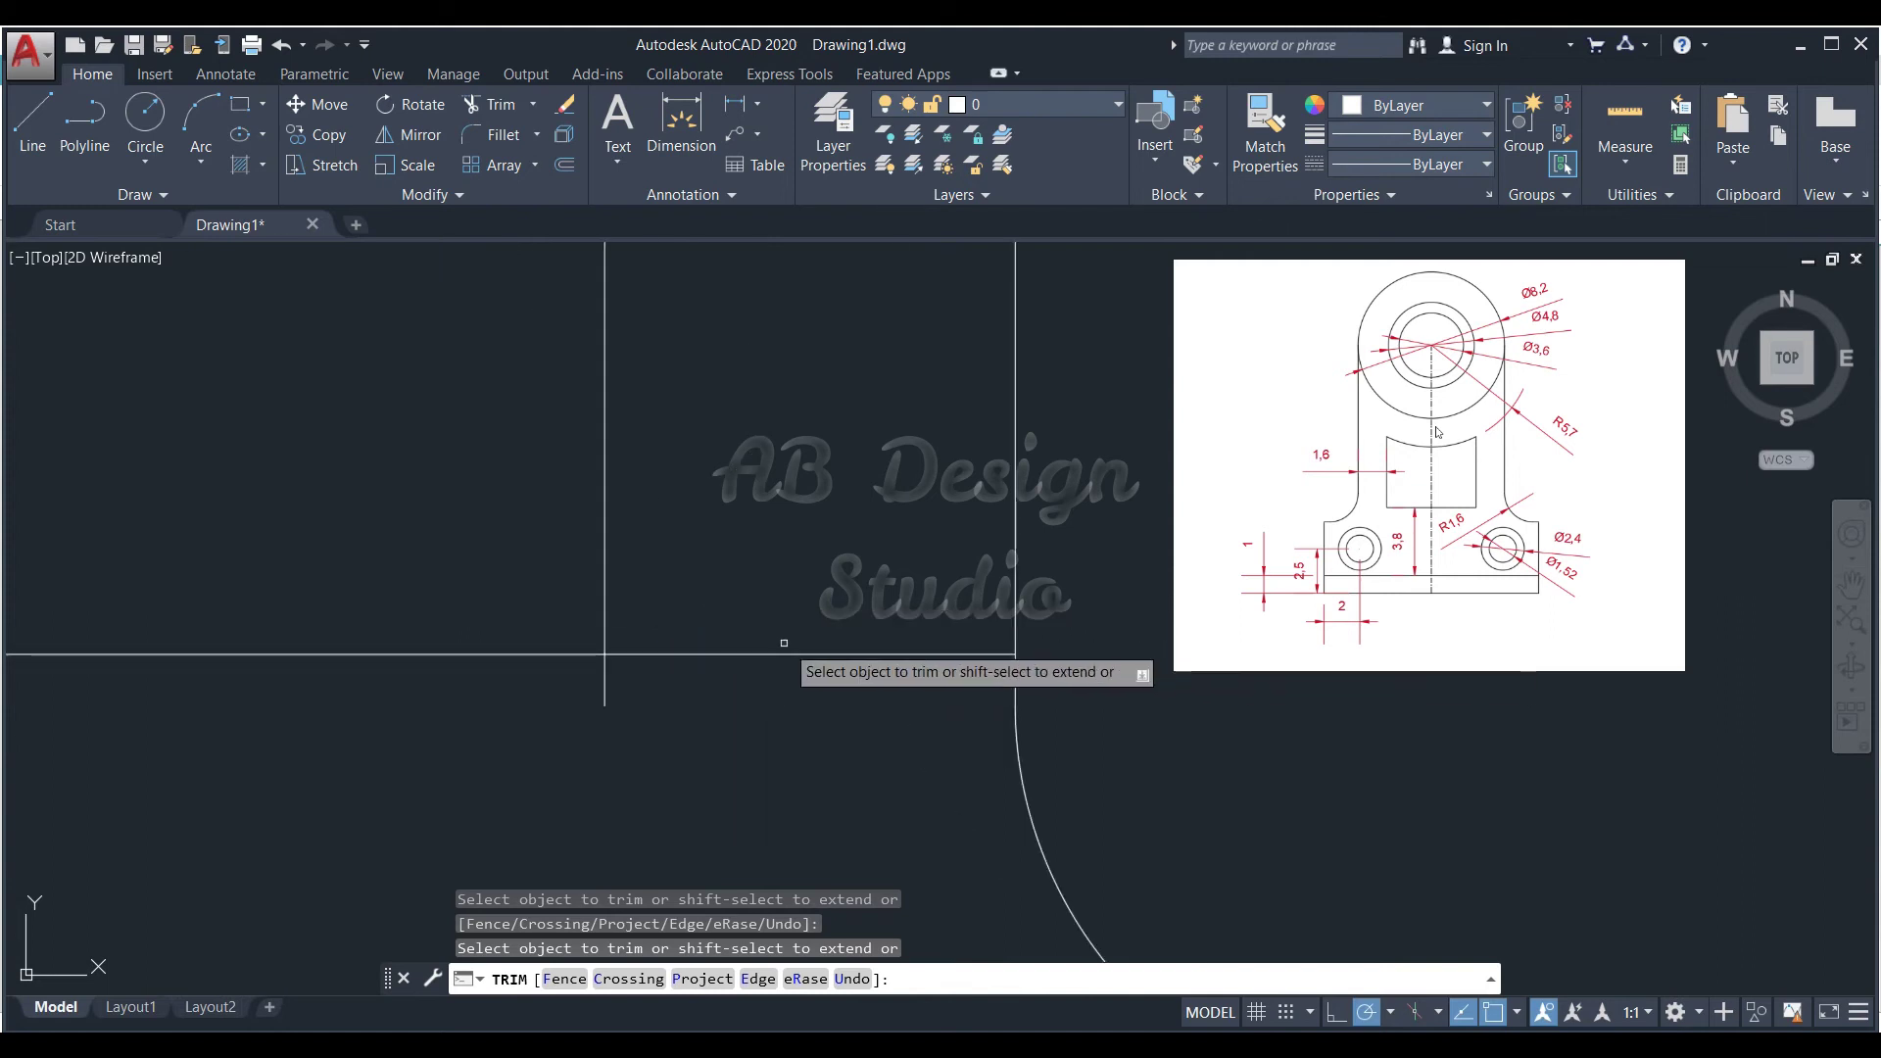
scroll(637, 700, down, 5)
scroll(549, 656, up, 5)
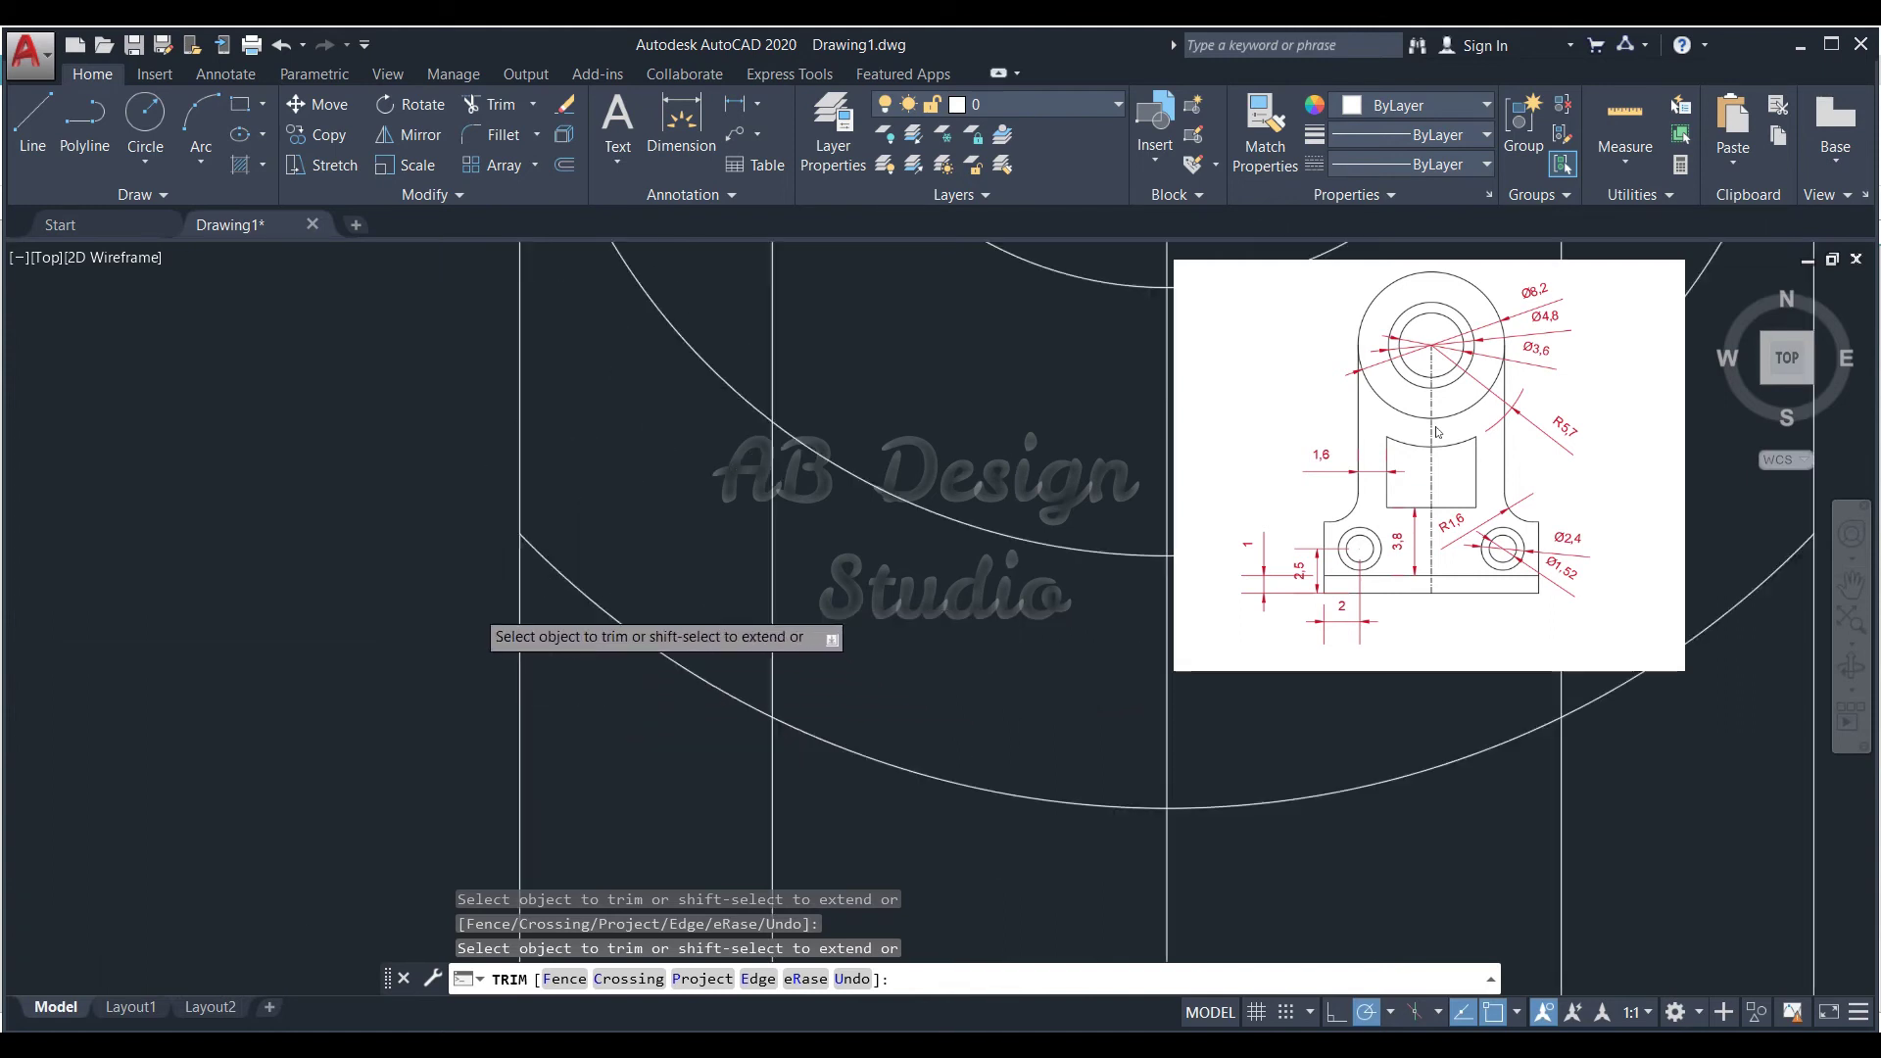
scroll(686, 647, up, 5)
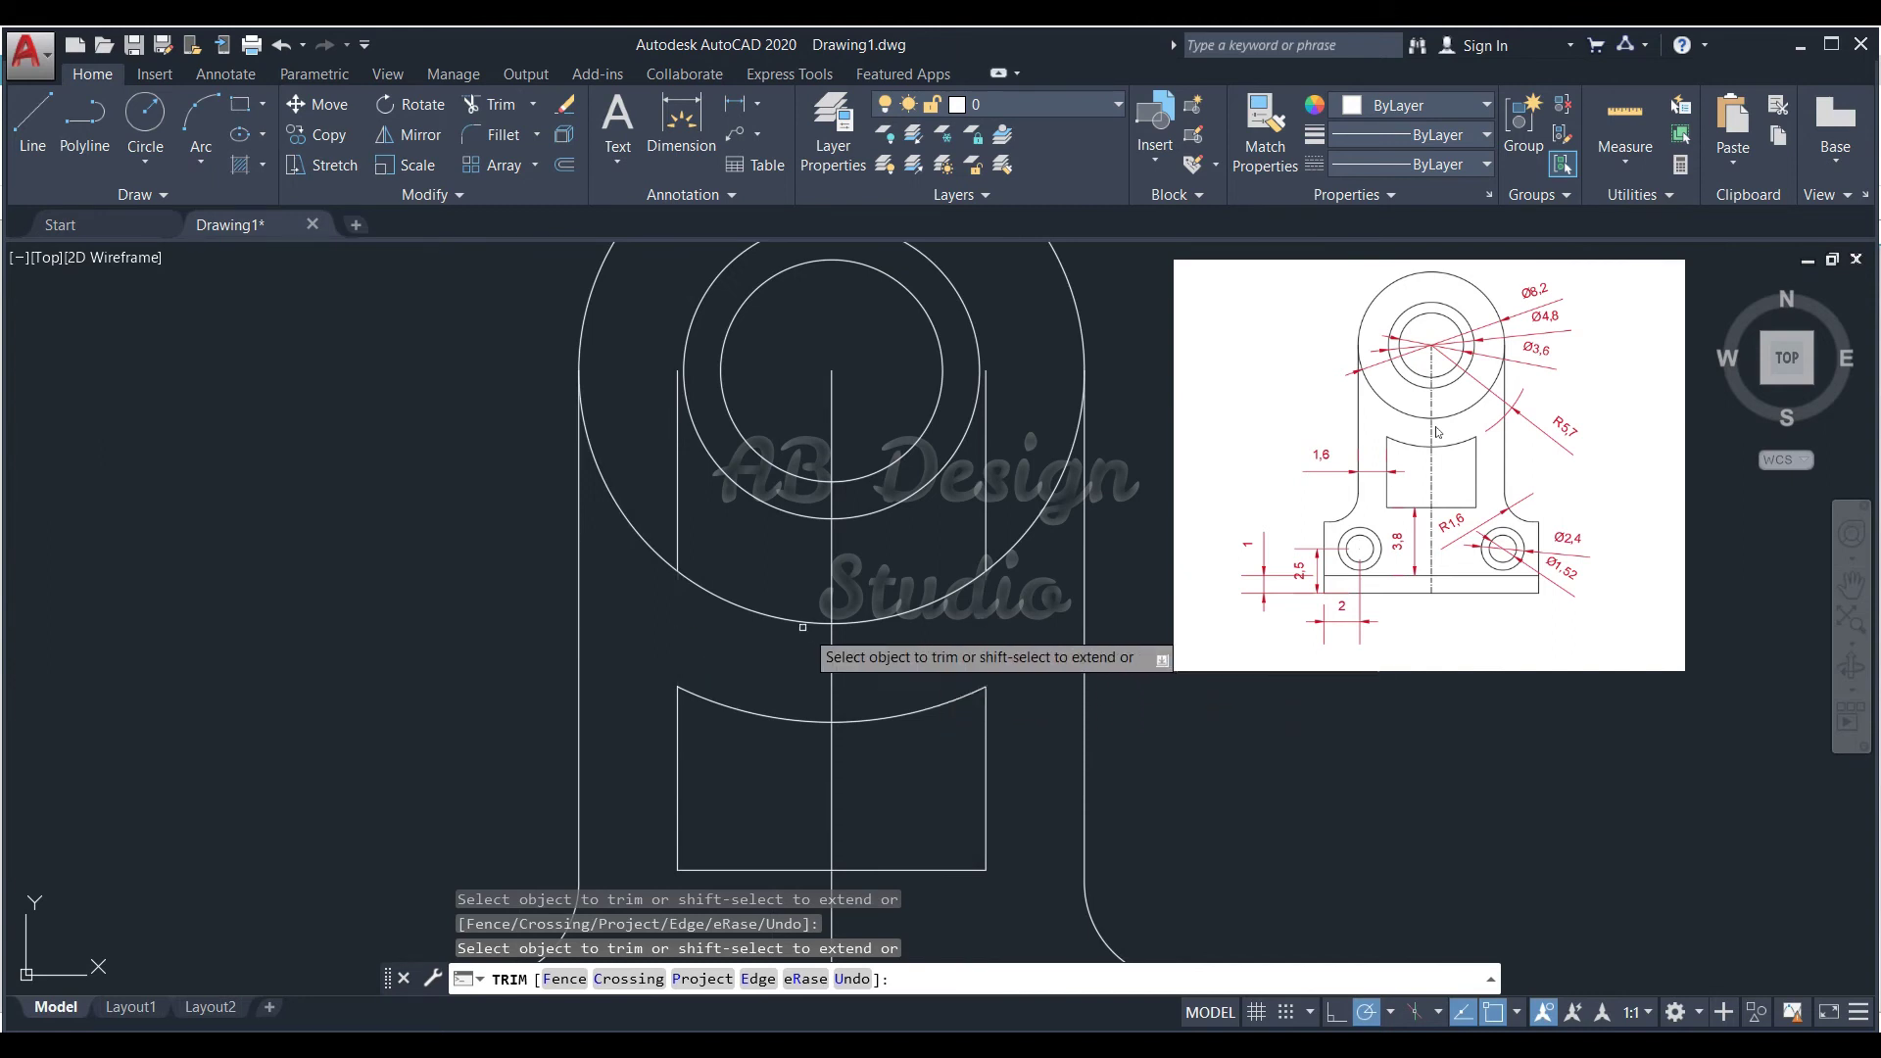
scroll(686, 647, down, 2)
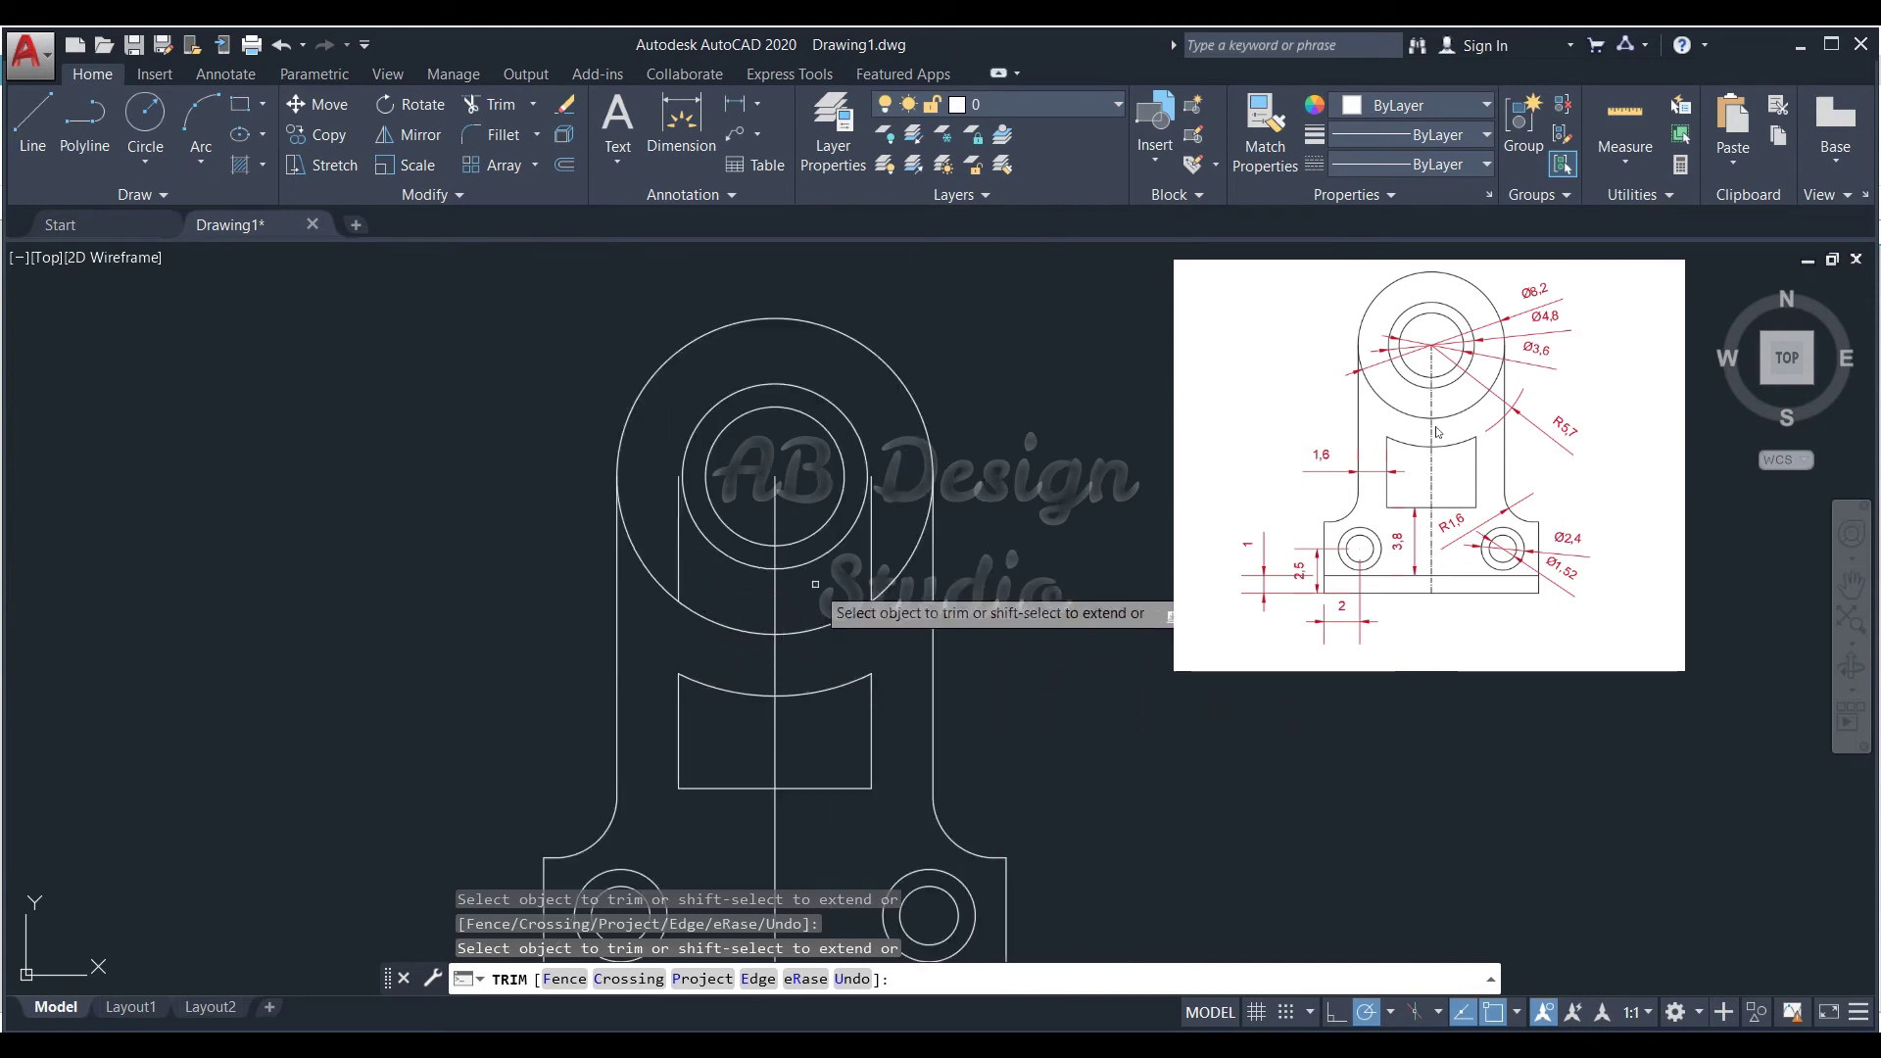
key(Escape)
- Erase the leftover vertical line inside the boss
click(872, 549)
key(Delete)
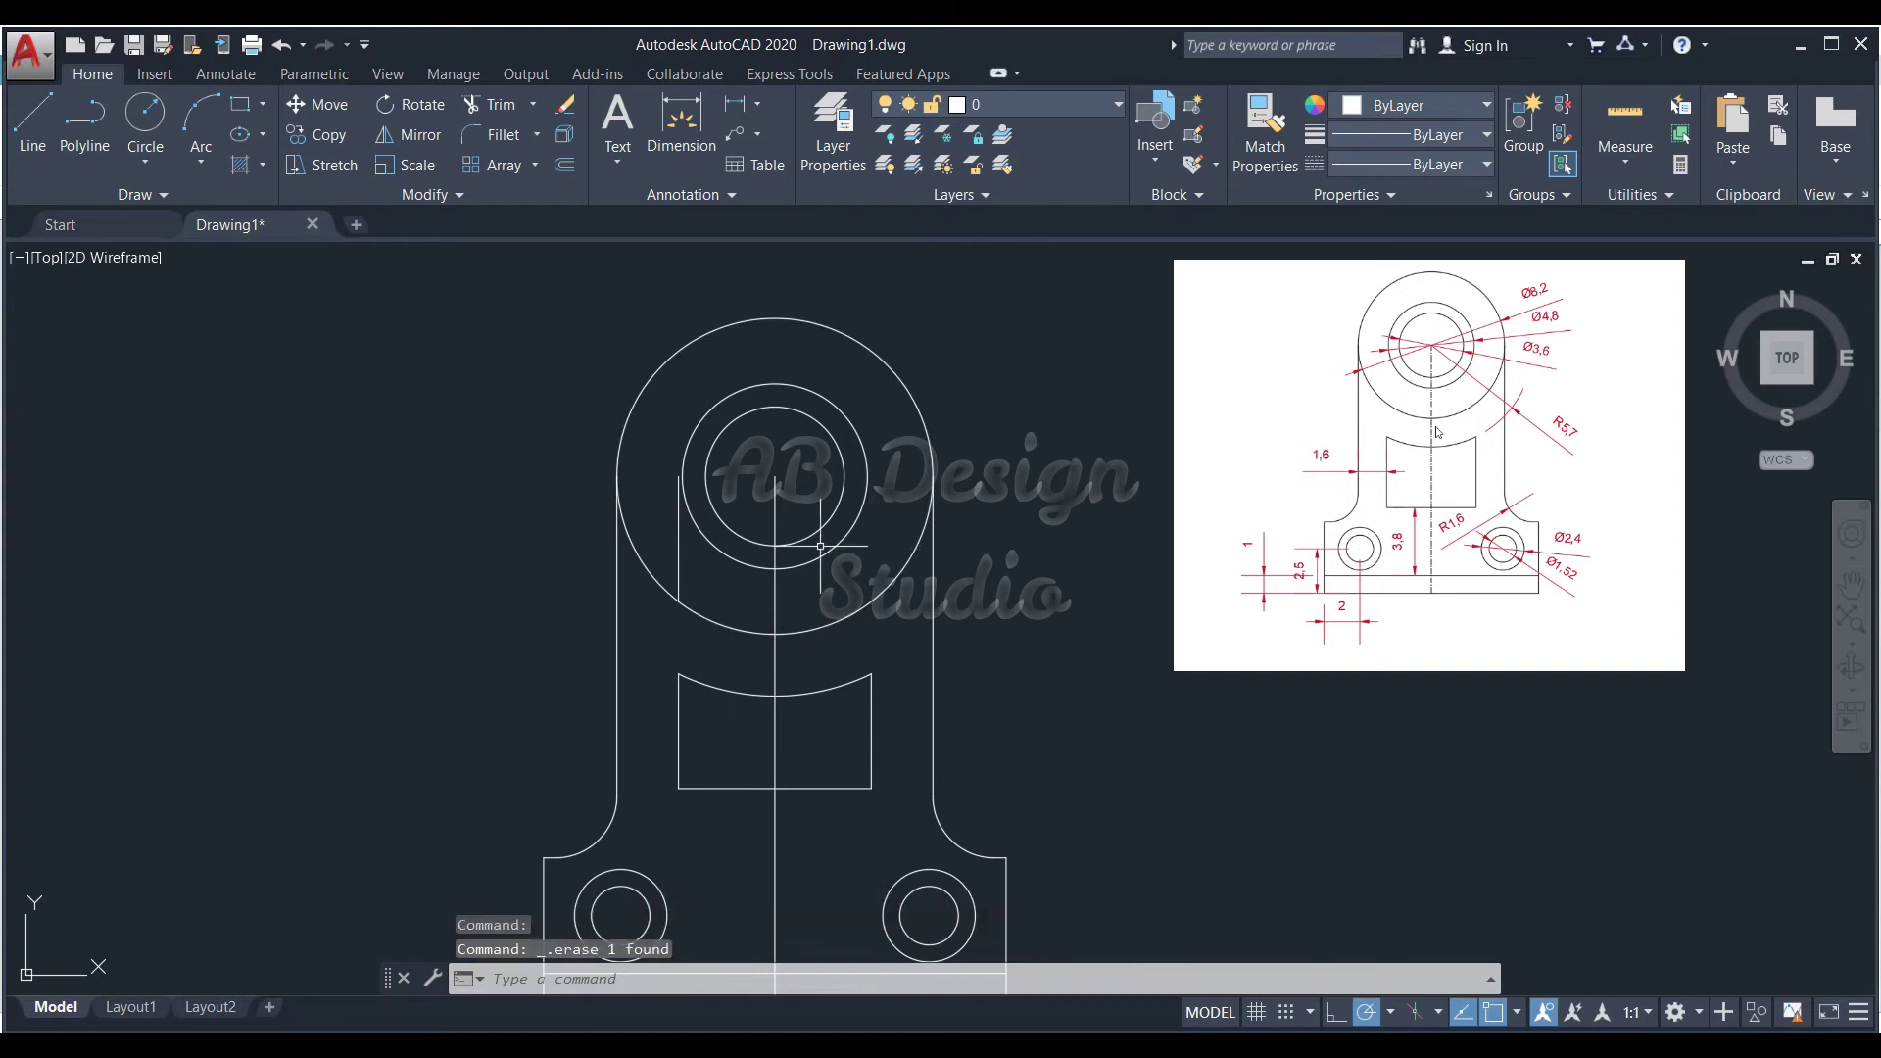
scroll(882, 441, down, 1)
scroll(882, 441, down, 1)
scroll(816, 686, up, 2)
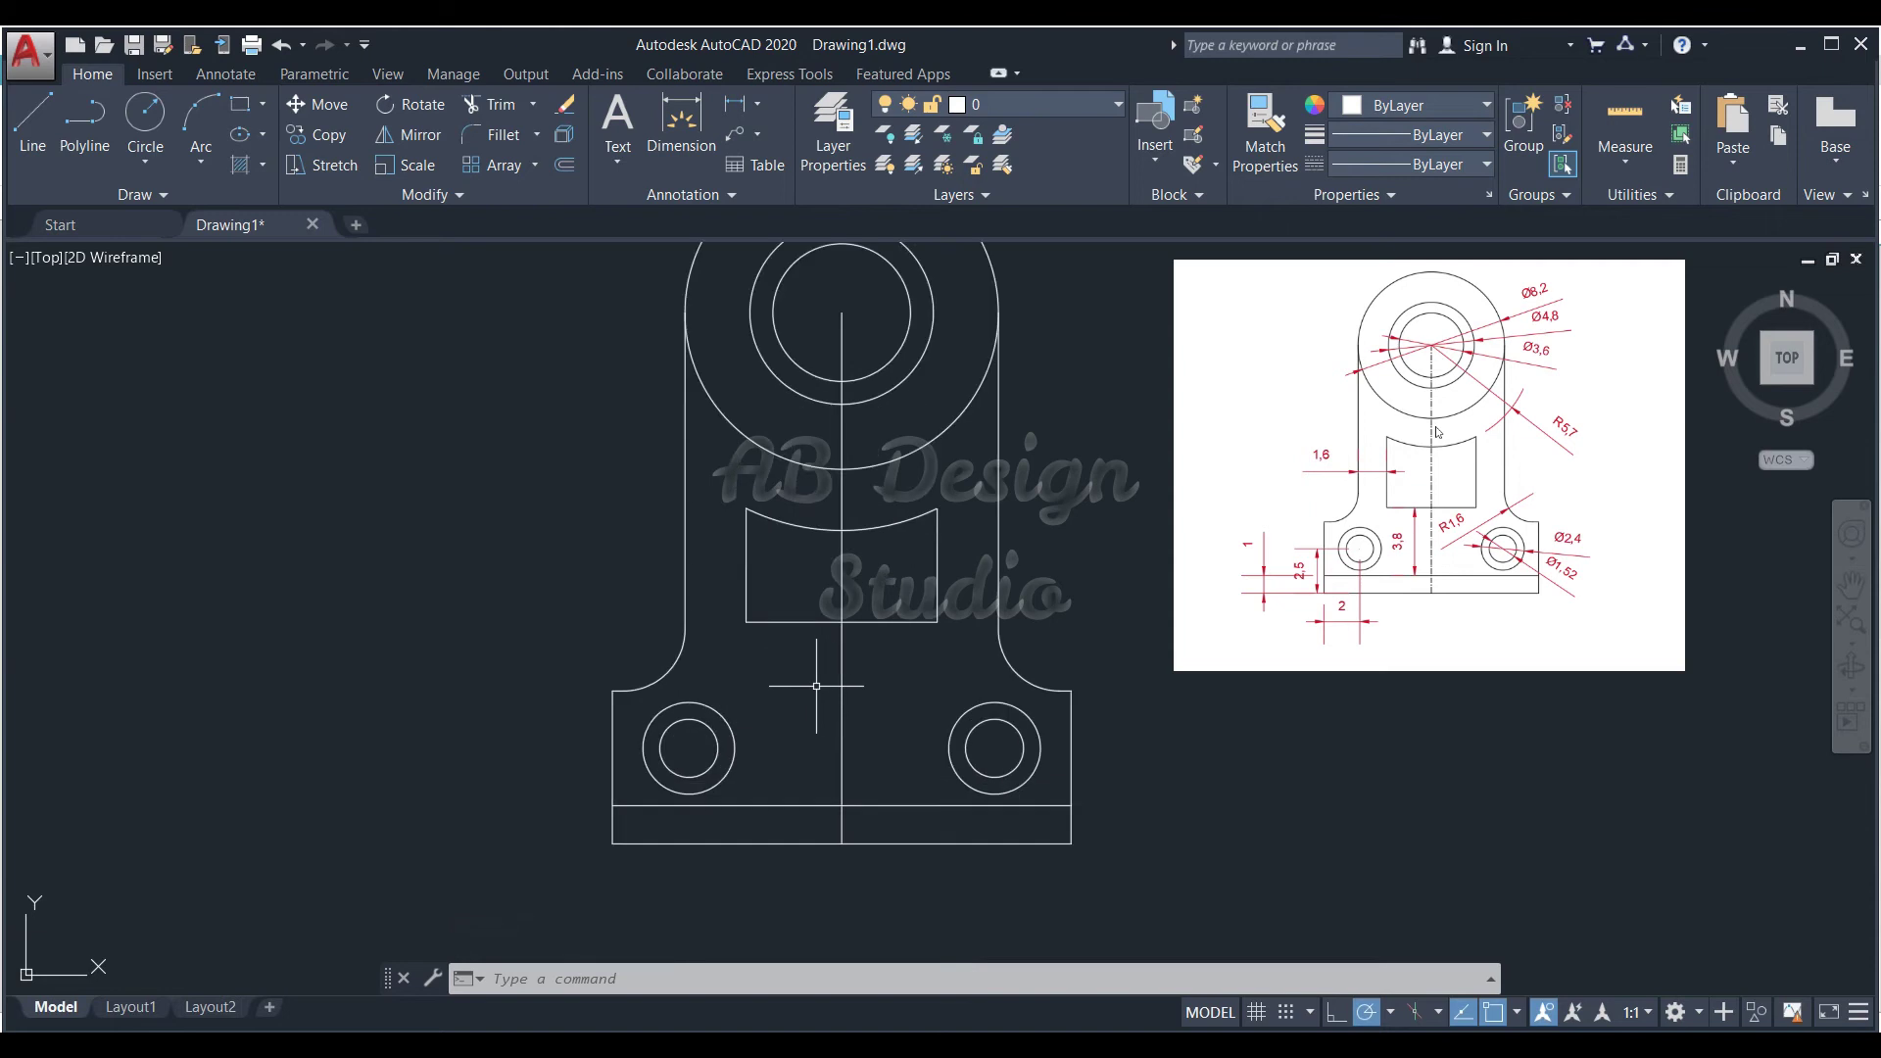
- Give the vertical axis line the CENTER linetype with linetype scale 0.05
click(842, 705)
right_click(841, 703)
click(902, 659)
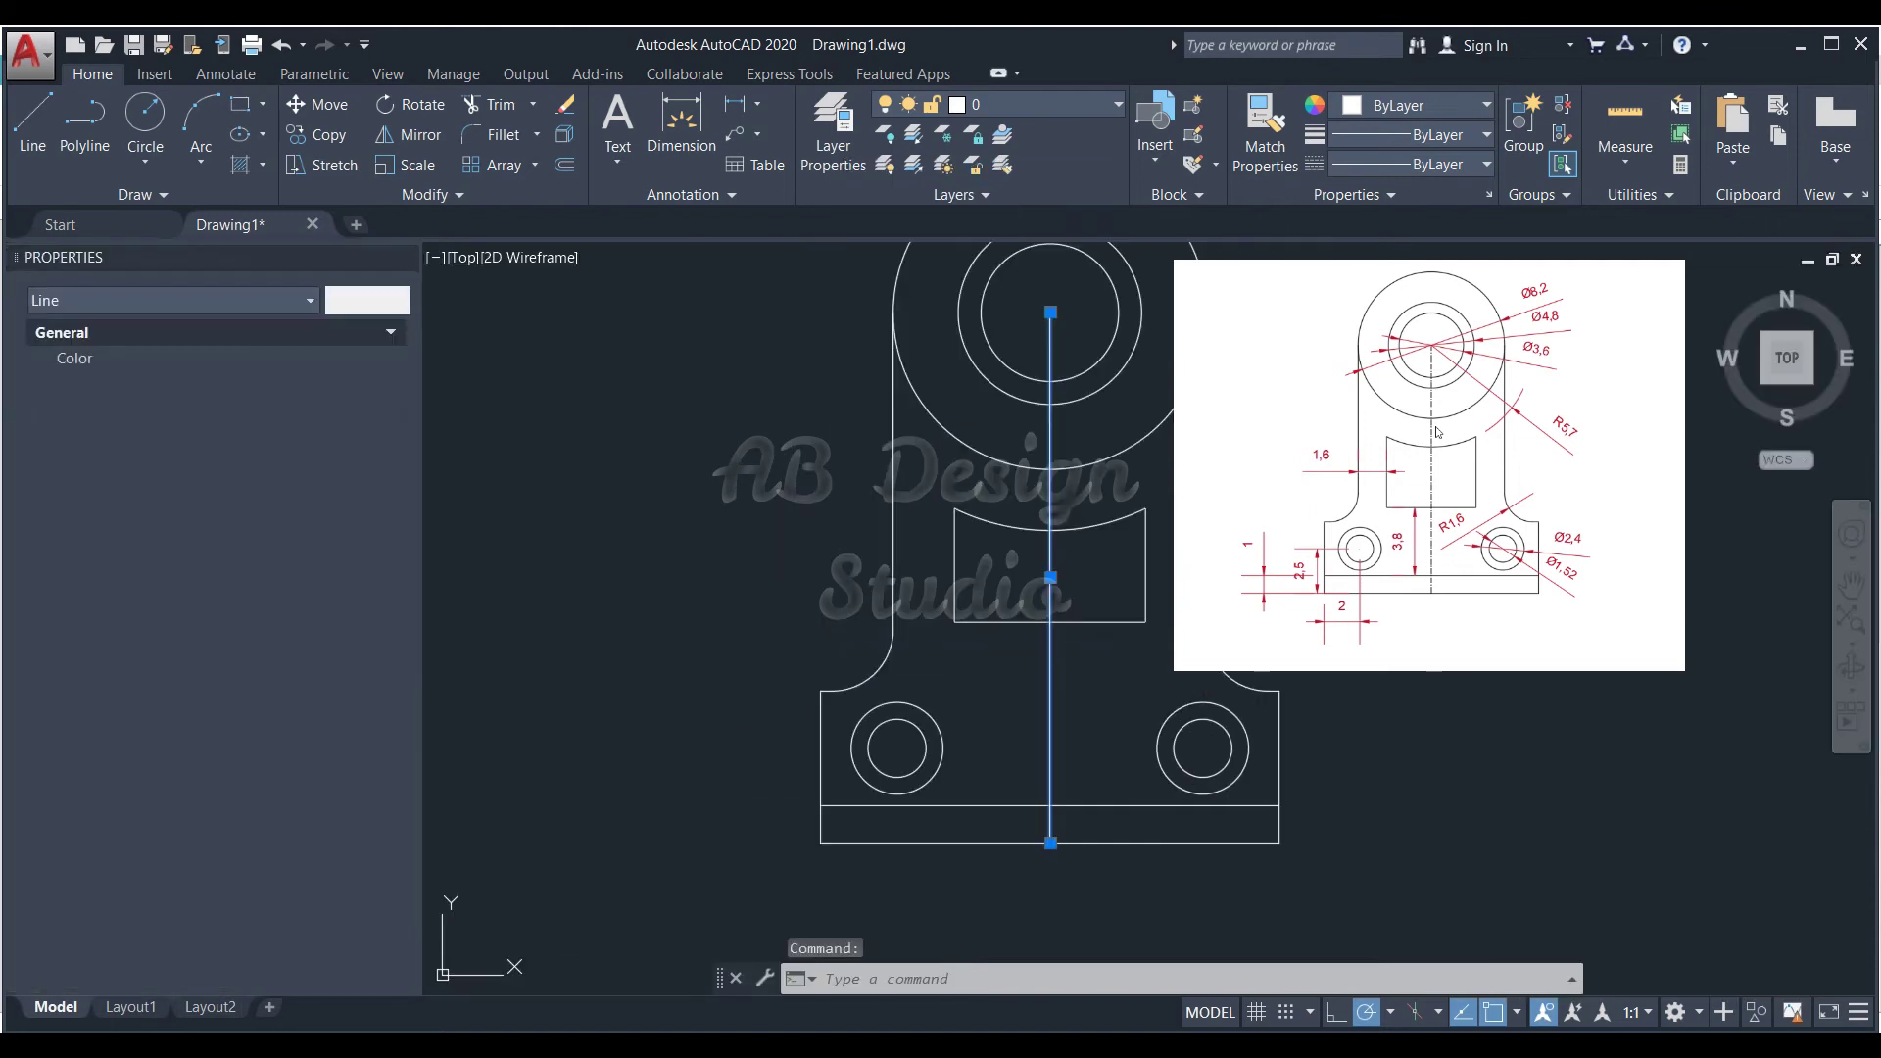
click(266, 410)
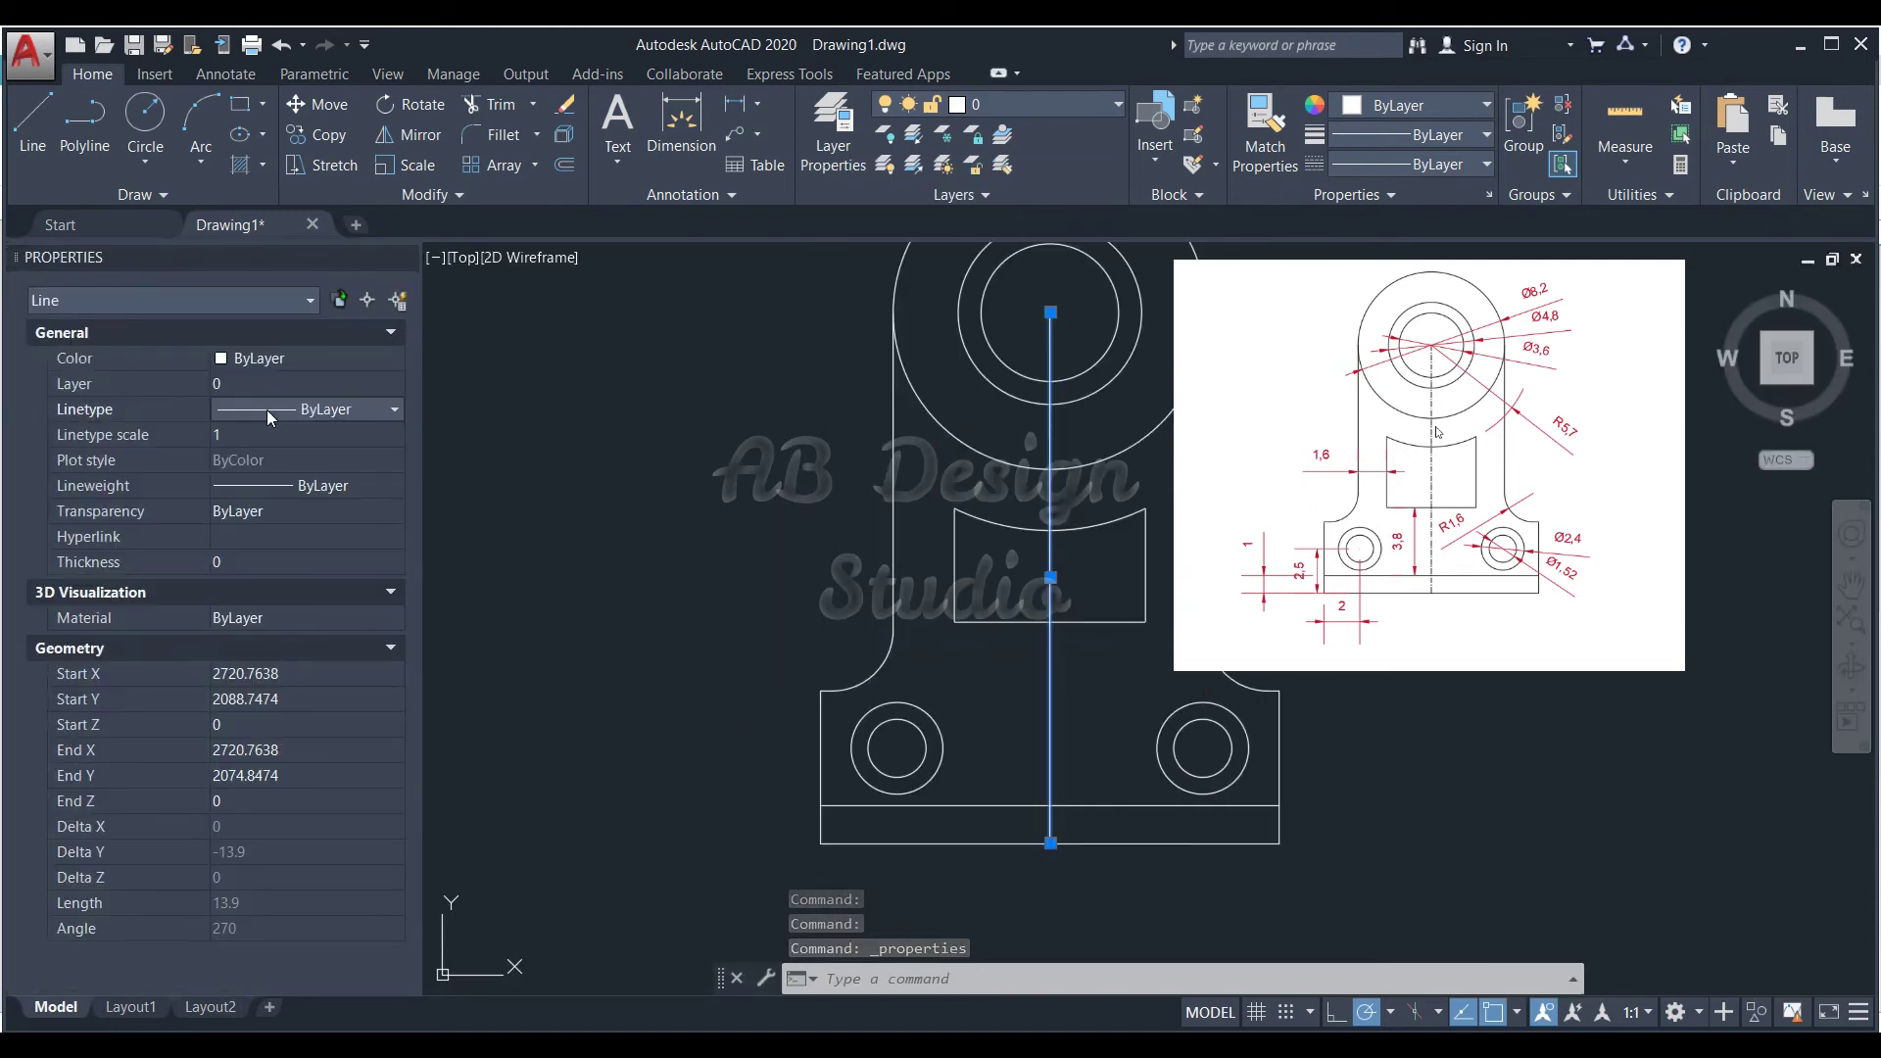
click(292, 449)
click(266, 434)
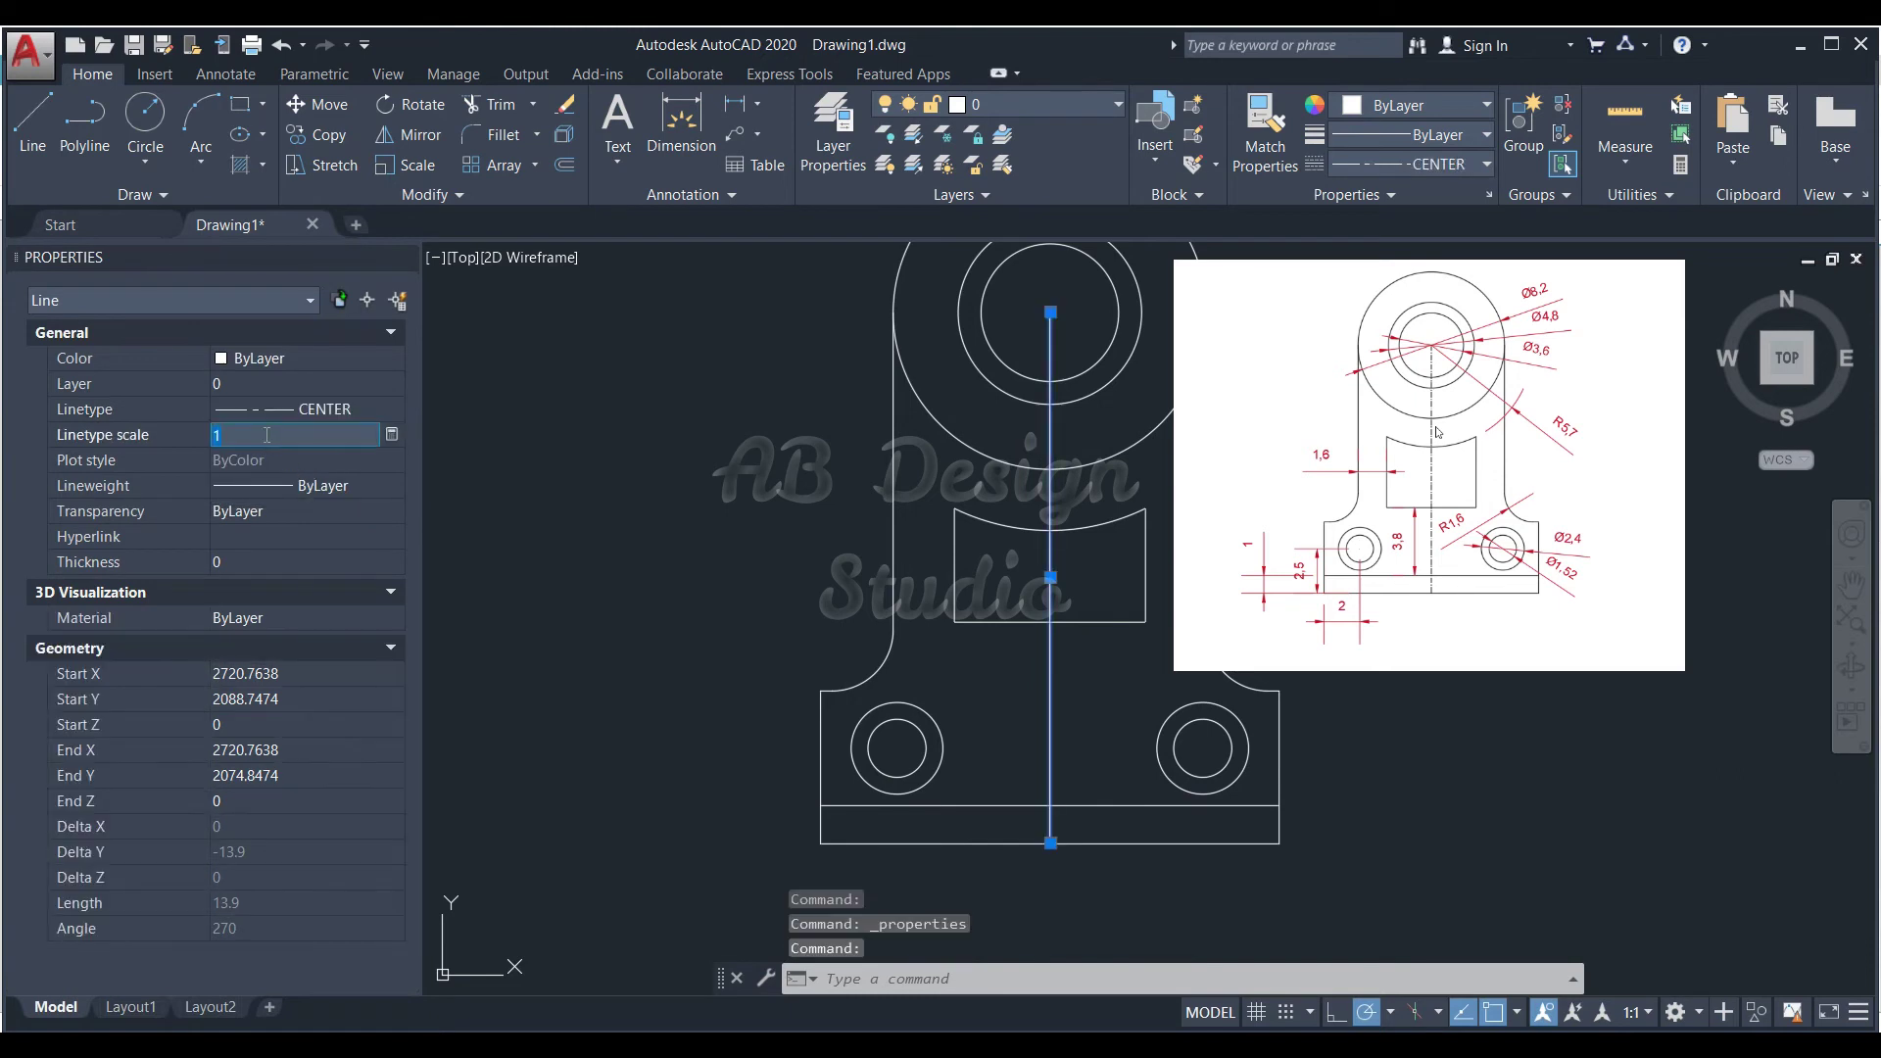
text(5)
key(Return)
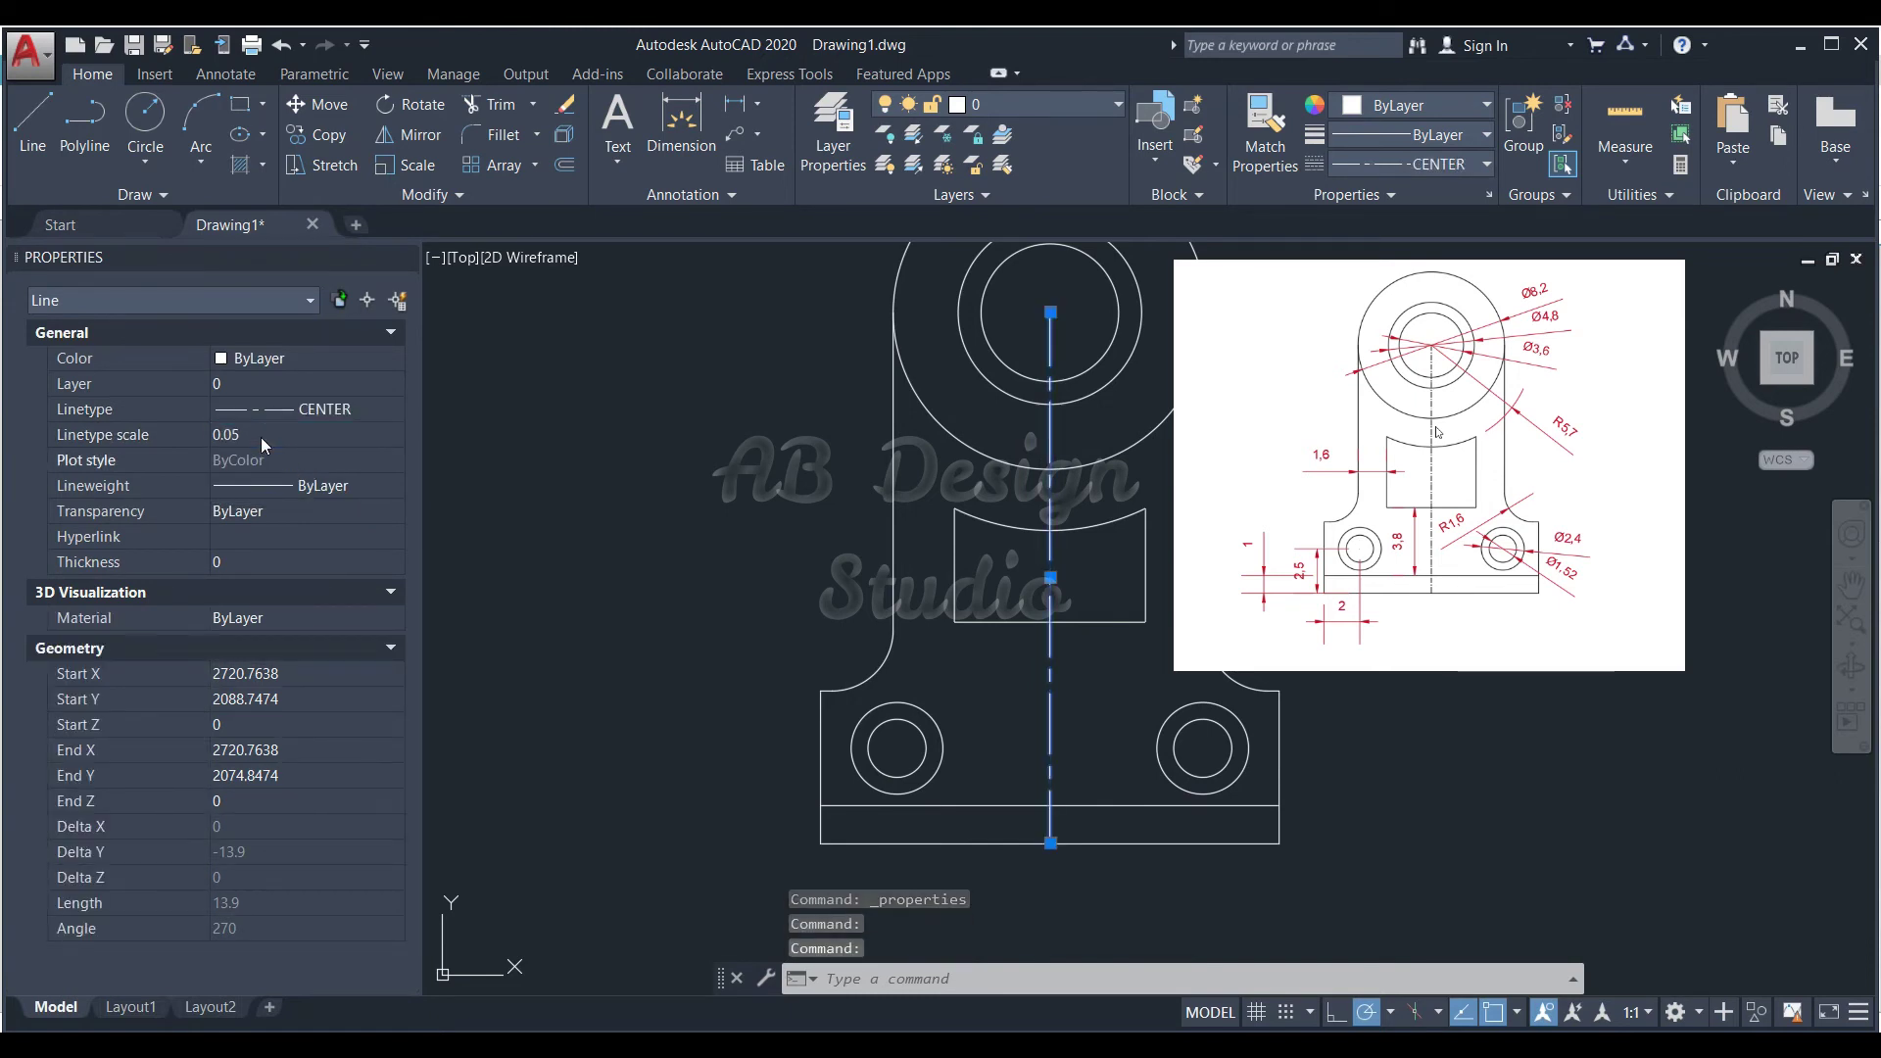
click(404, 257)
scroll(609, 657, down, 2)
key(Escape)
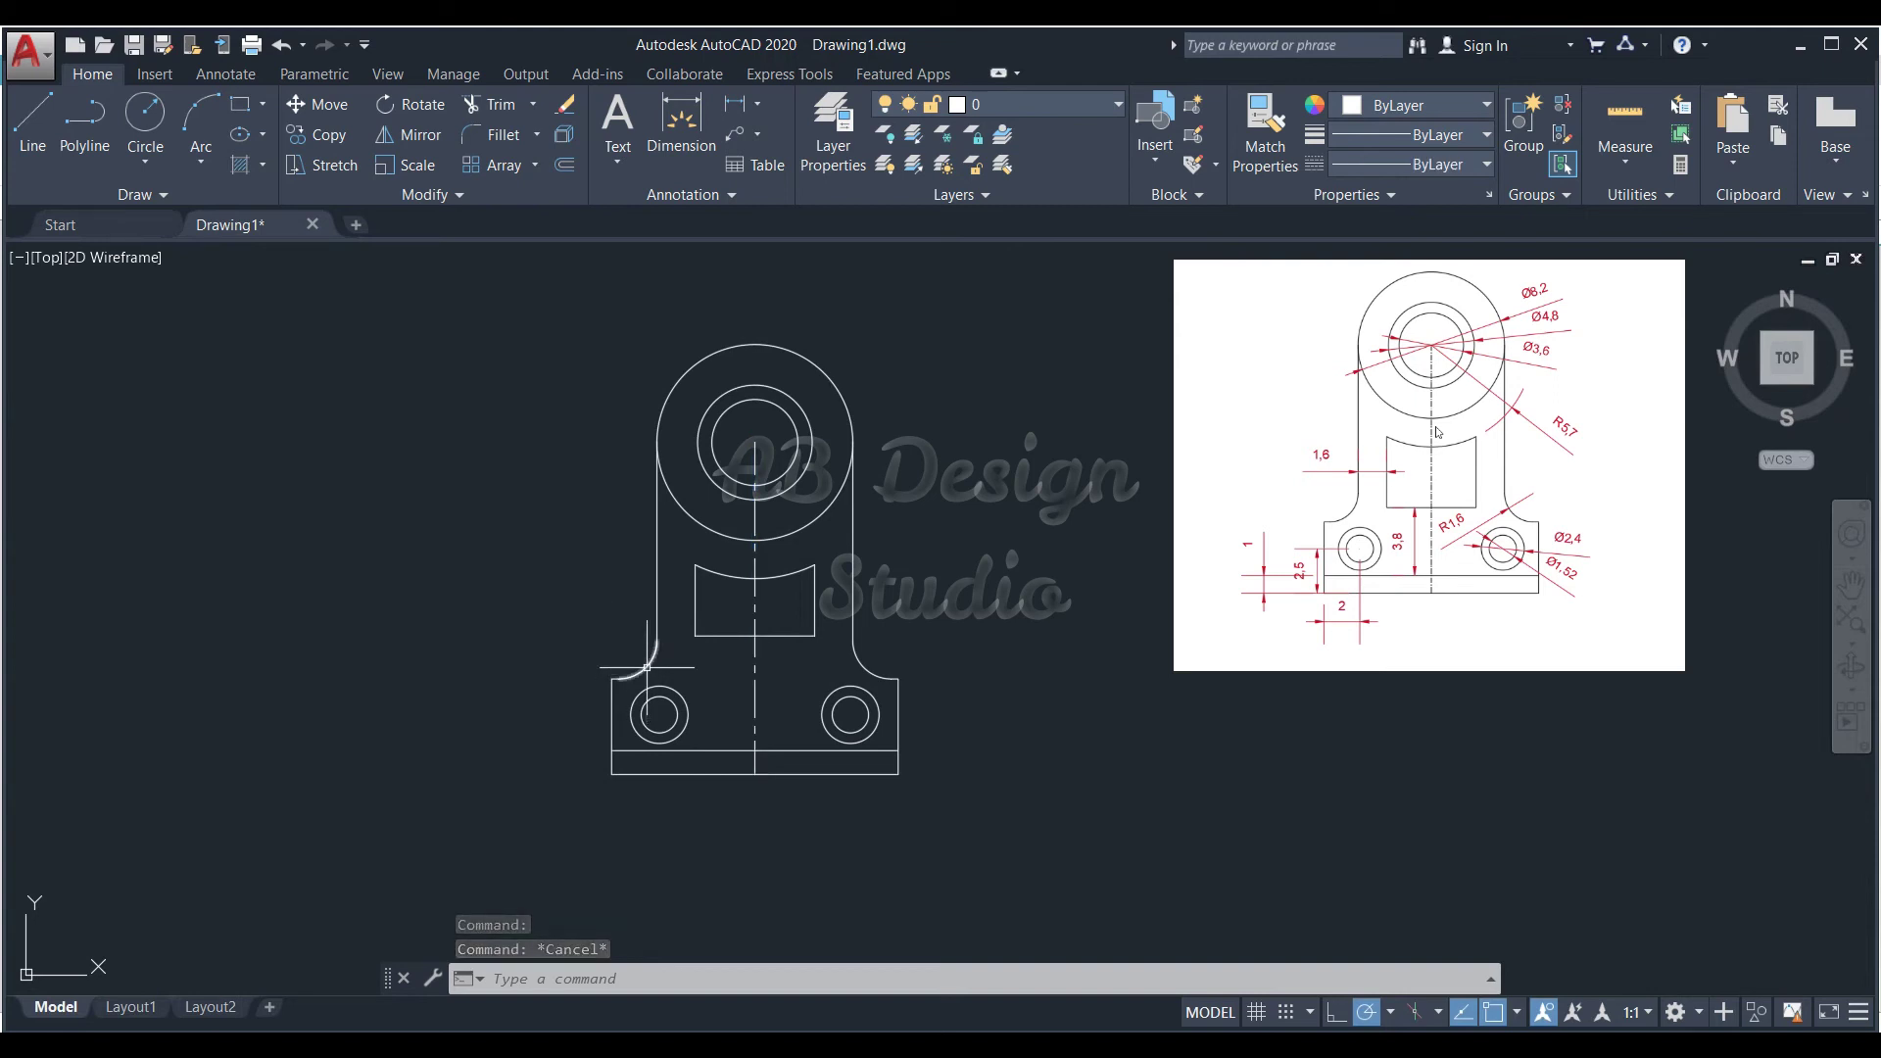
- Pan and zoom to recentre the bracket in the view
scroll(958, 789, down, 2)
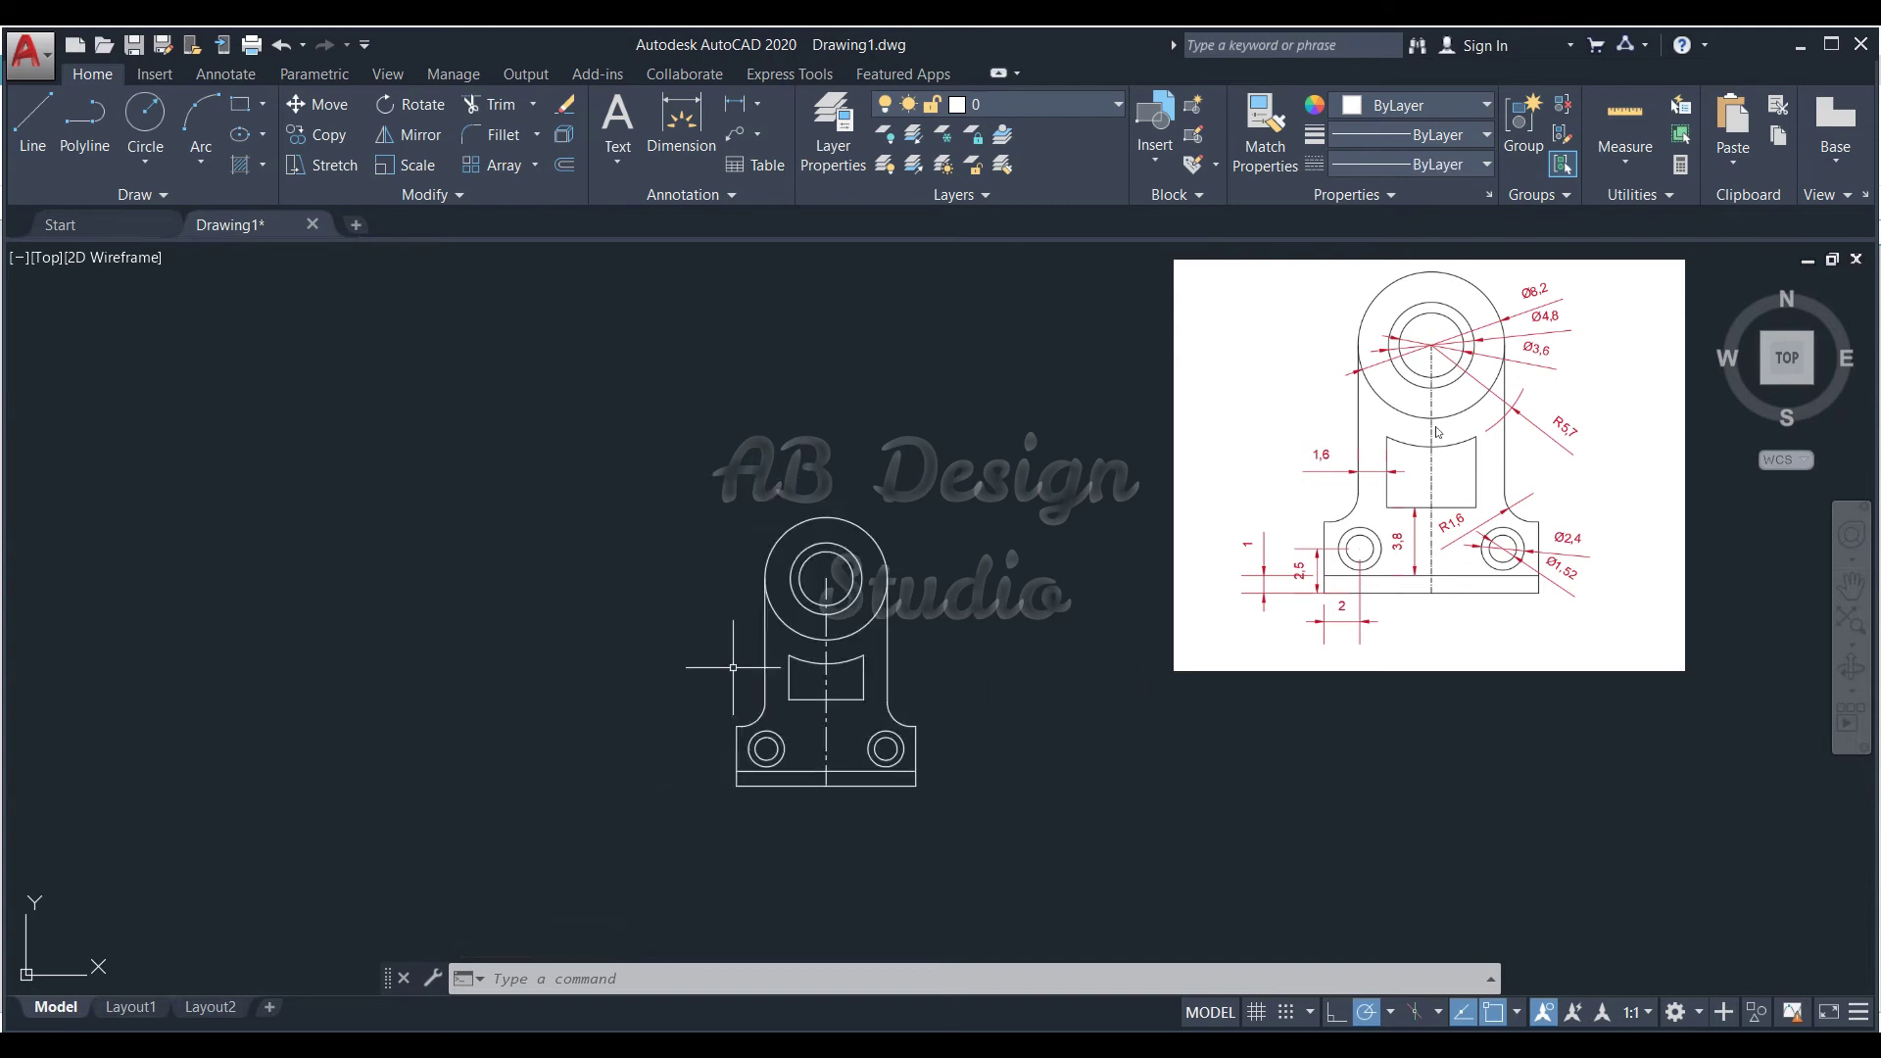
middle_drag(858, 695, 930, 714)
scroll(1053, 754, up, 2)
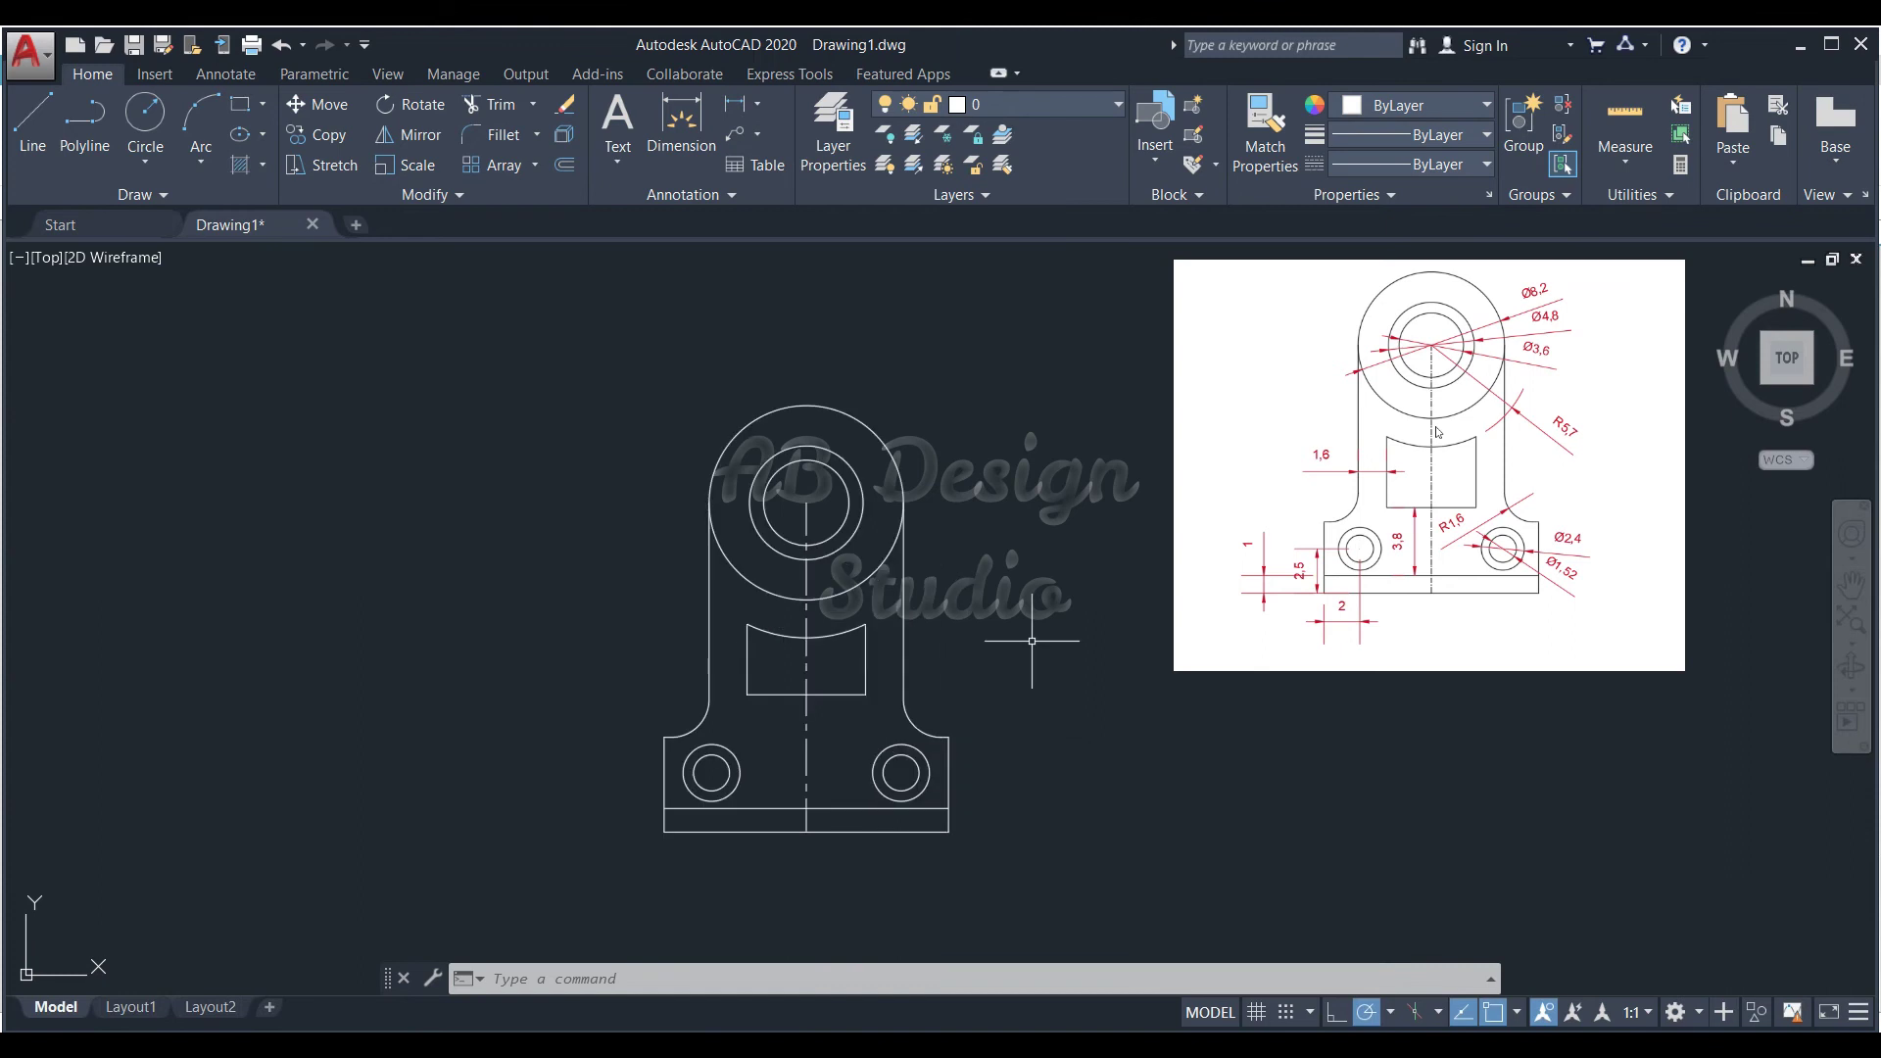
middle_drag(1032, 640, 1044, 631)
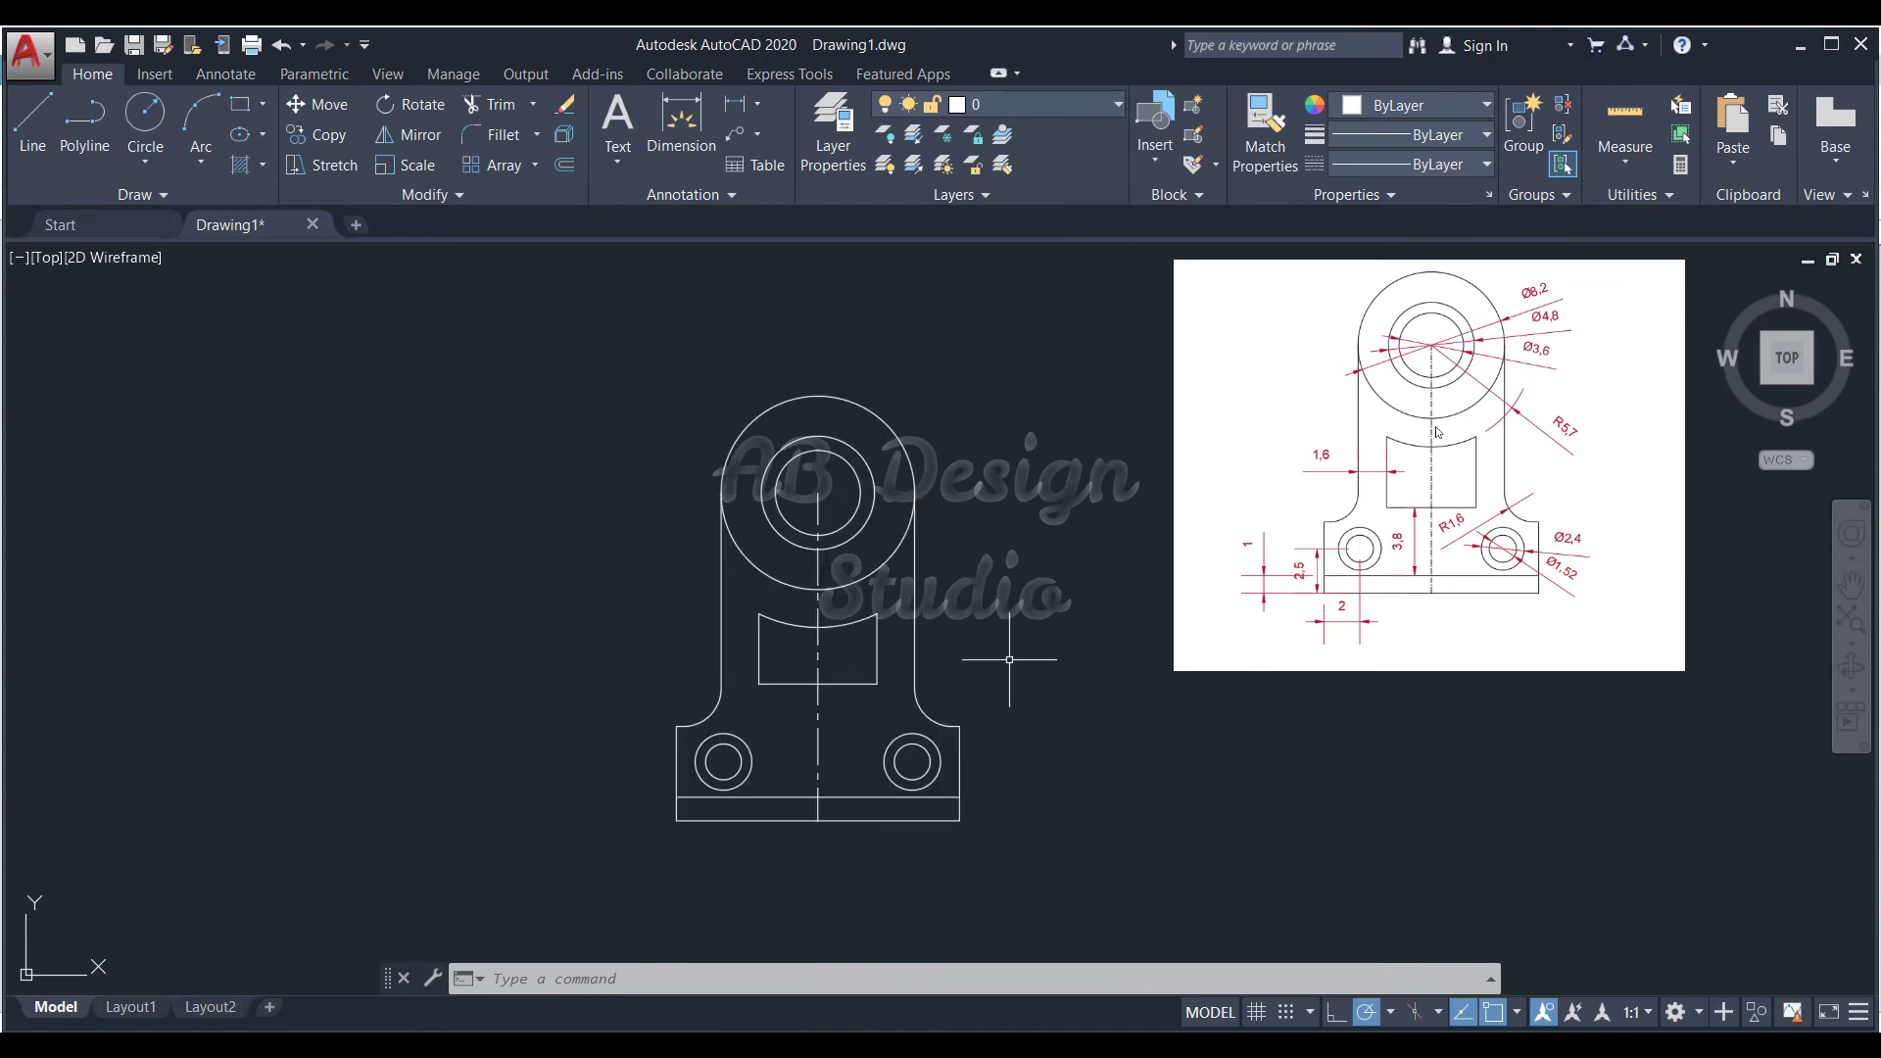
- Make new objects orange 242,103,34 and dimension the boss circles Ø8,2, Ø4,8 and Ø3,6
click(1409, 106)
click(1397, 209)
click(682, 122)
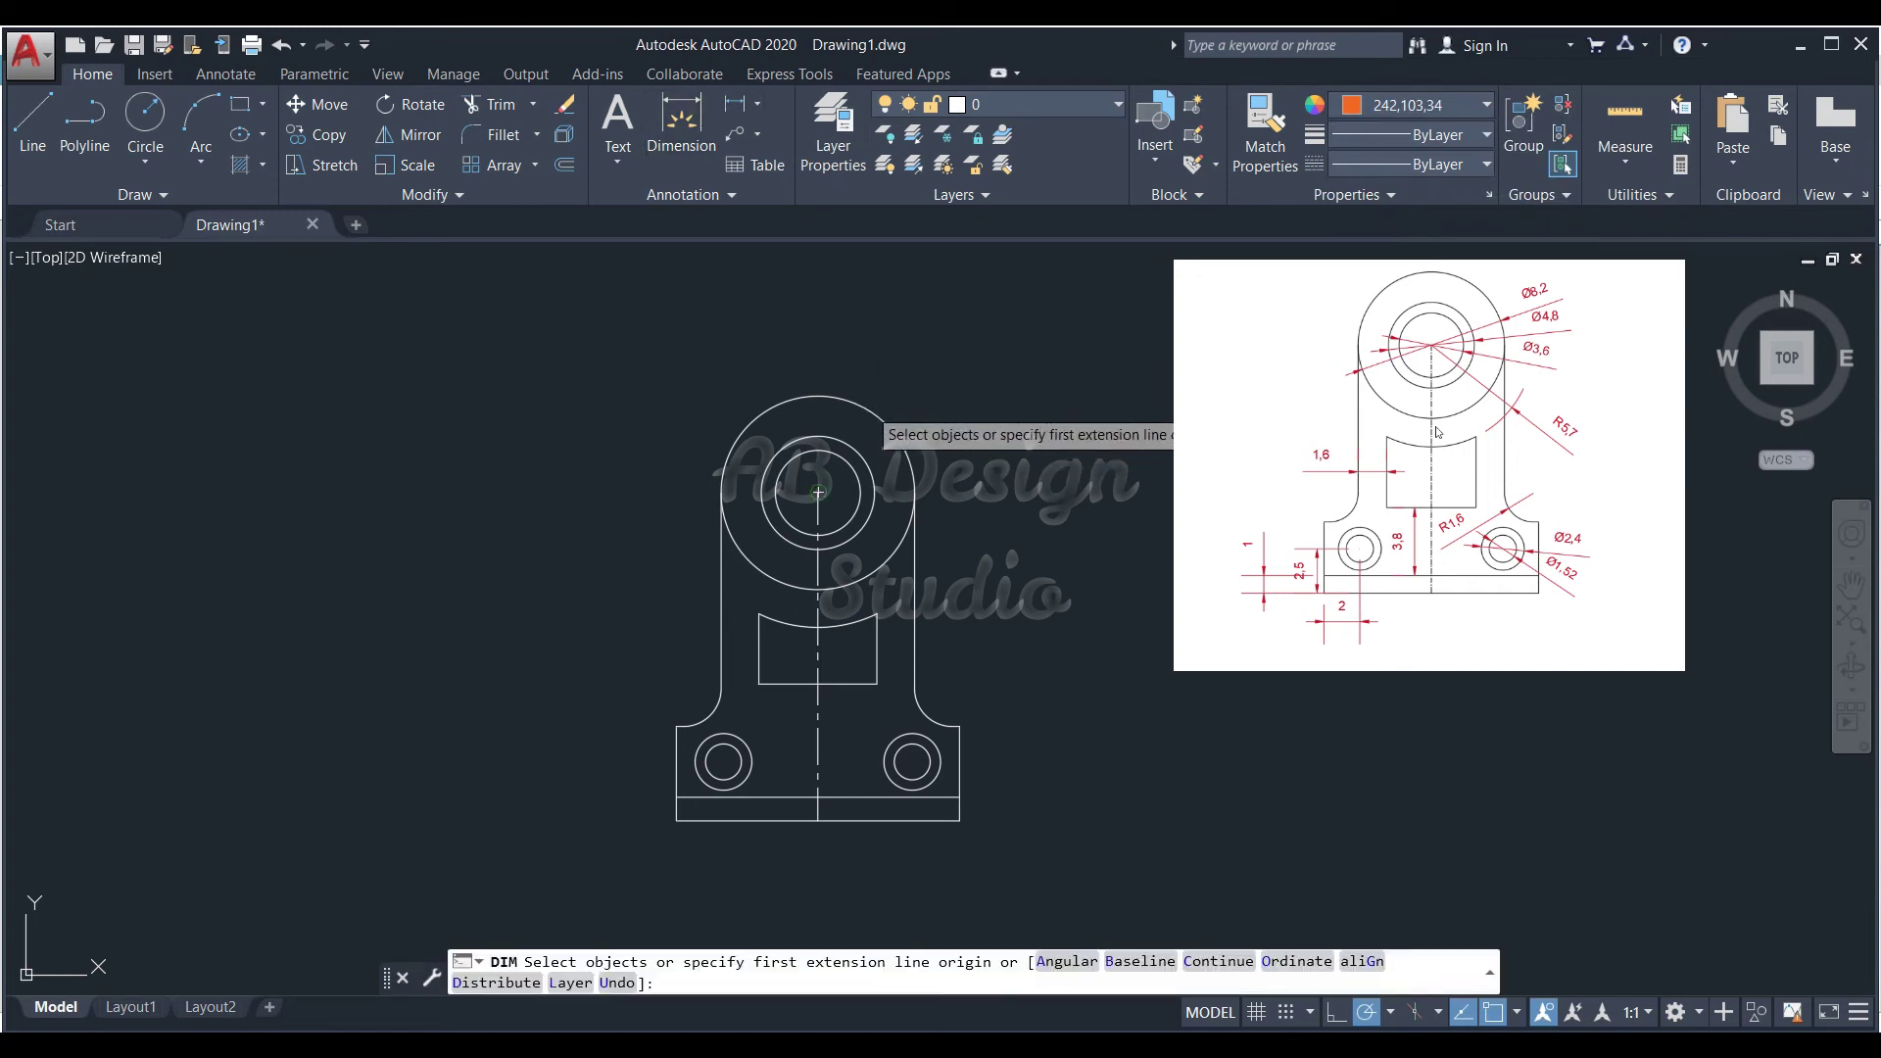
click(861, 402)
click(913, 374)
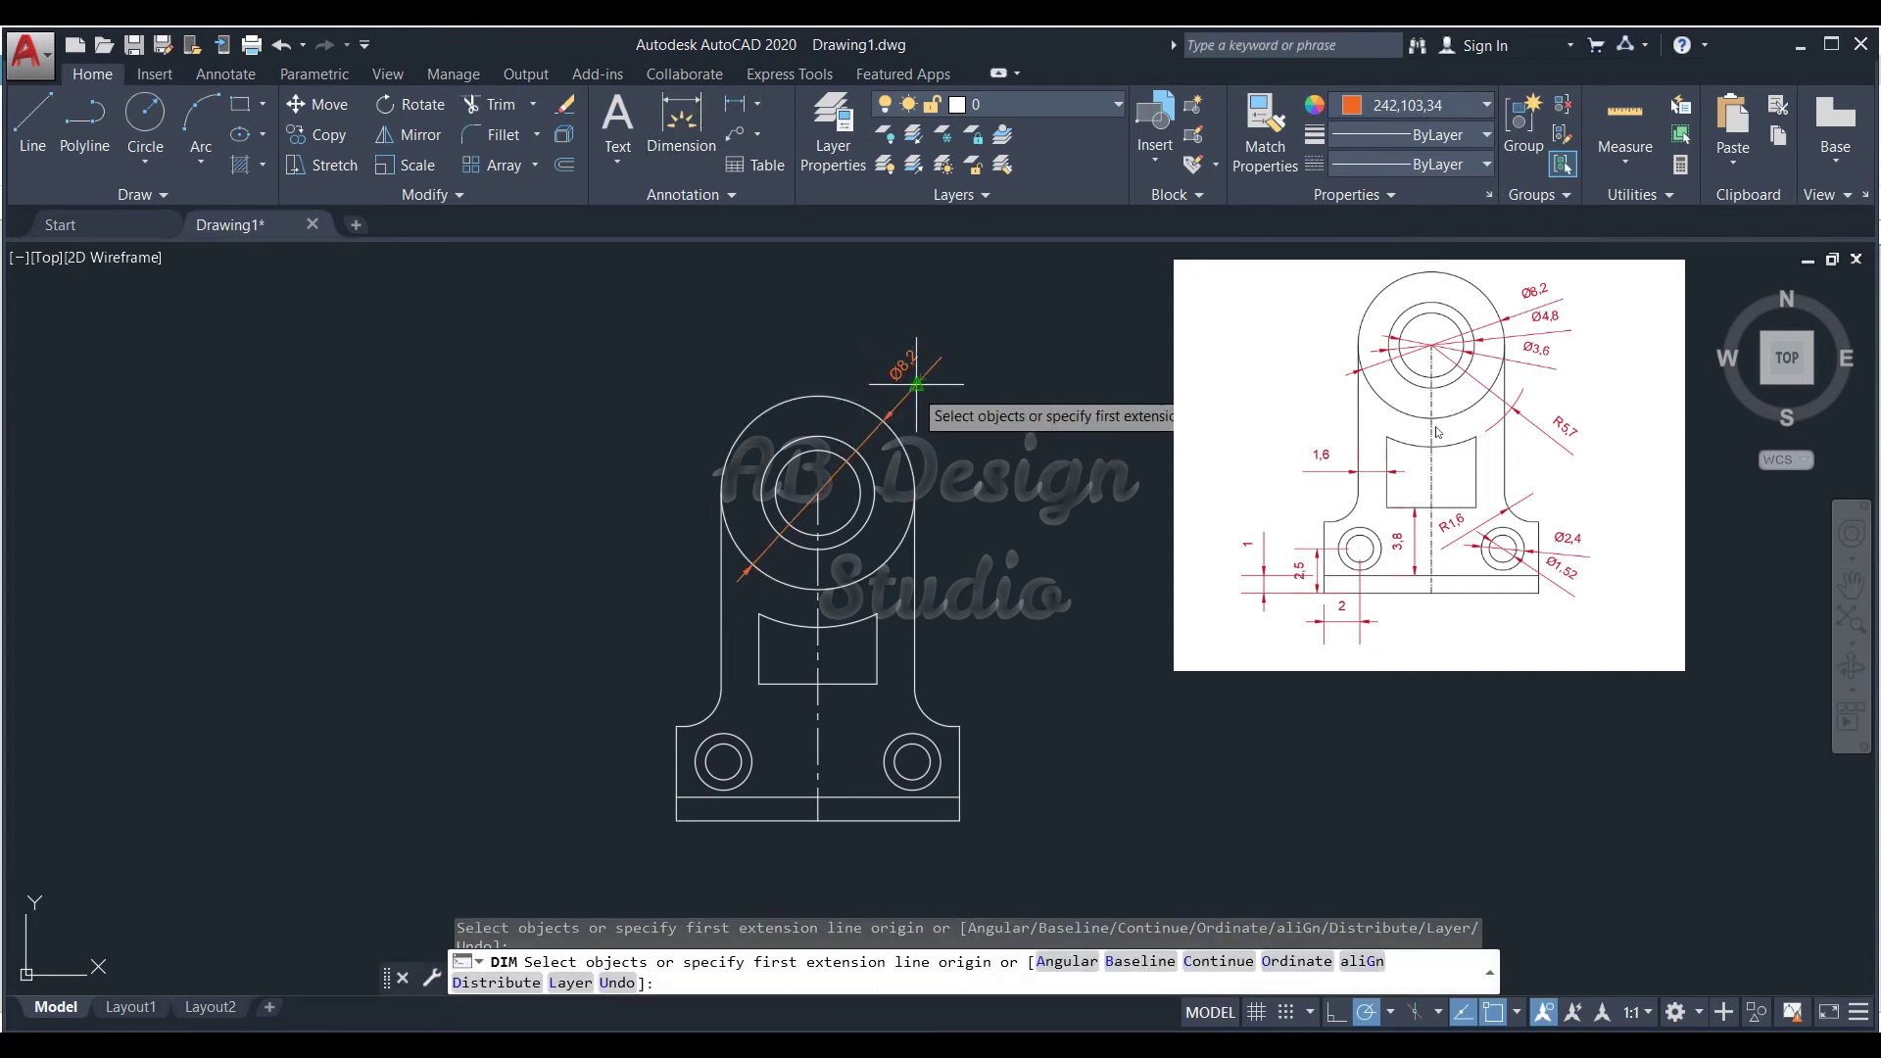
click(859, 458)
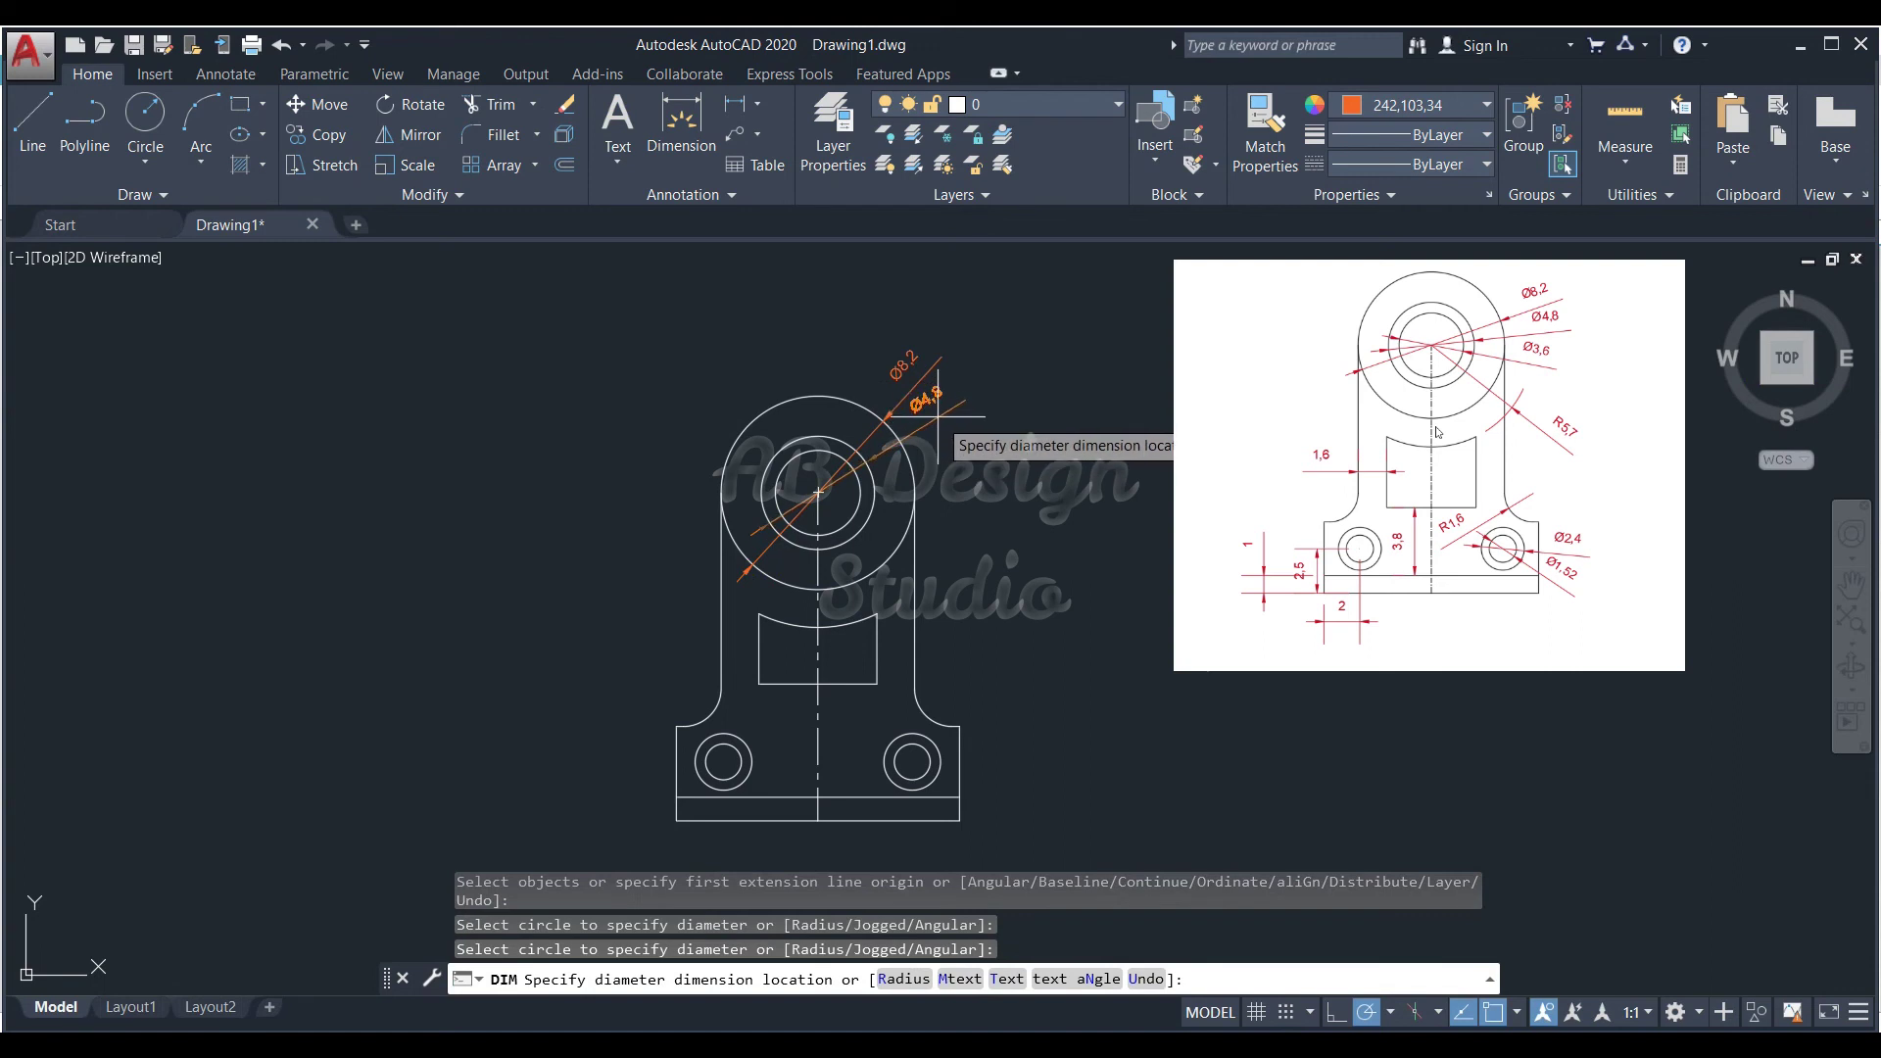
click(937, 415)
click(864, 509)
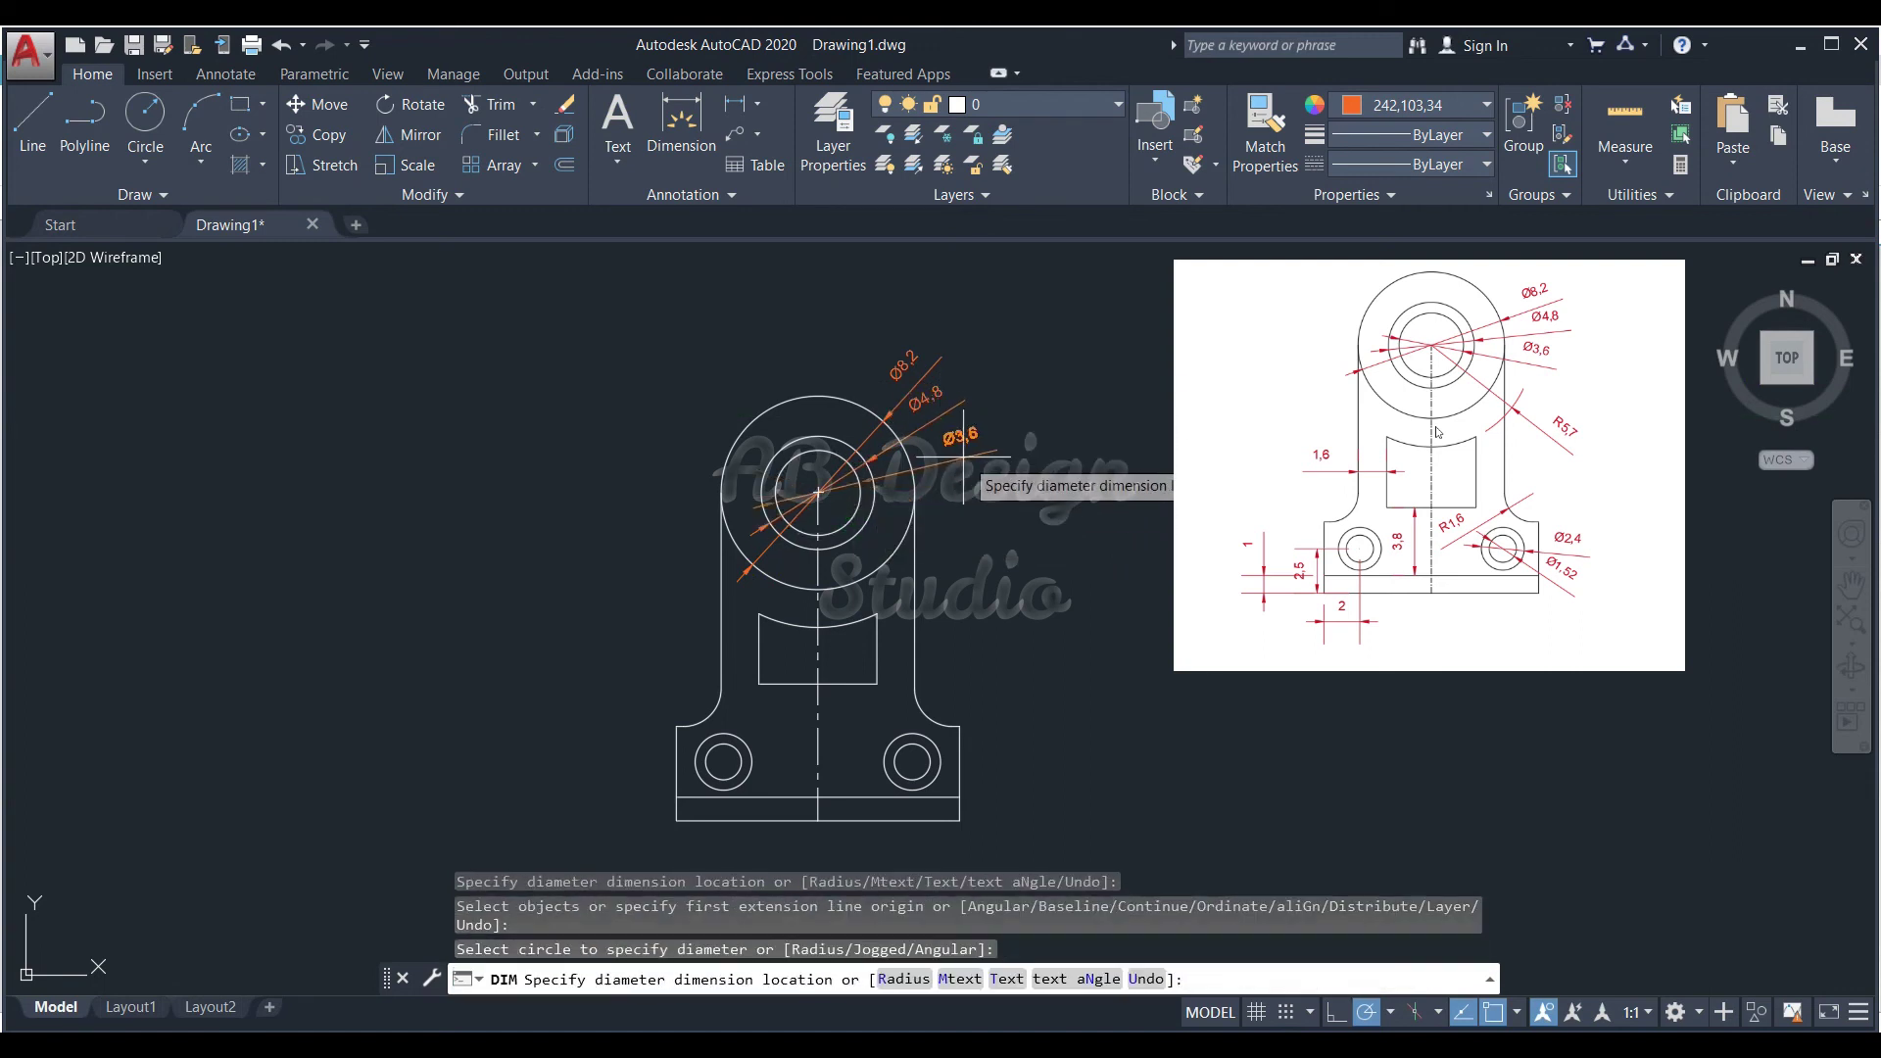
click(952, 455)
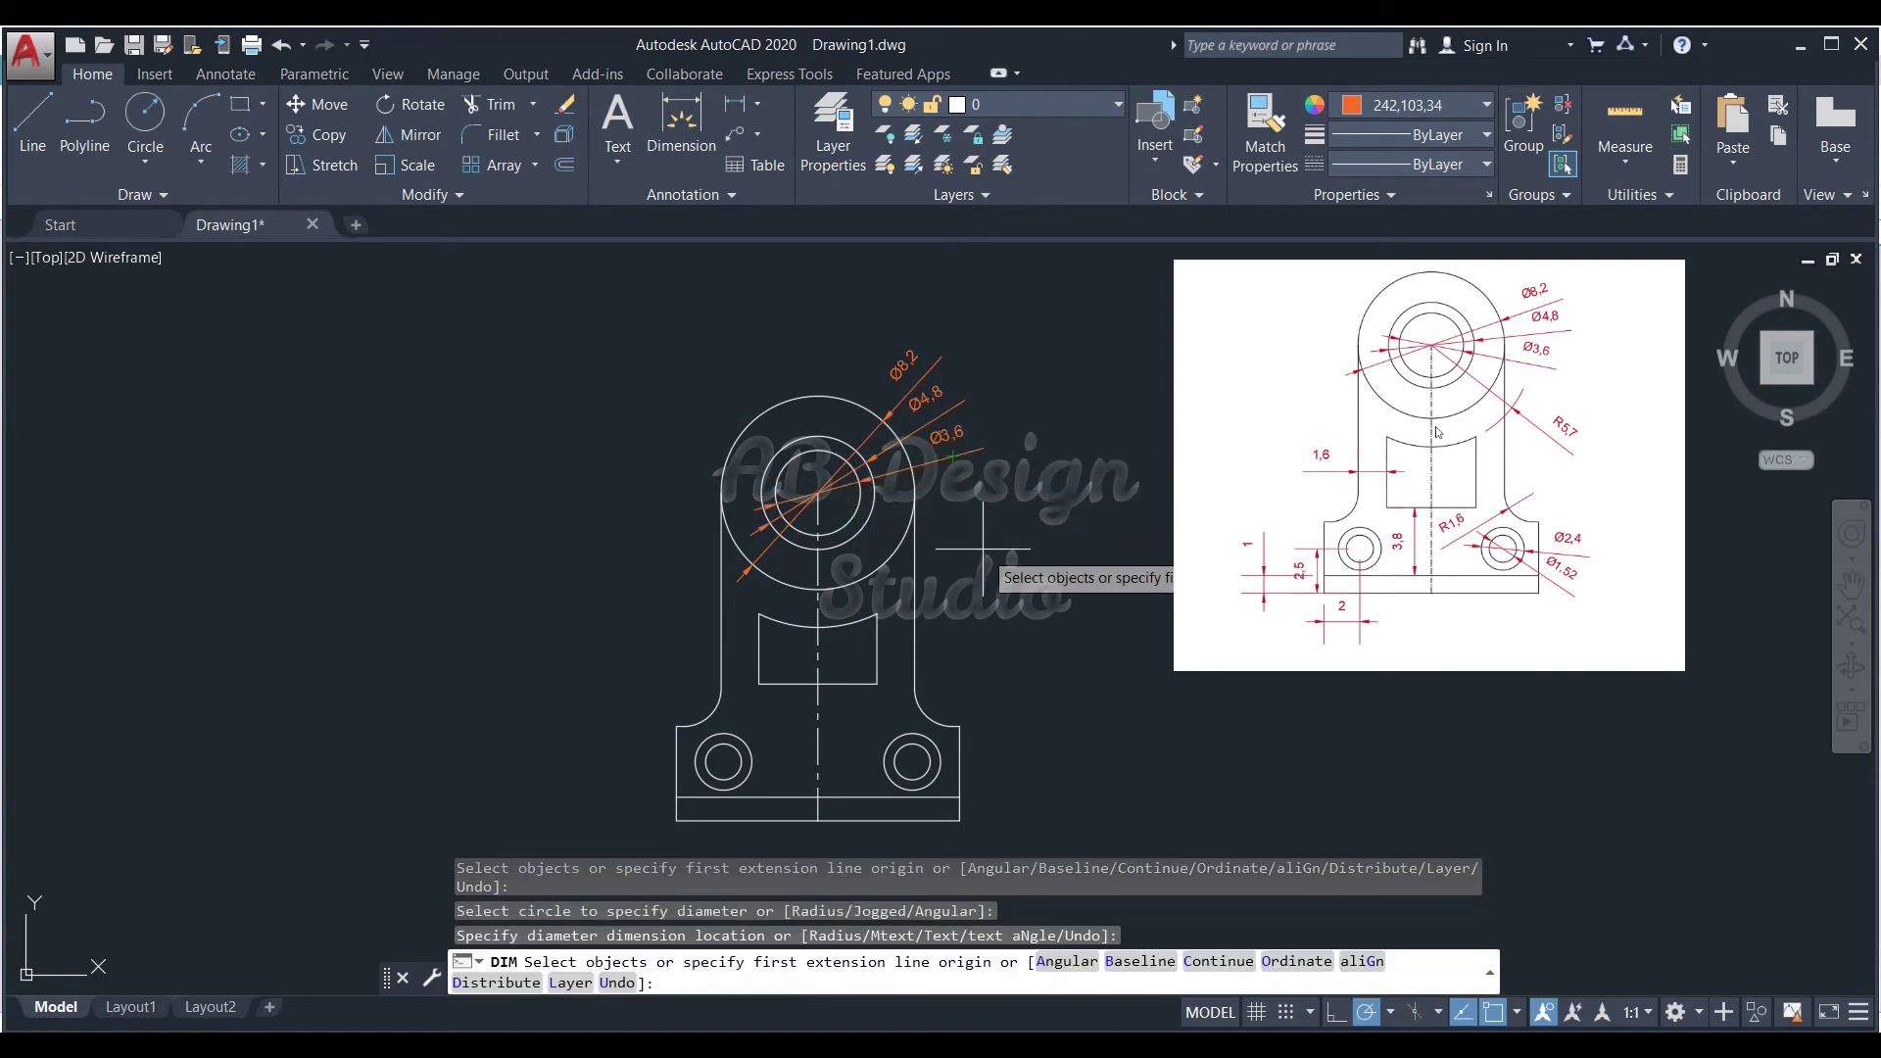
- Add R5,7 to the top arc, R1,6 to the left fillet, and Ø2,4 and Ø1,52 to the lower-left hole
click(851, 615)
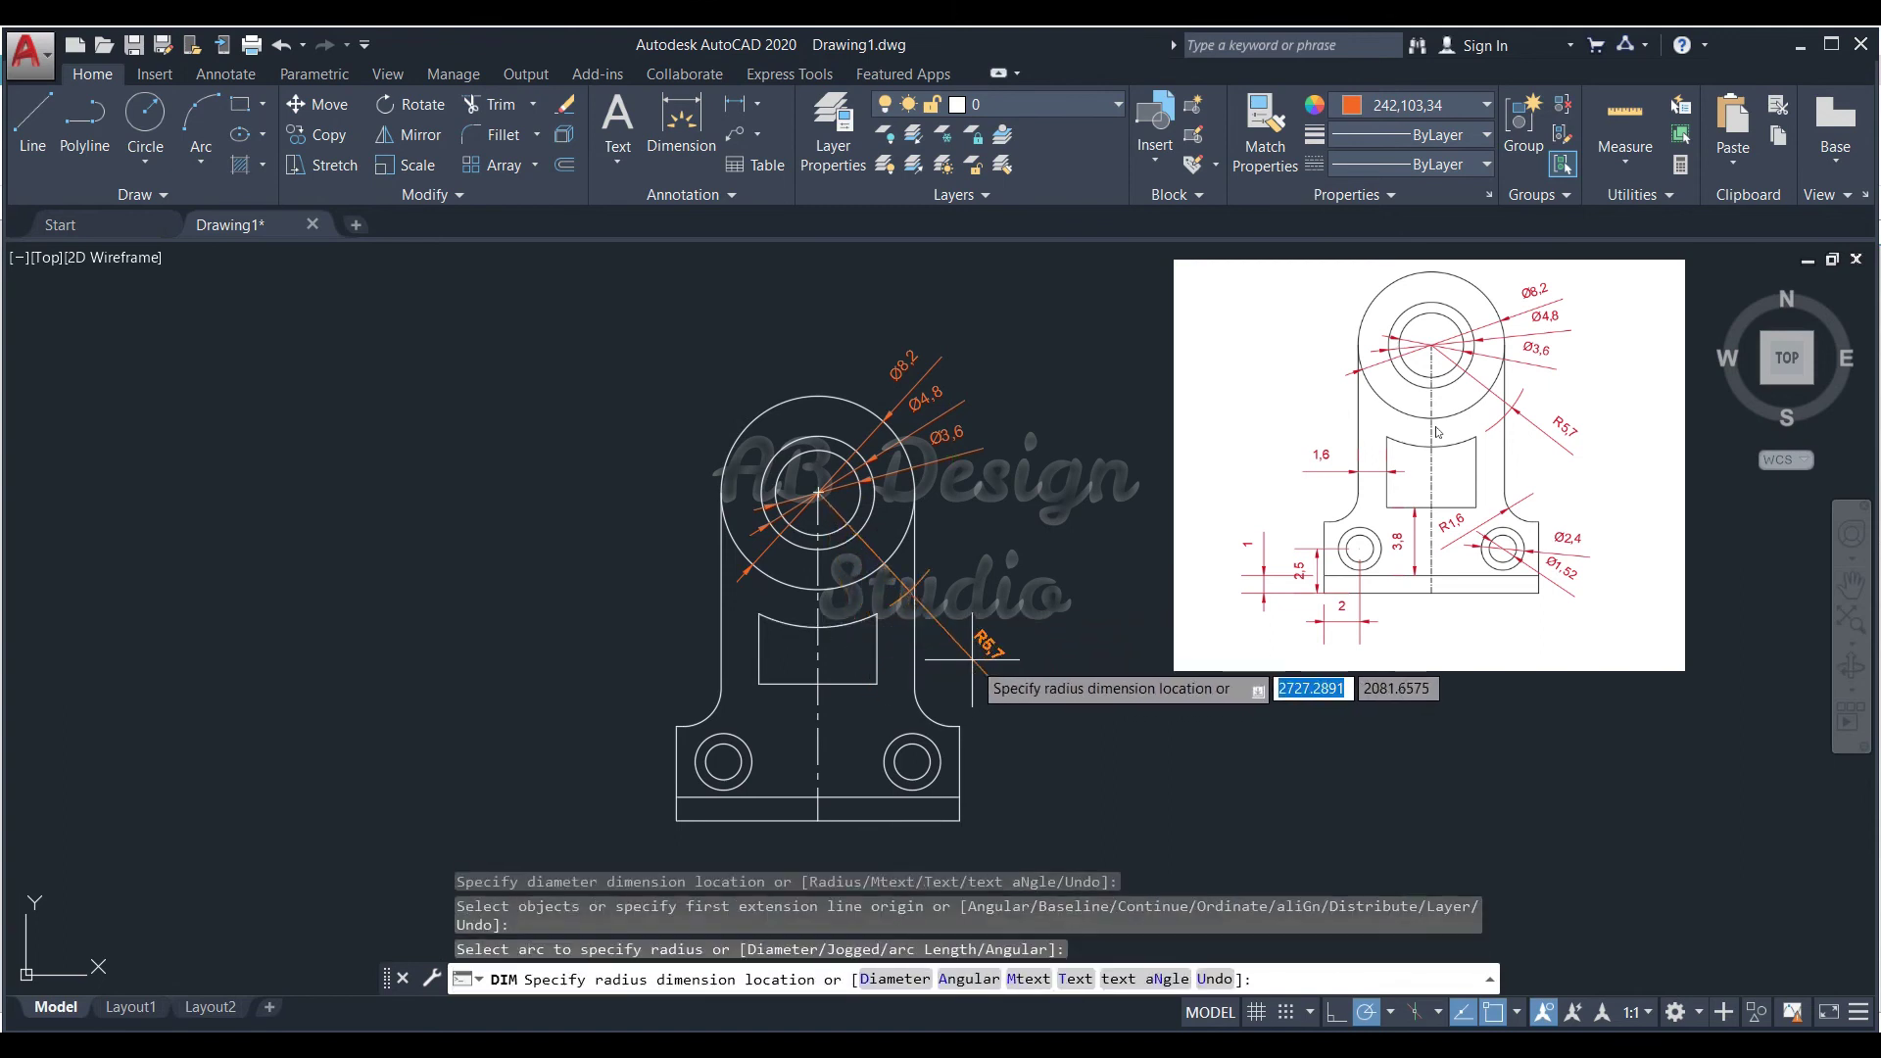
click(955, 656)
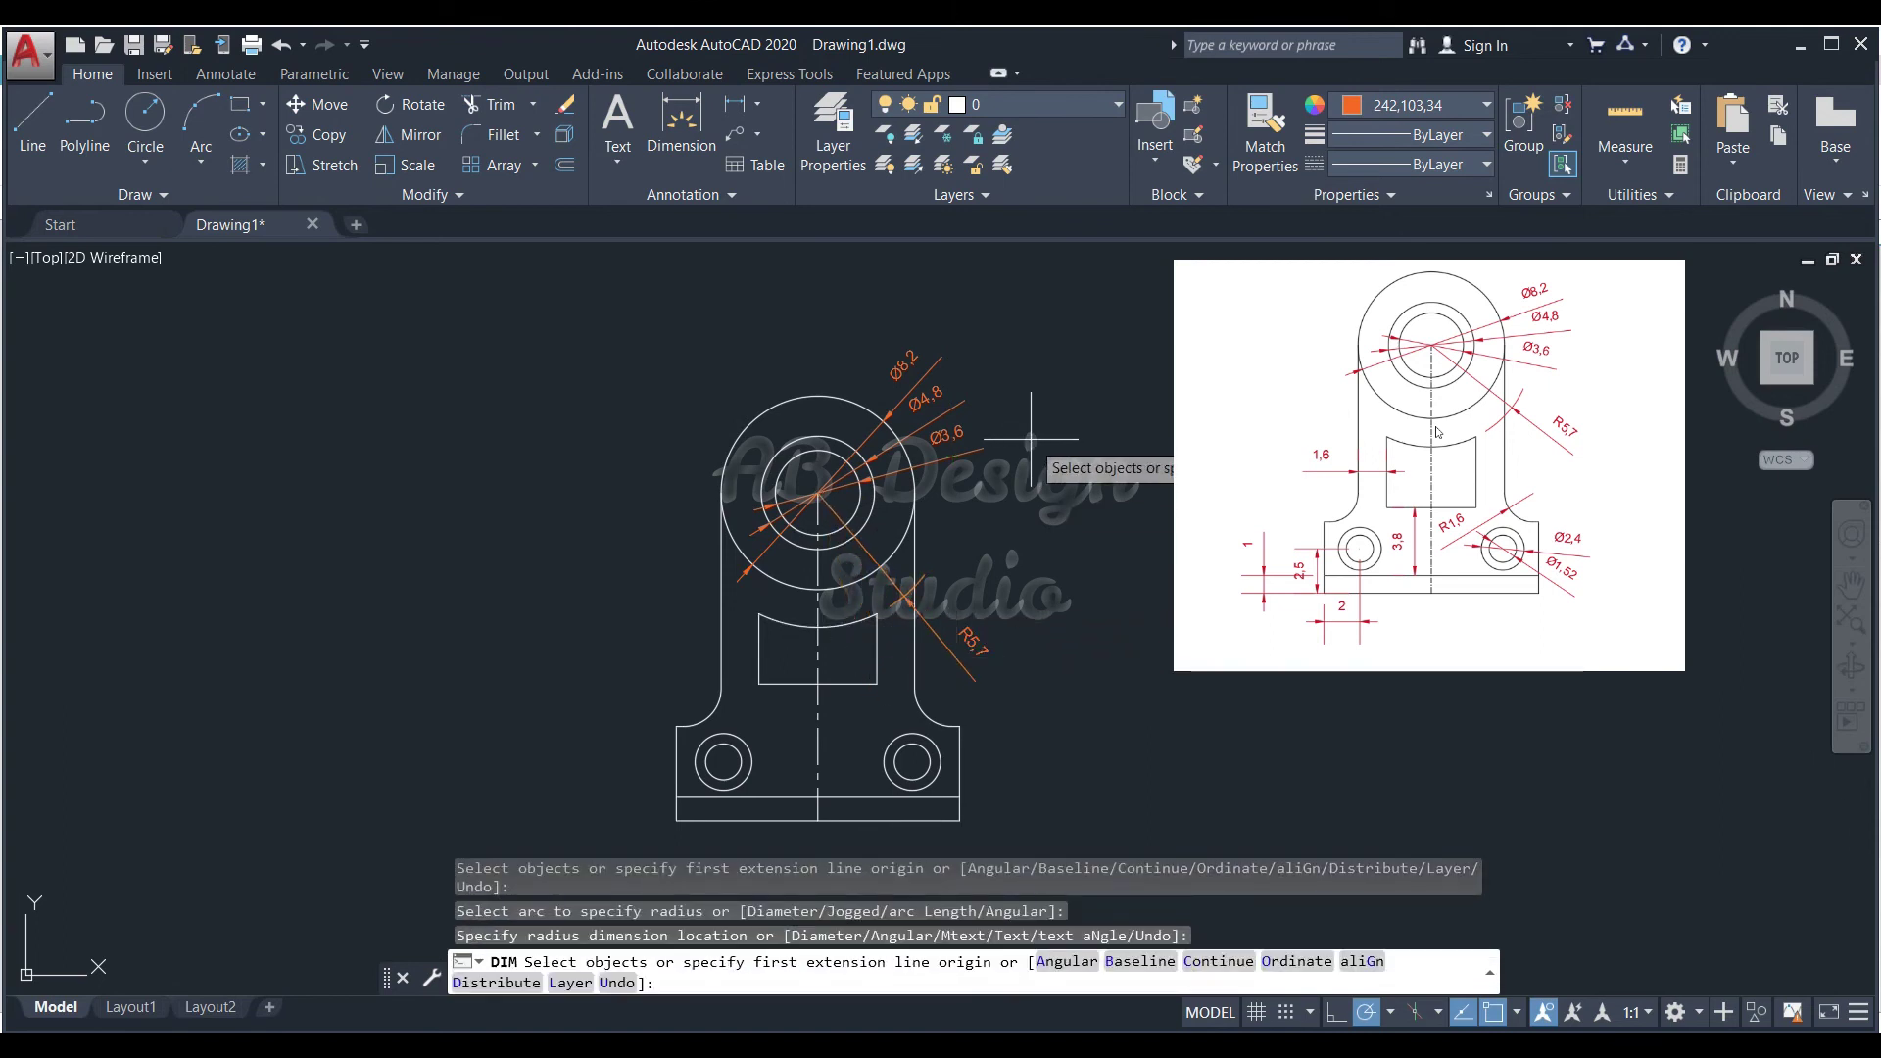
scroll(725, 713, up, 3)
click(686, 717)
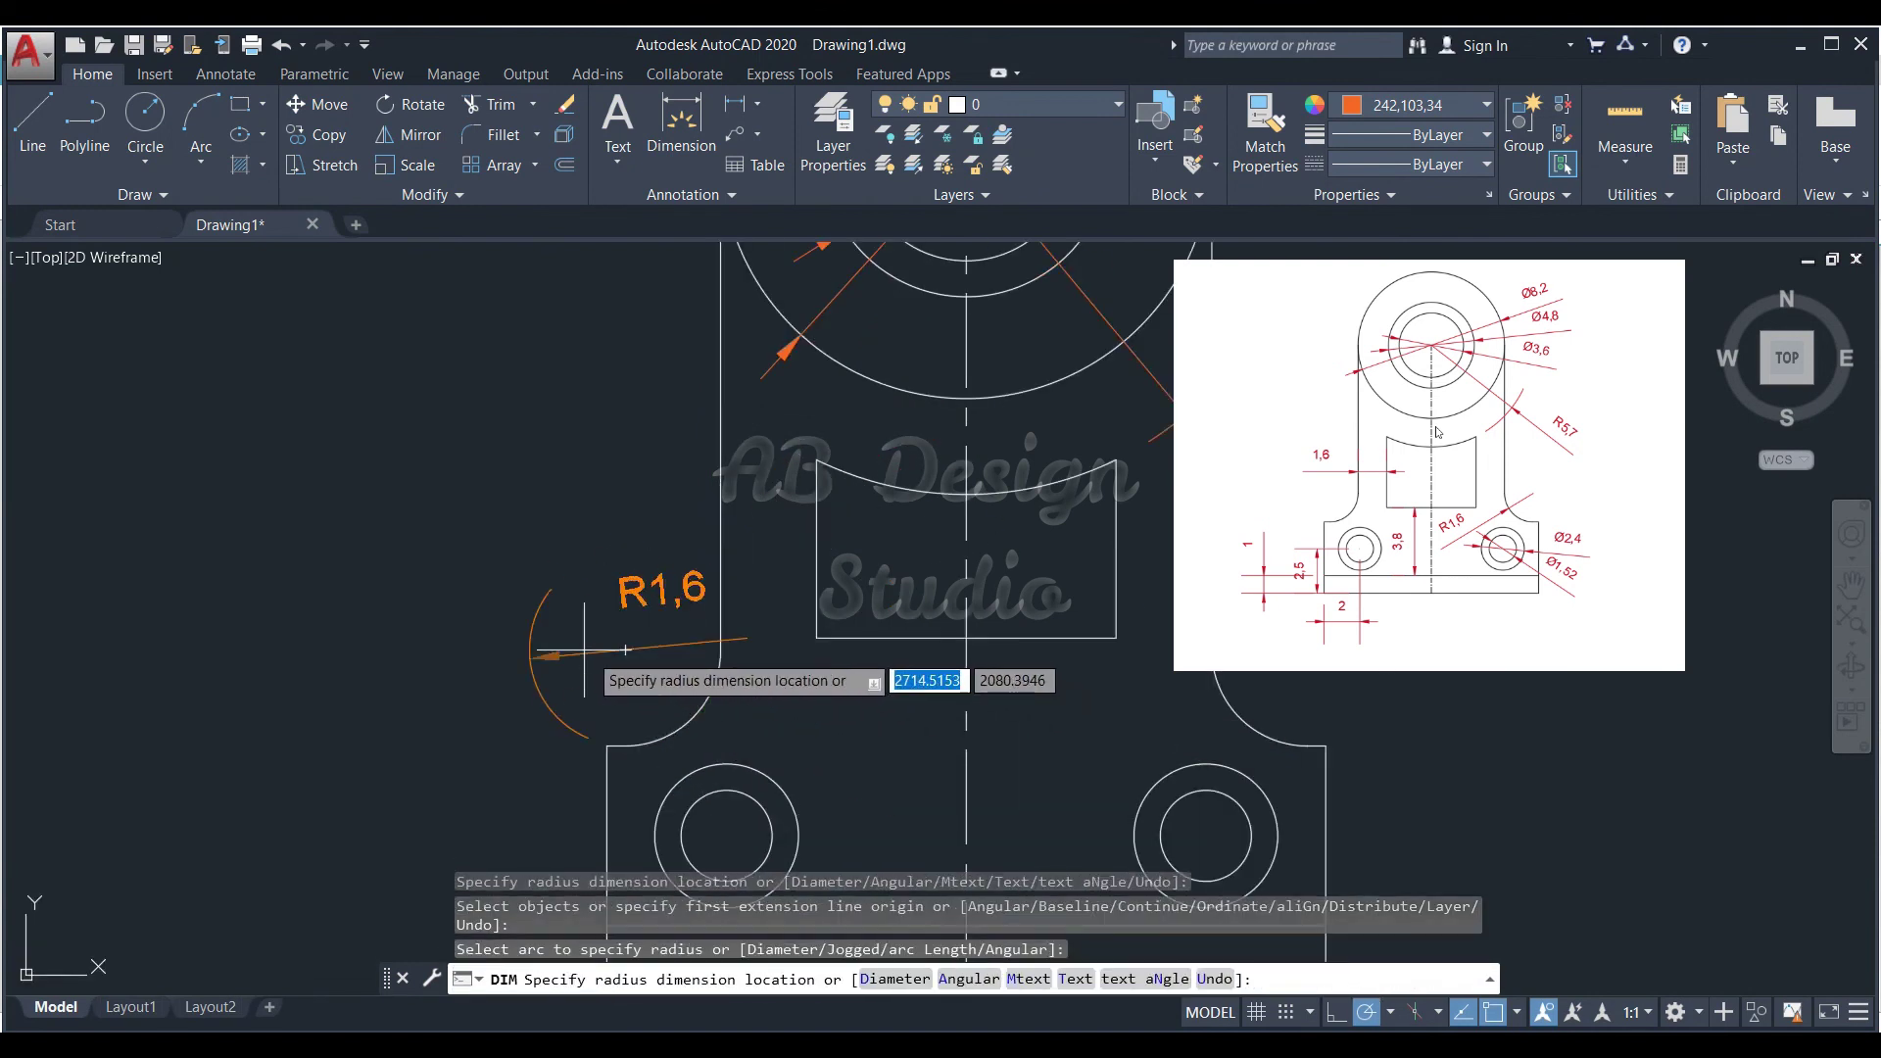
click(521, 632)
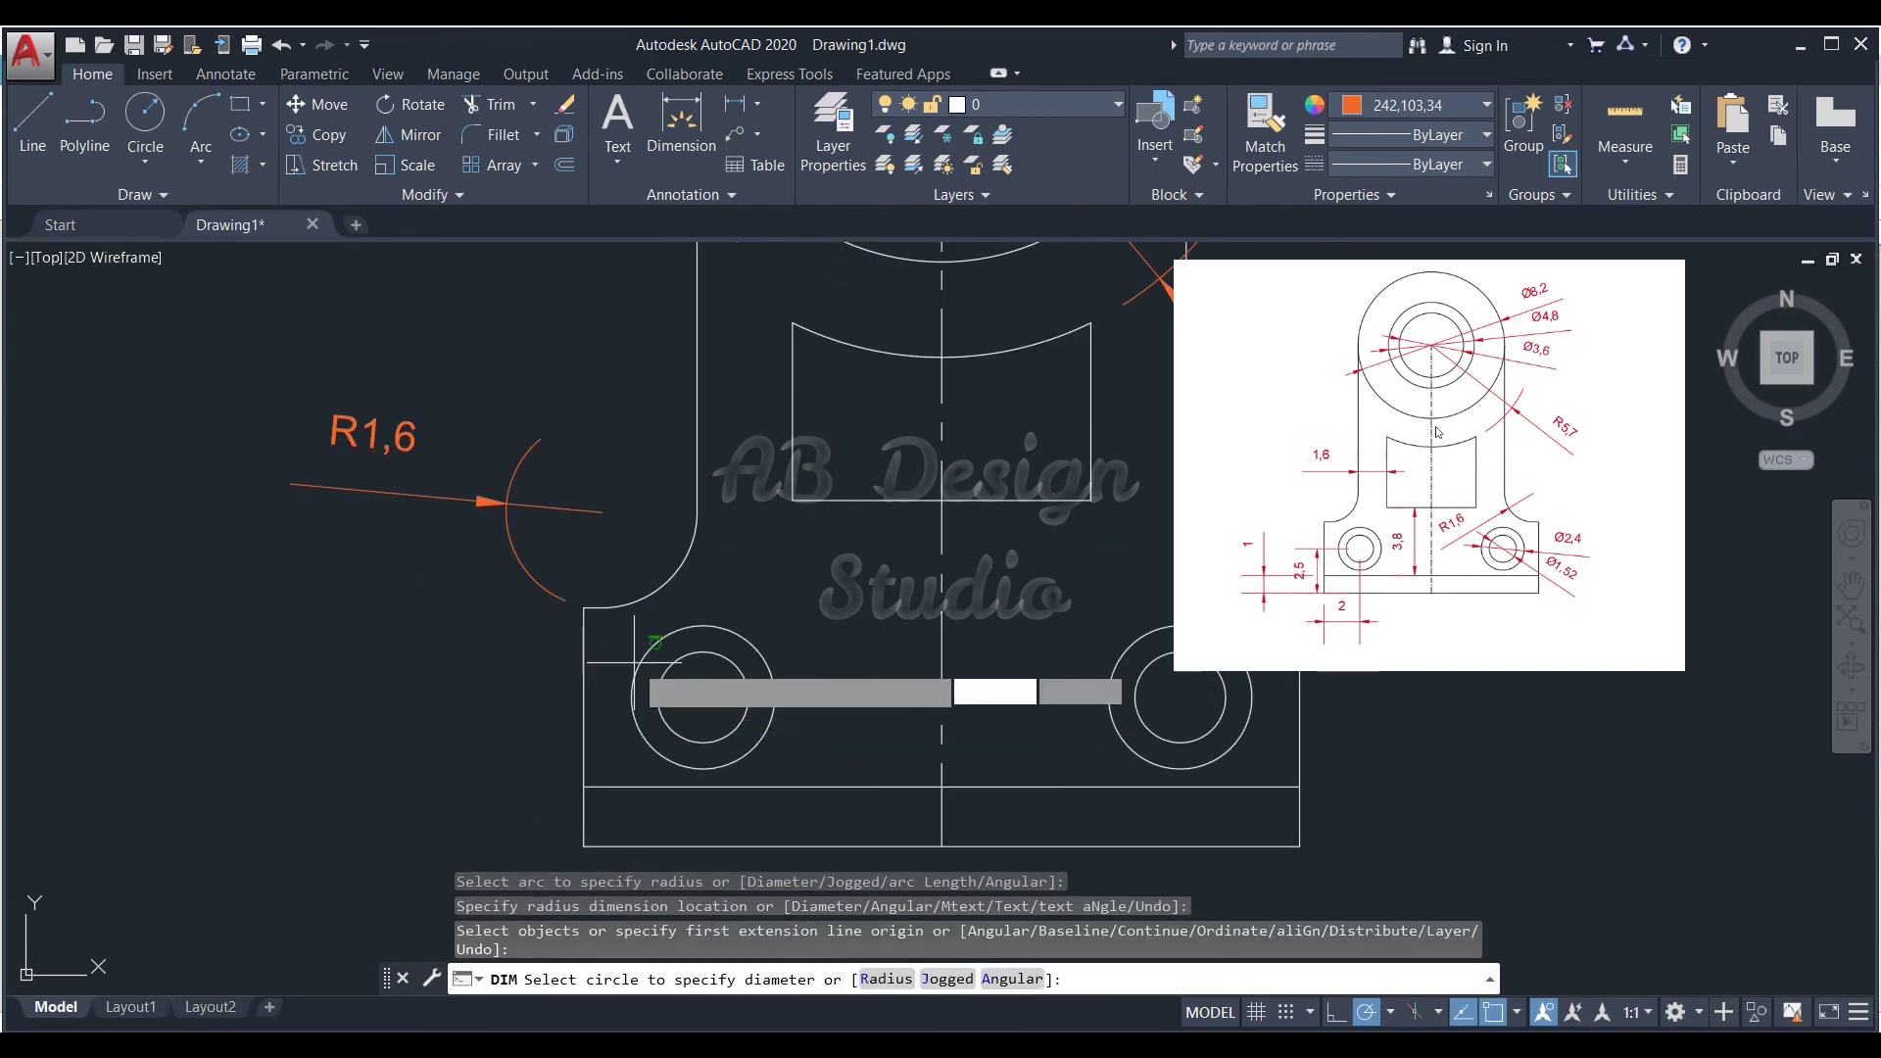
click(654, 642)
click(346, 632)
click(662, 723)
click(253, 766)
scroll(667, 519, down, 2)
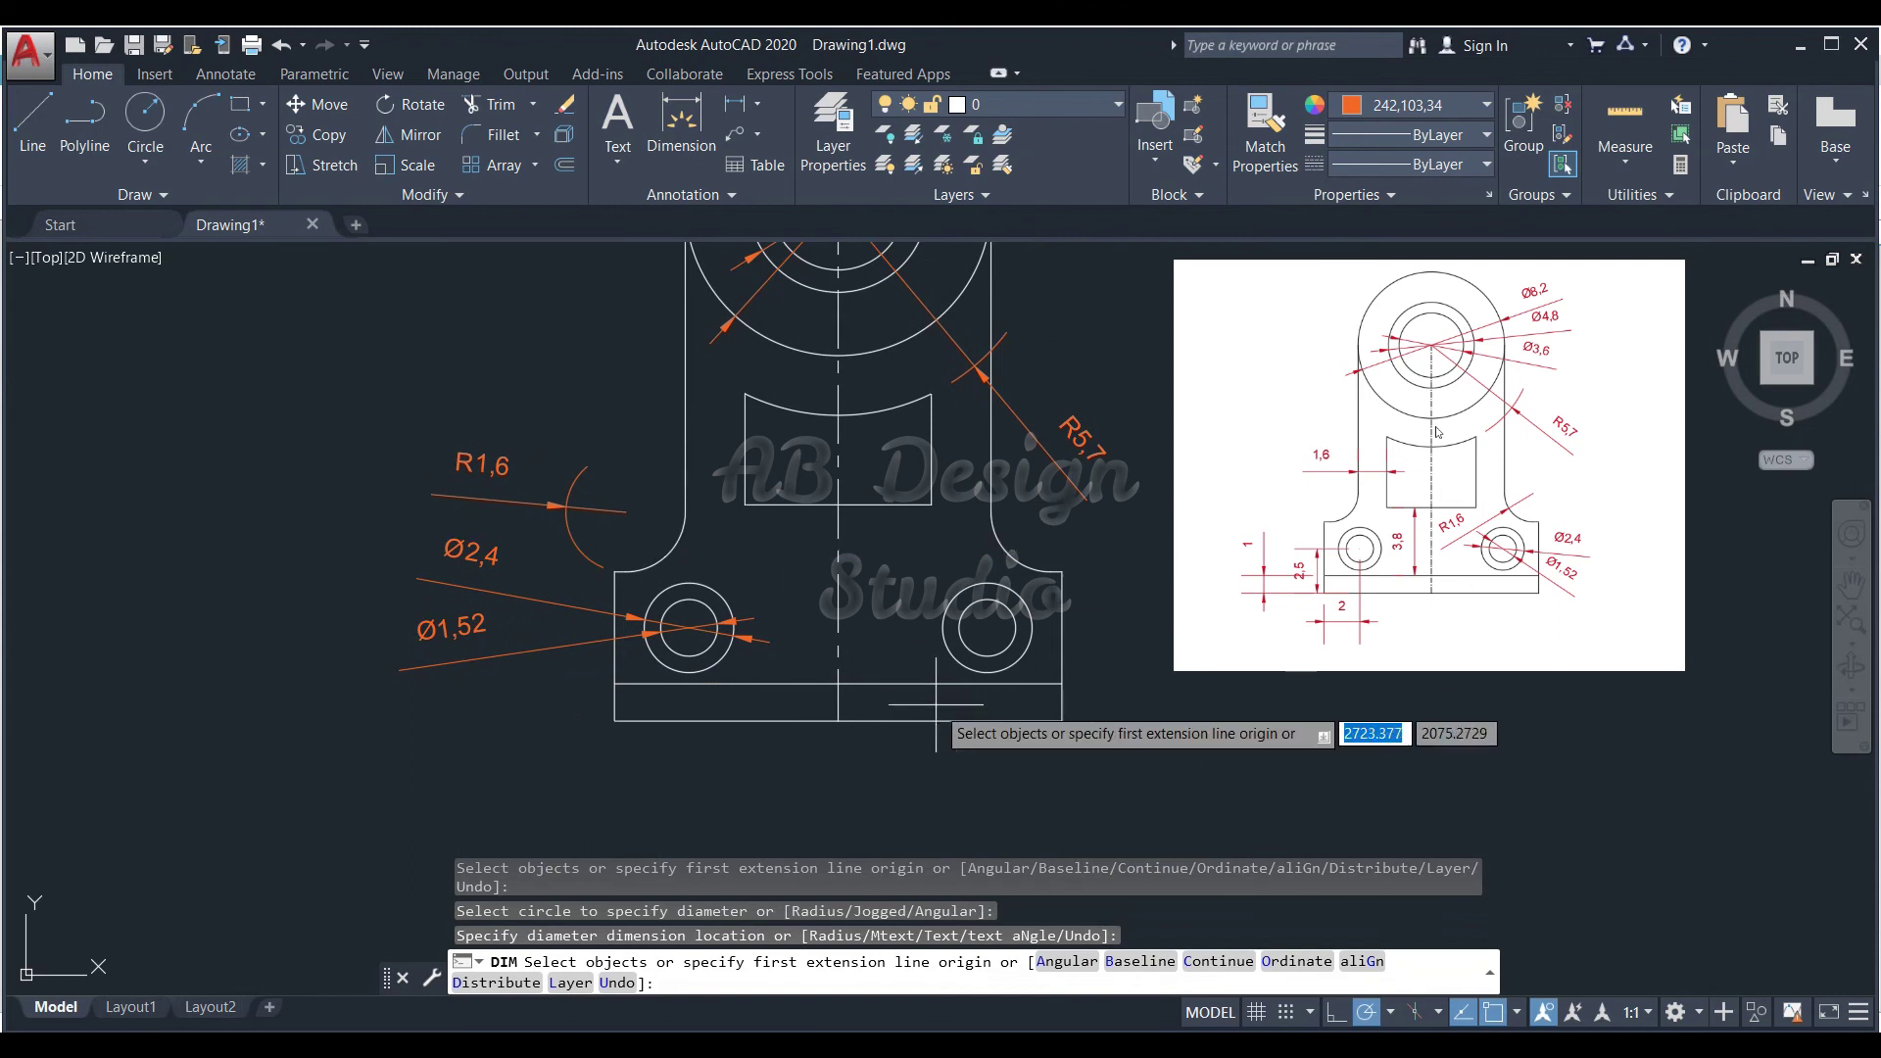
- Dimension the base width 12 and the vertical 1 at its right end
click(1062, 720)
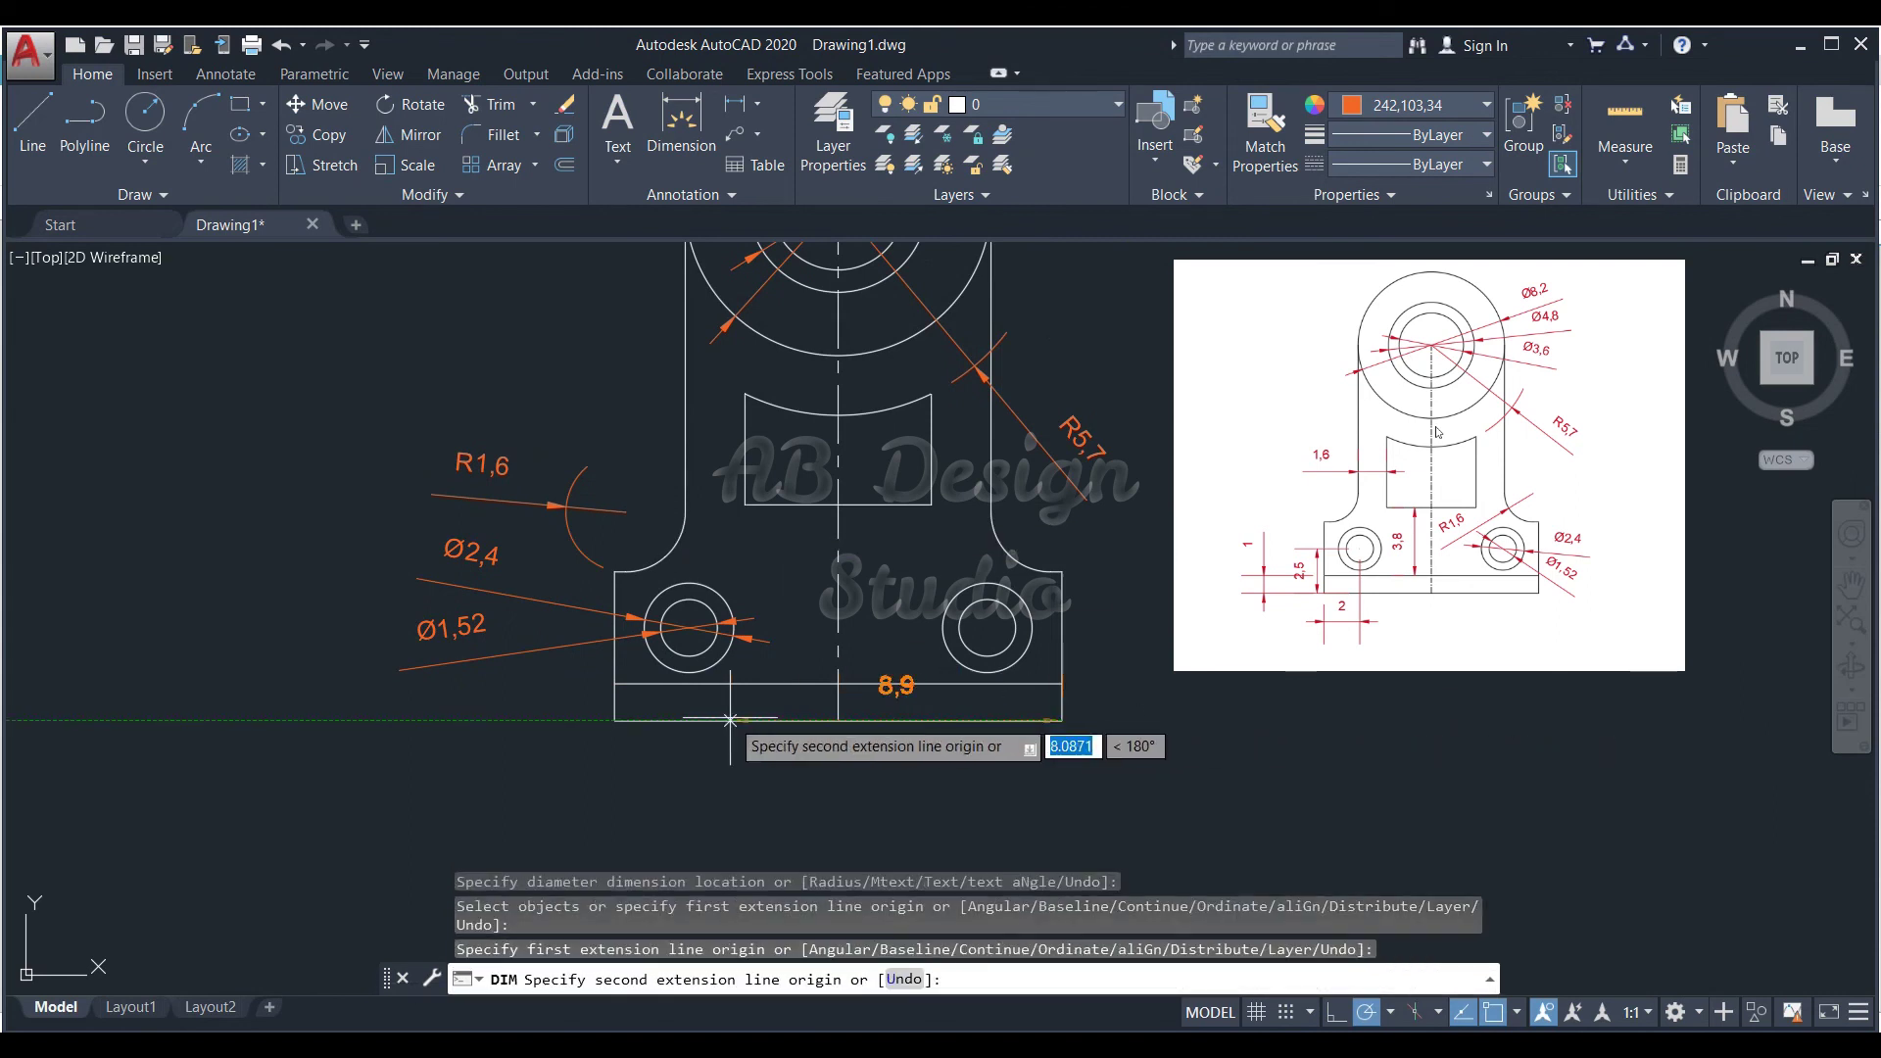
click(614, 720)
click(725, 793)
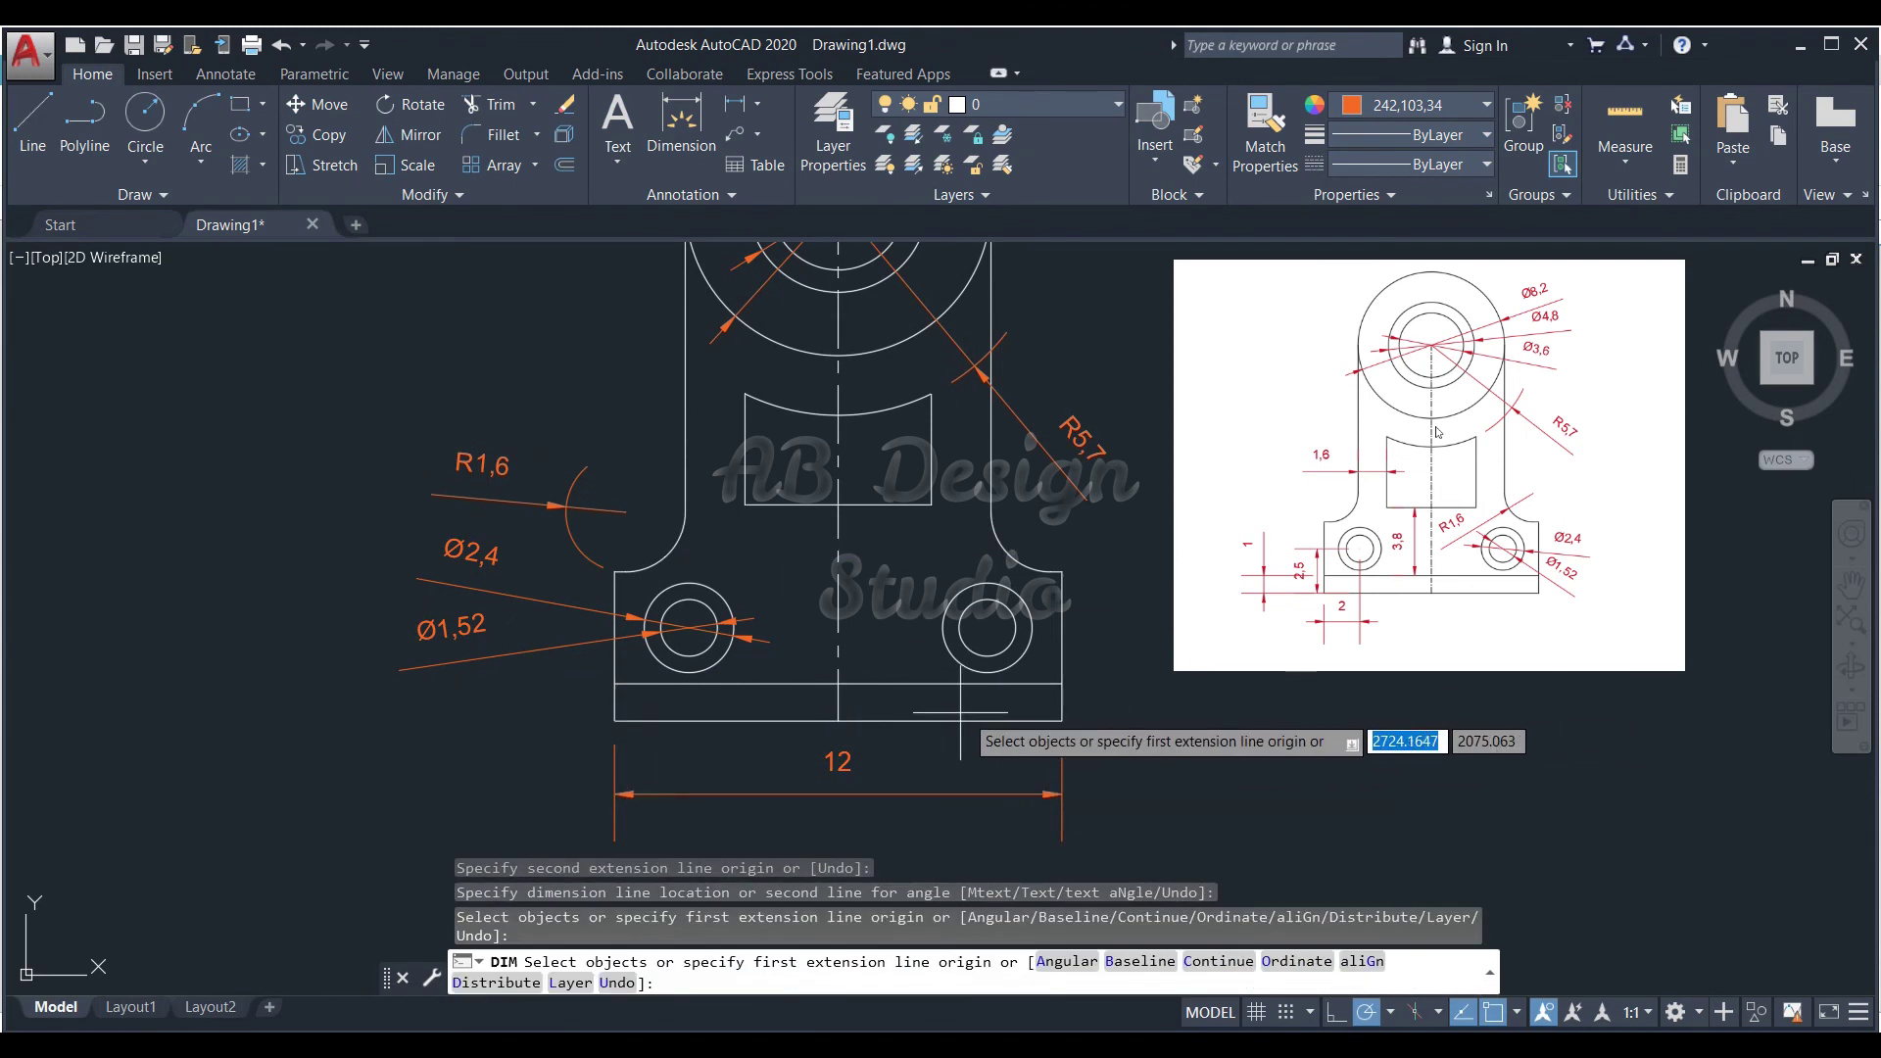
key(Return)
click(1062, 721)
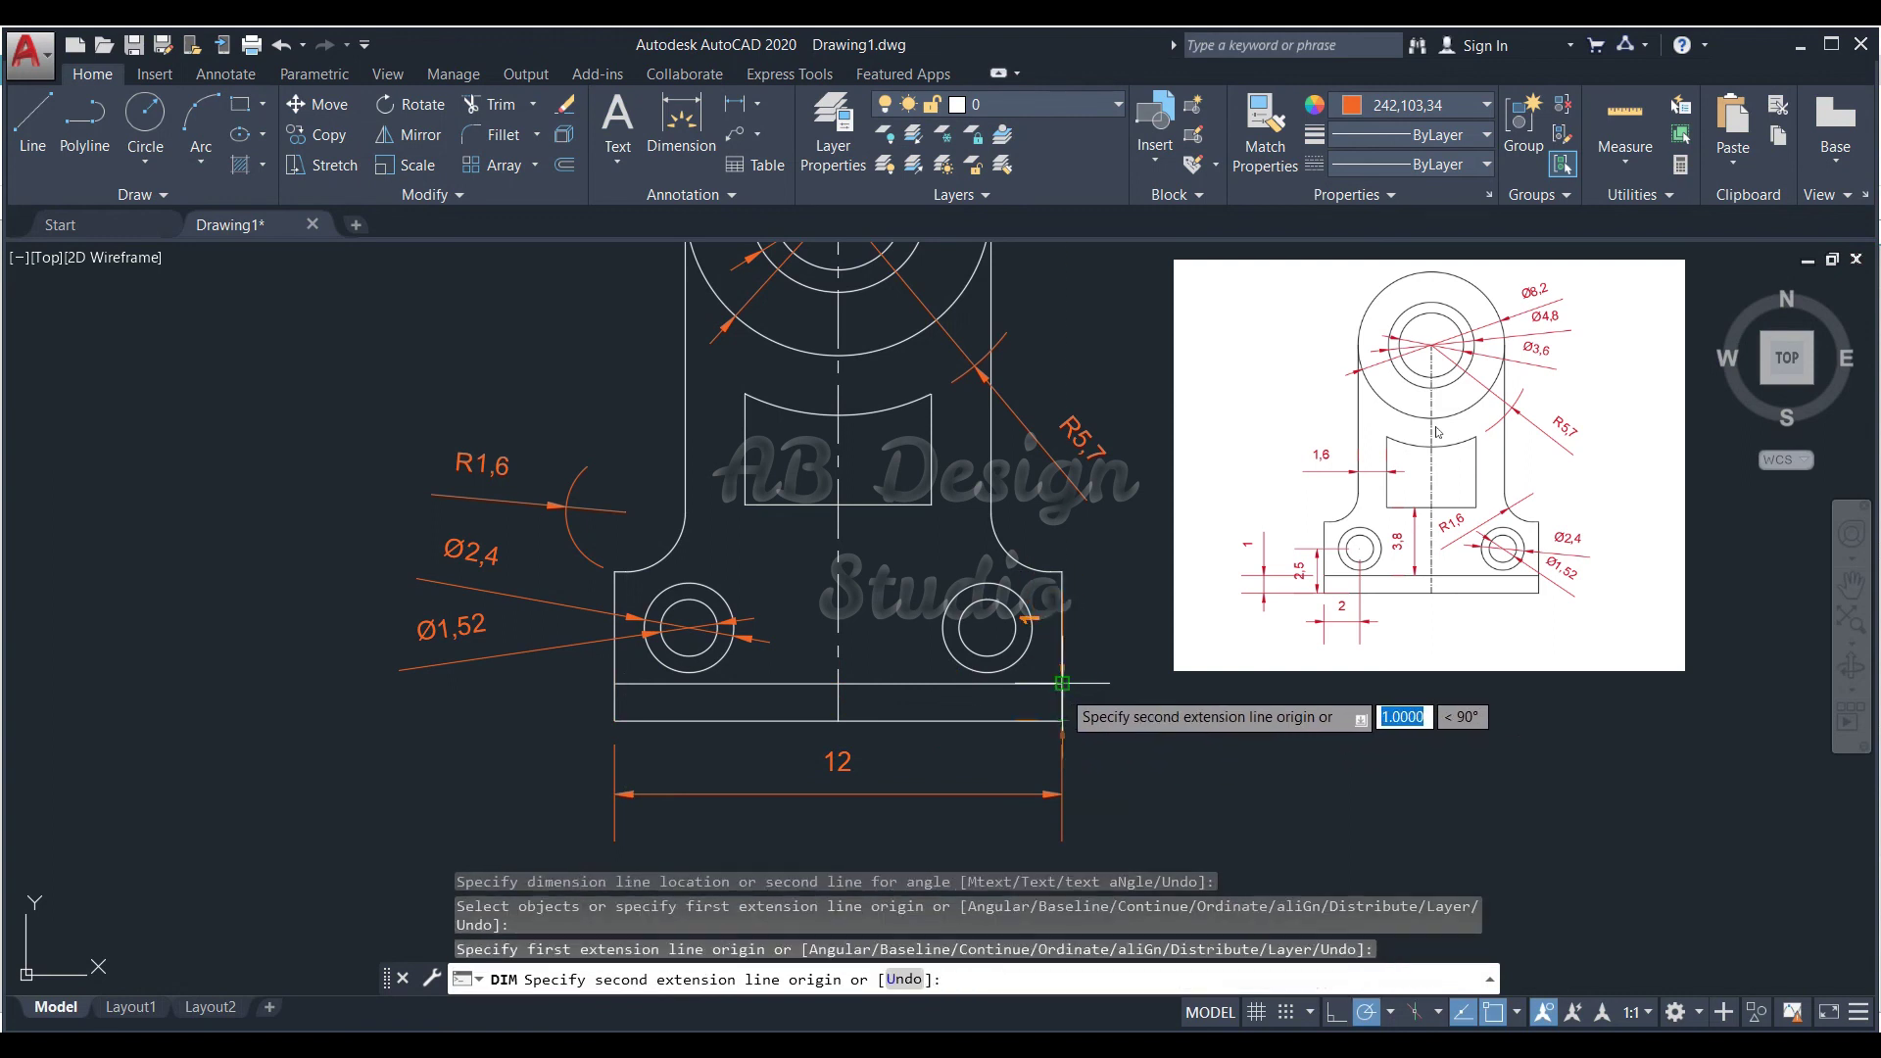
click(1062, 683)
click(1122, 696)
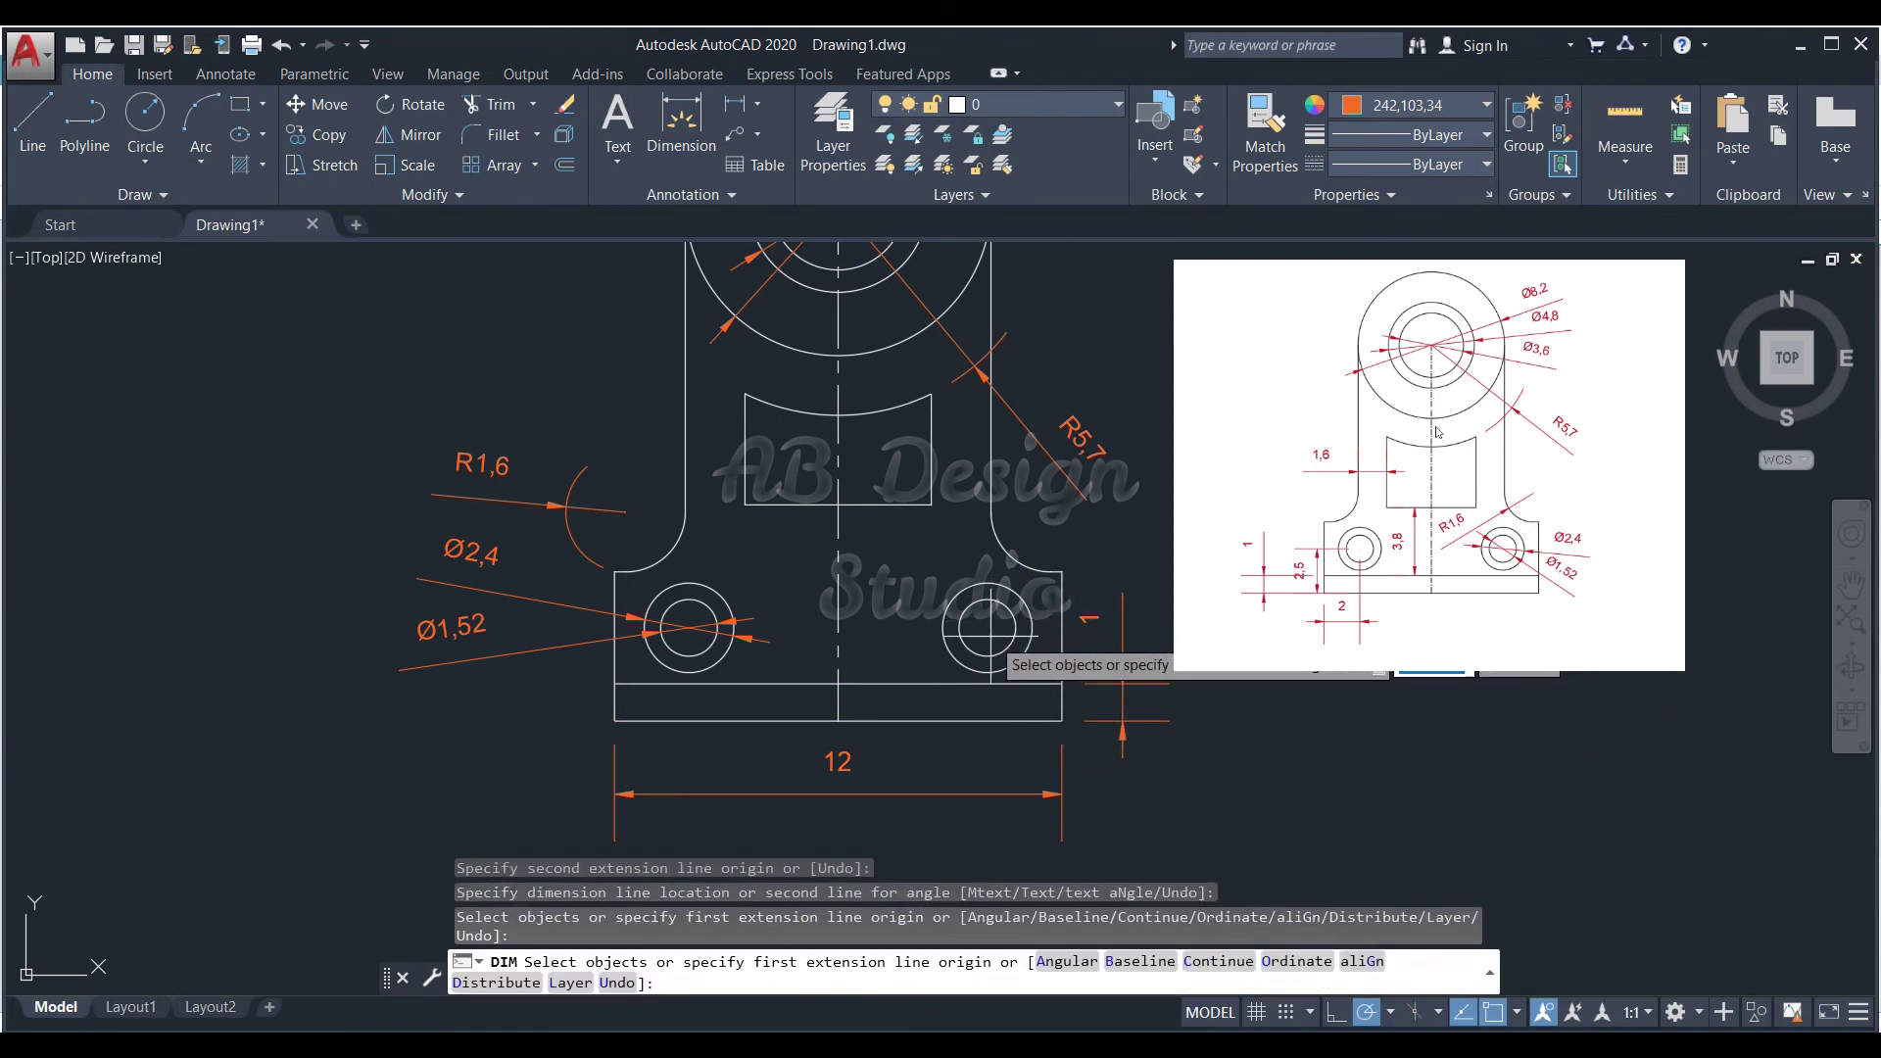
- Add the 2,5 vertical hole height and the horizontal 2 hole offset dimensions
click(988, 629)
click(989, 720)
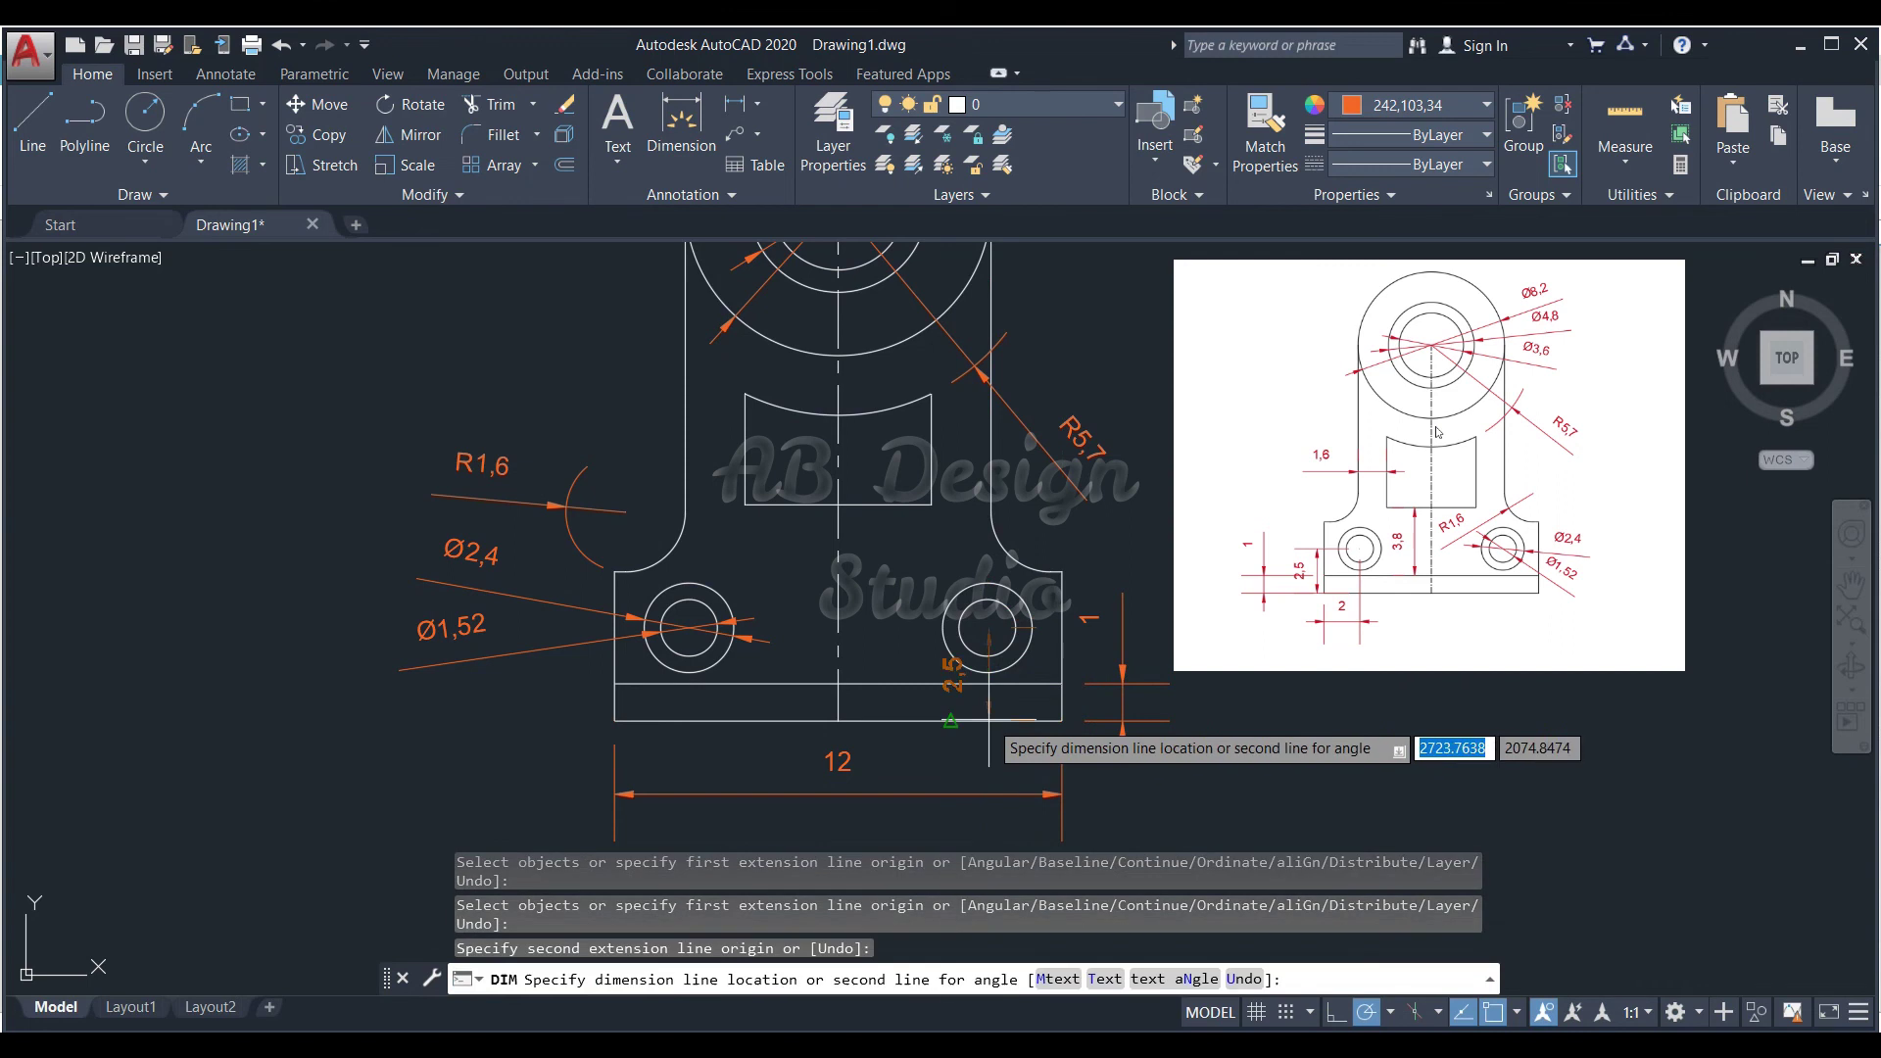
click(1235, 712)
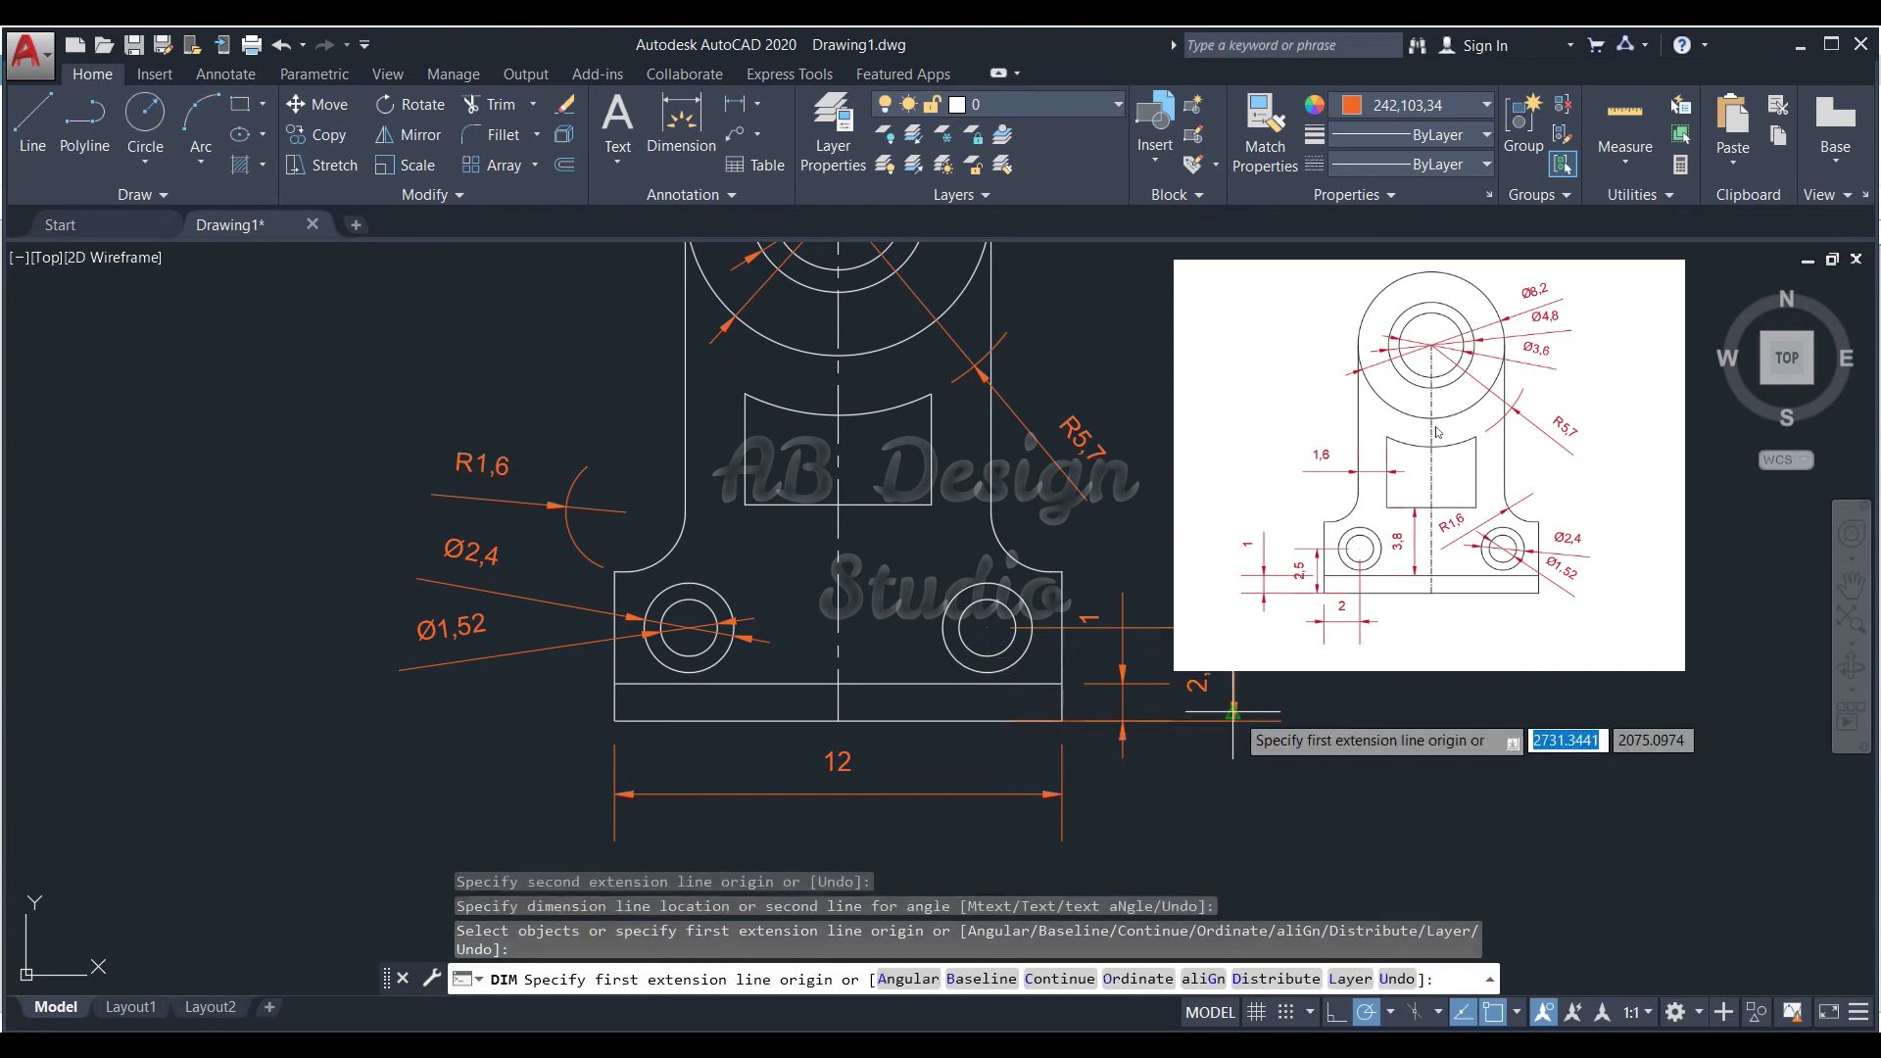
click(988, 629)
click(1062, 682)
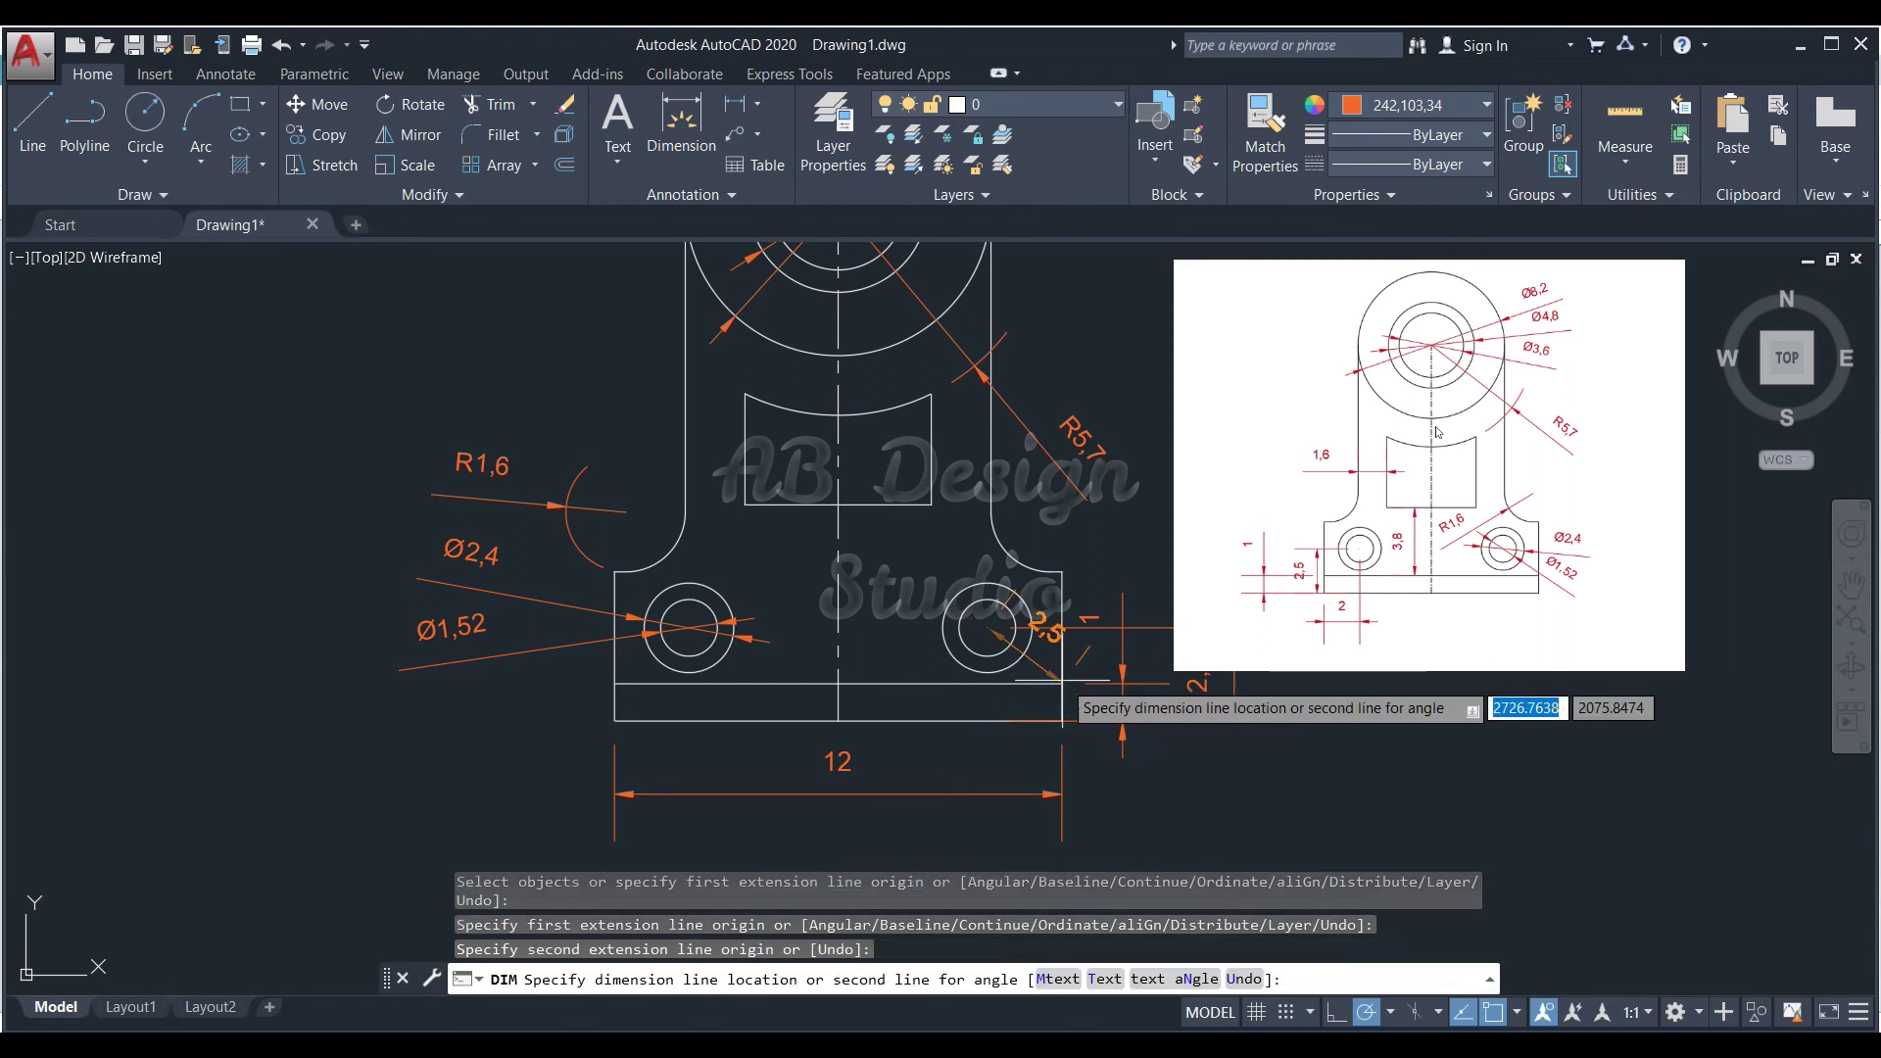
click(1088, 779)
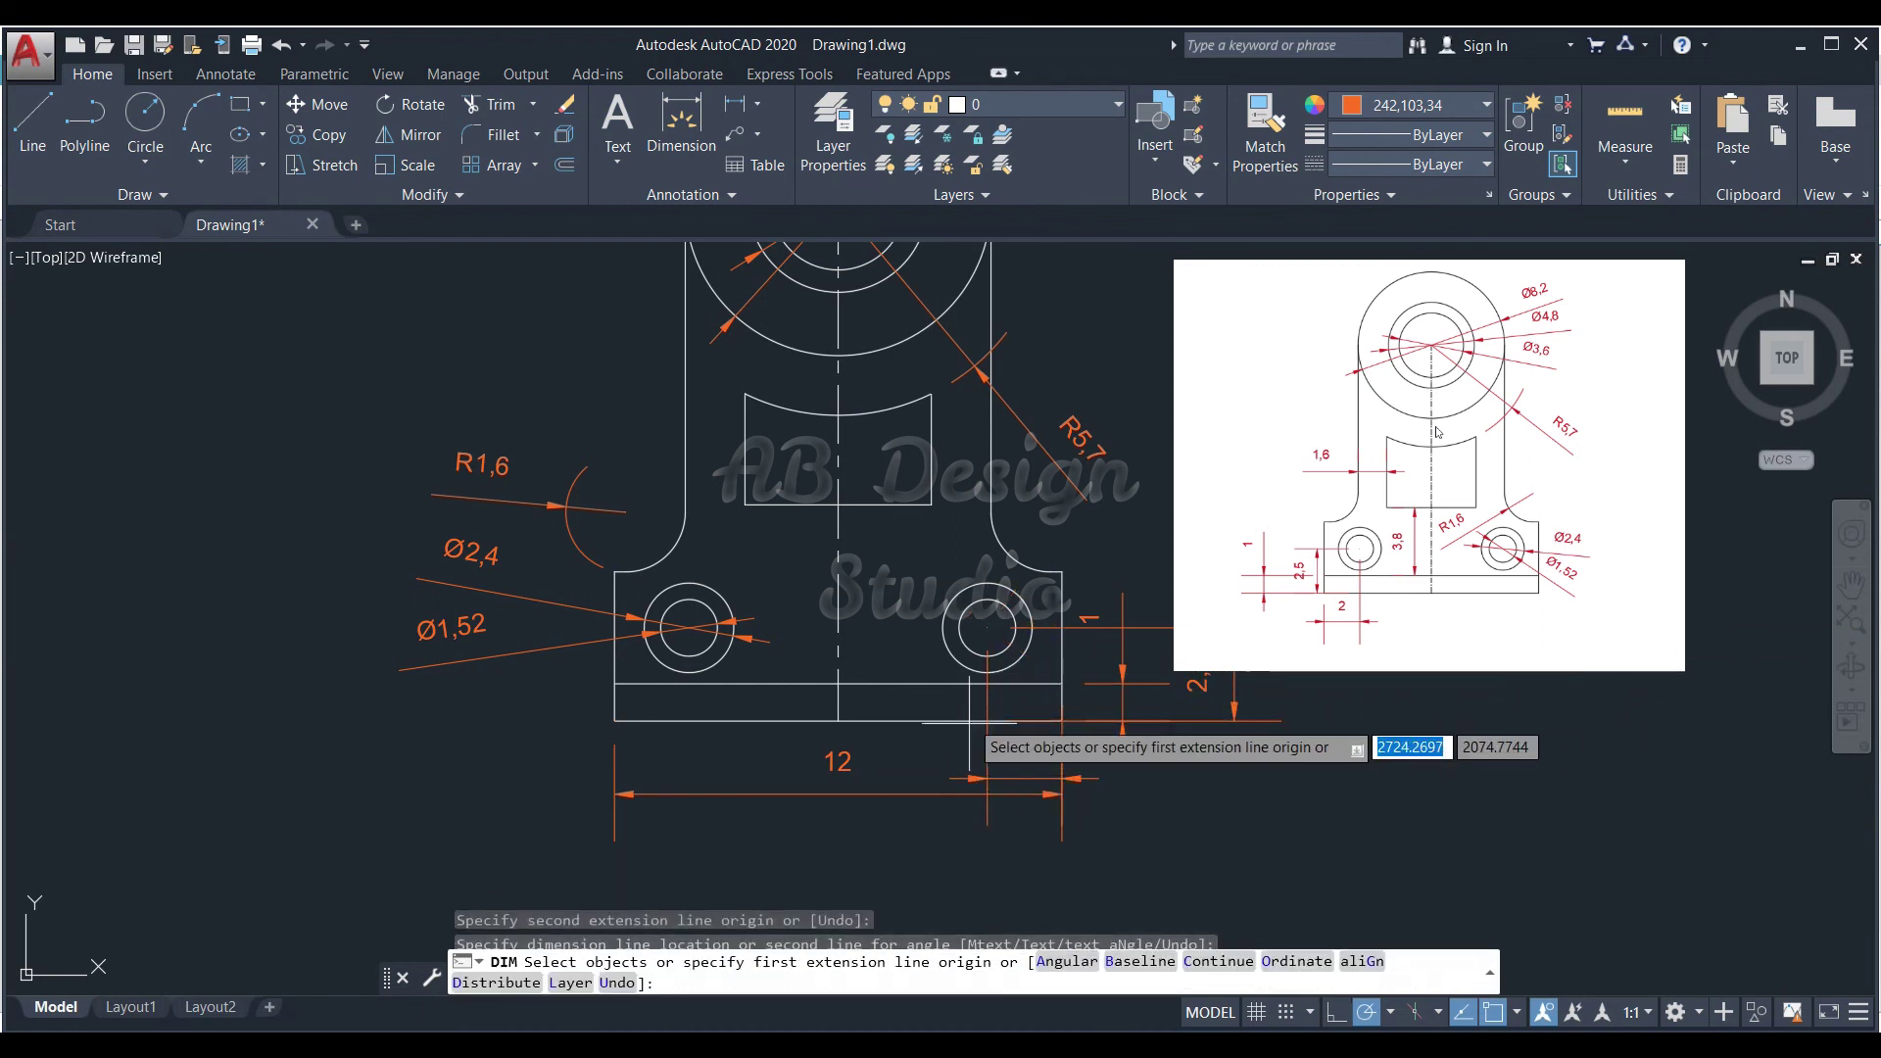
- Add the 1,6 window offset dimension and end the DIM command
click(745, 414)
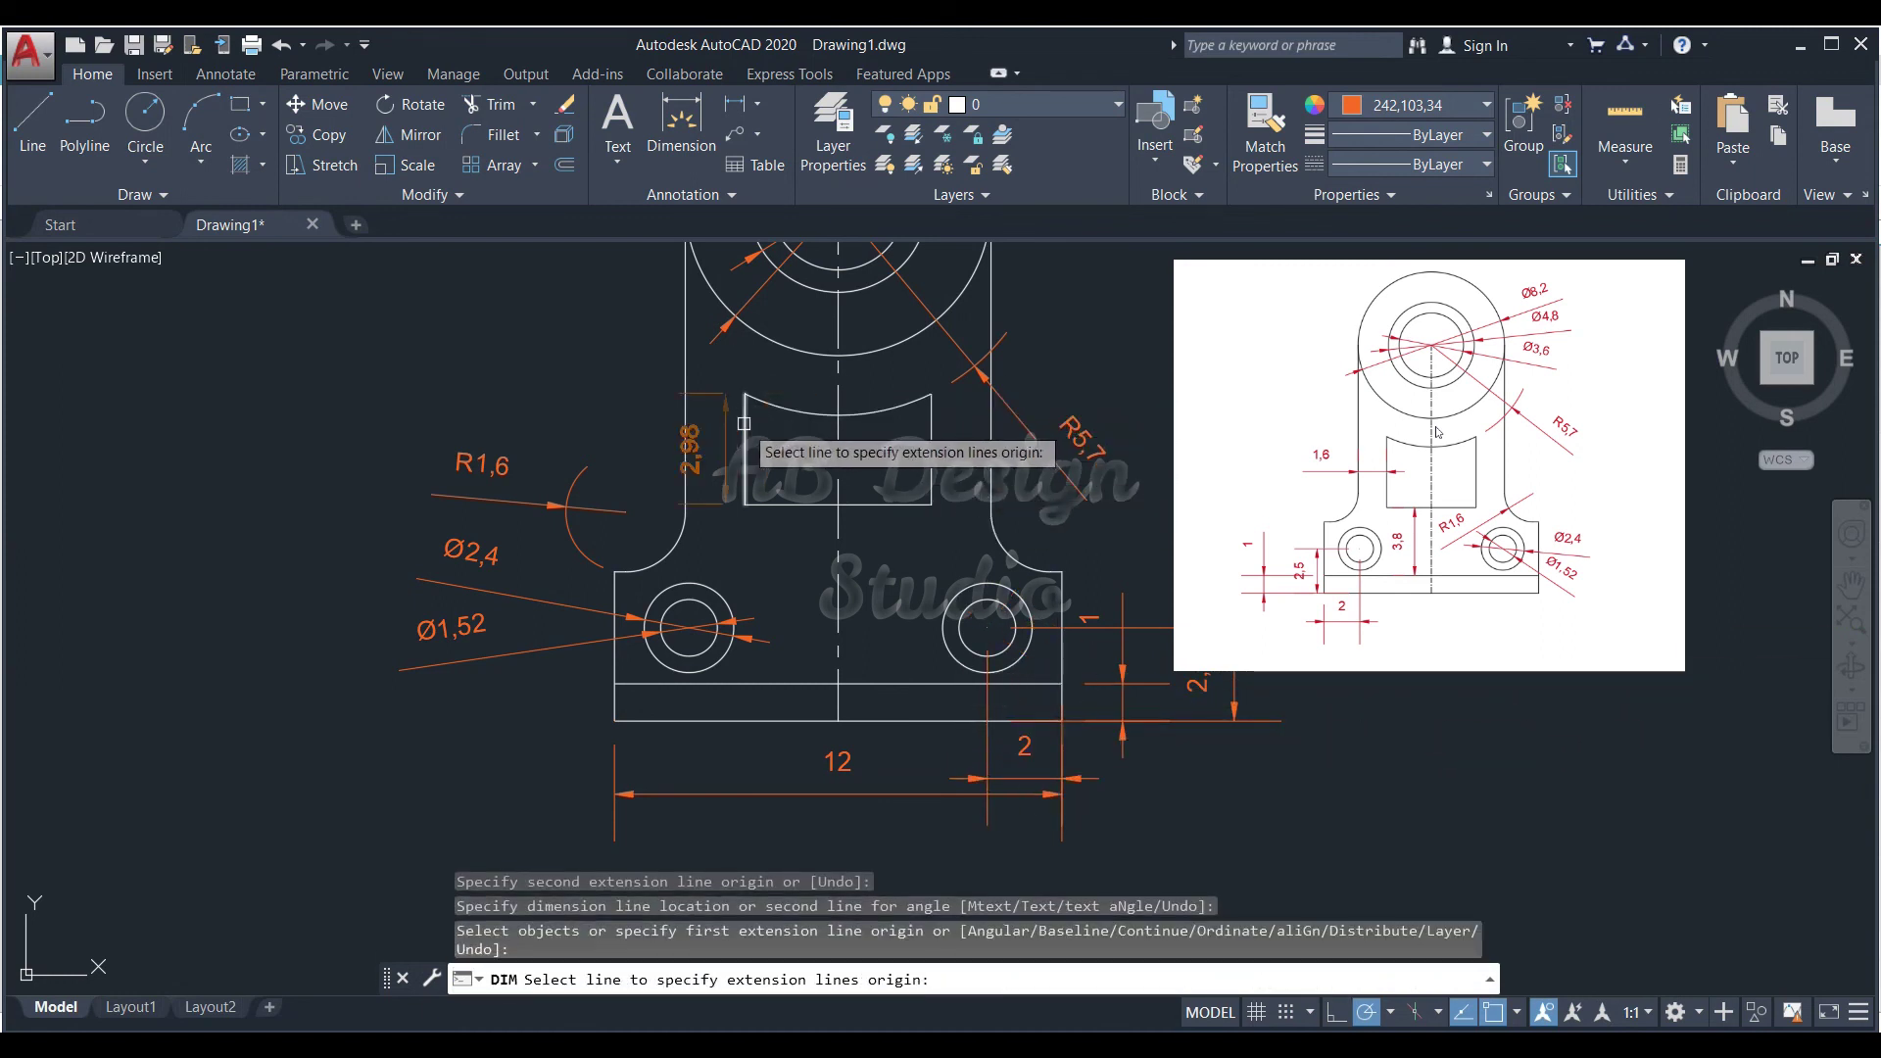
click(745, 409)
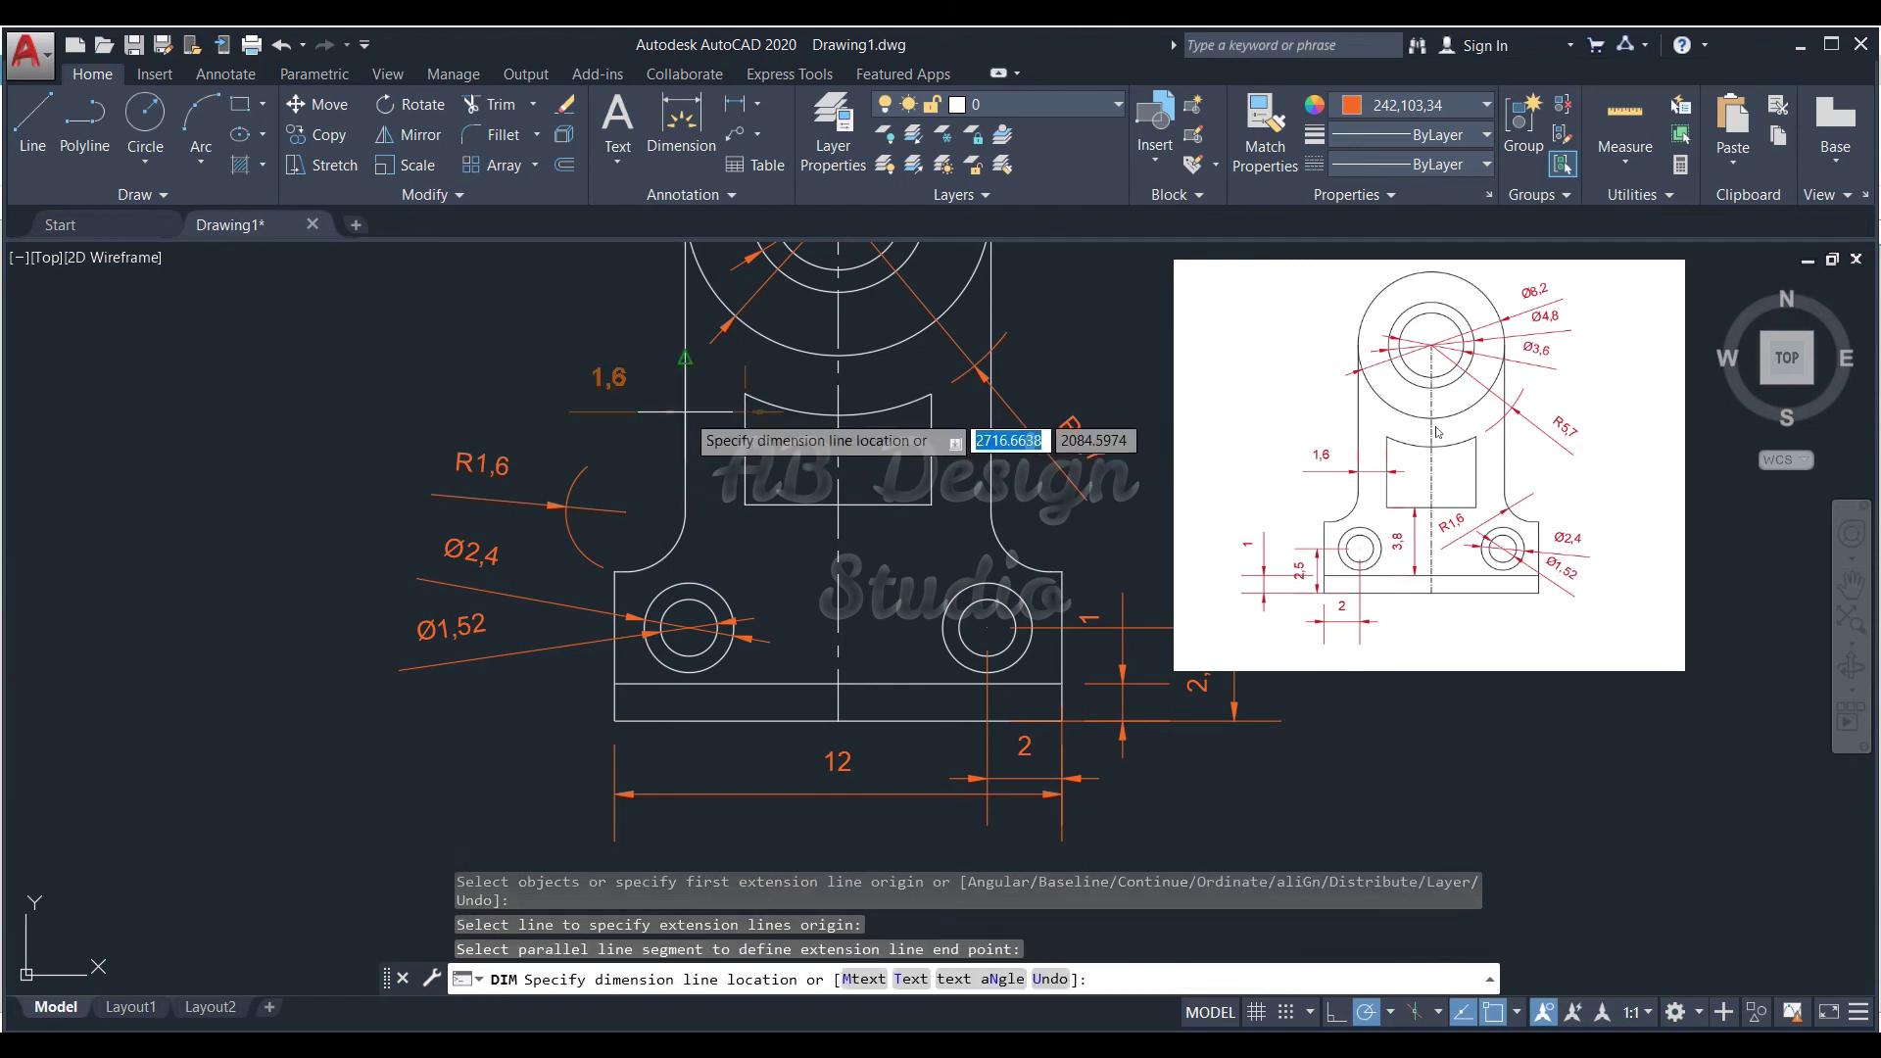
click(624, 418)
scroll(814, 654, down, 2)
scroll(1104, 578, down, 1)
scroll(1102, 562, up, 1)
right_click(1102, 562)
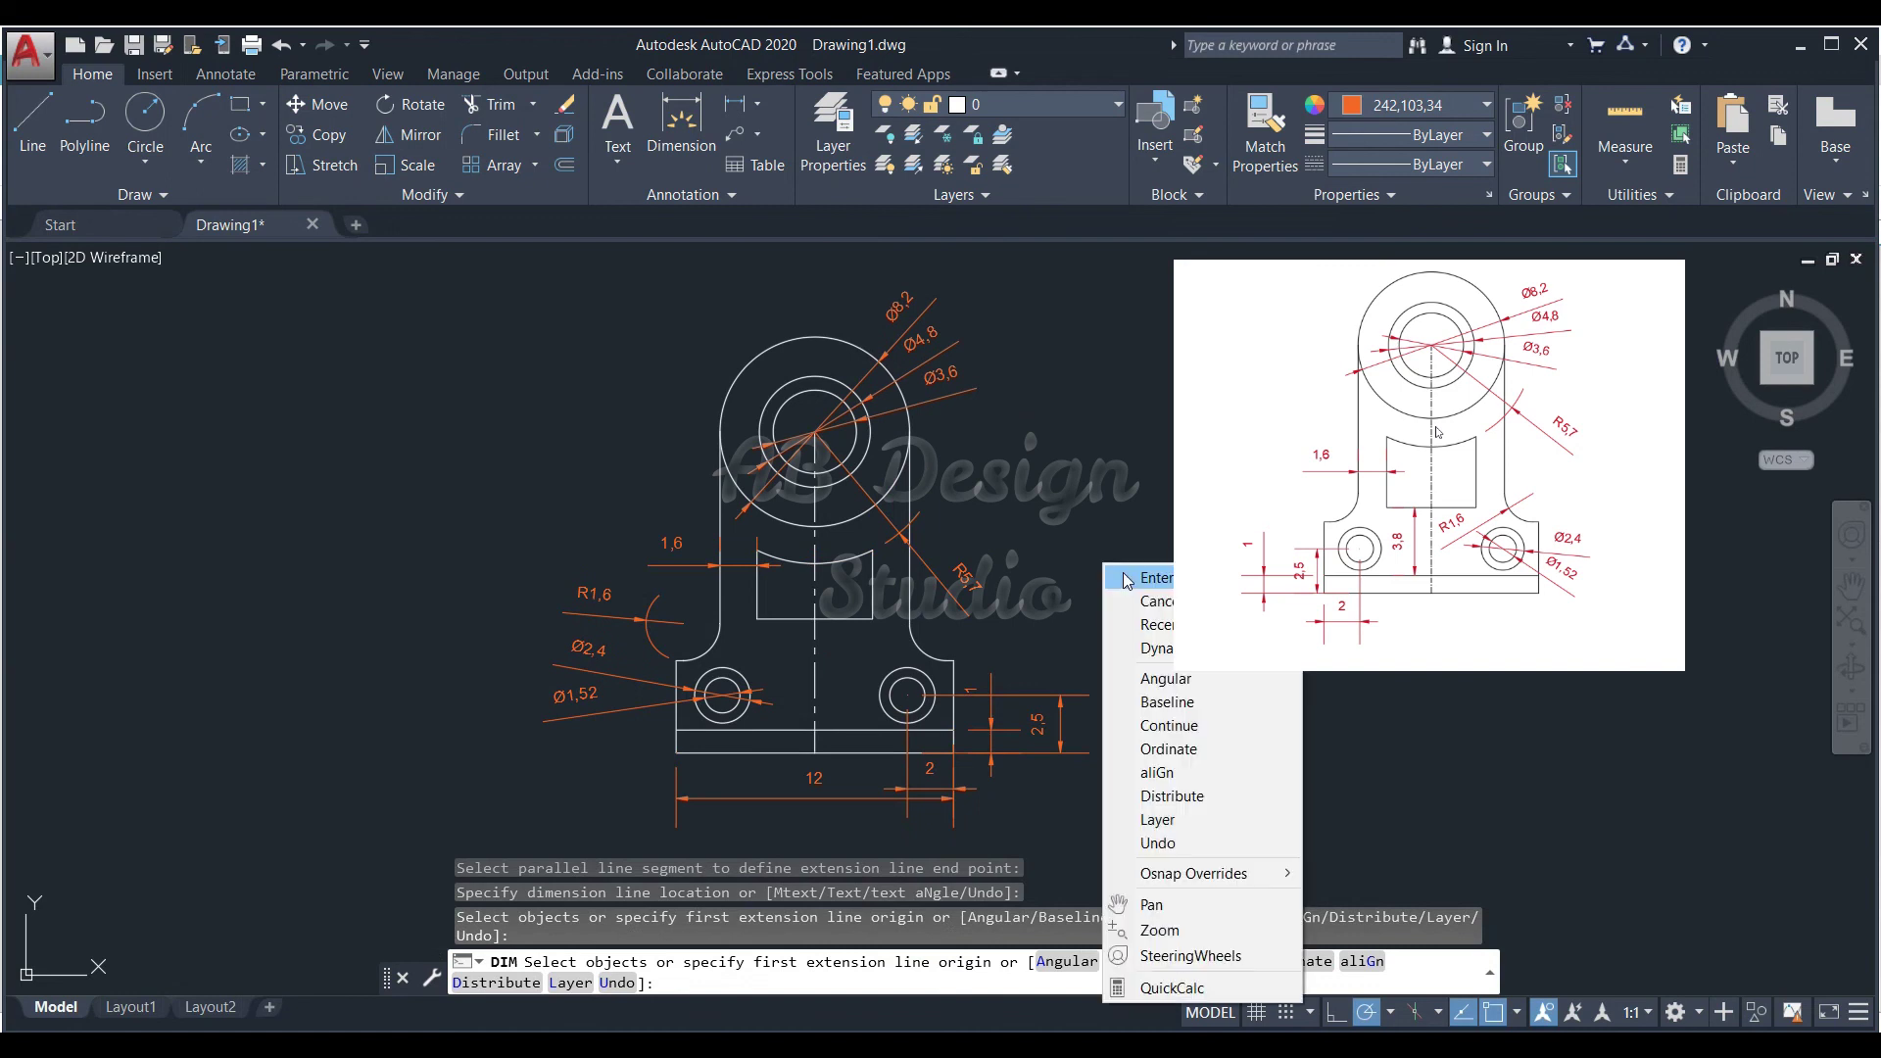
click(1127, 571)
scroll(796, 529, down, 4)
scroll(799, 586, up, 4)
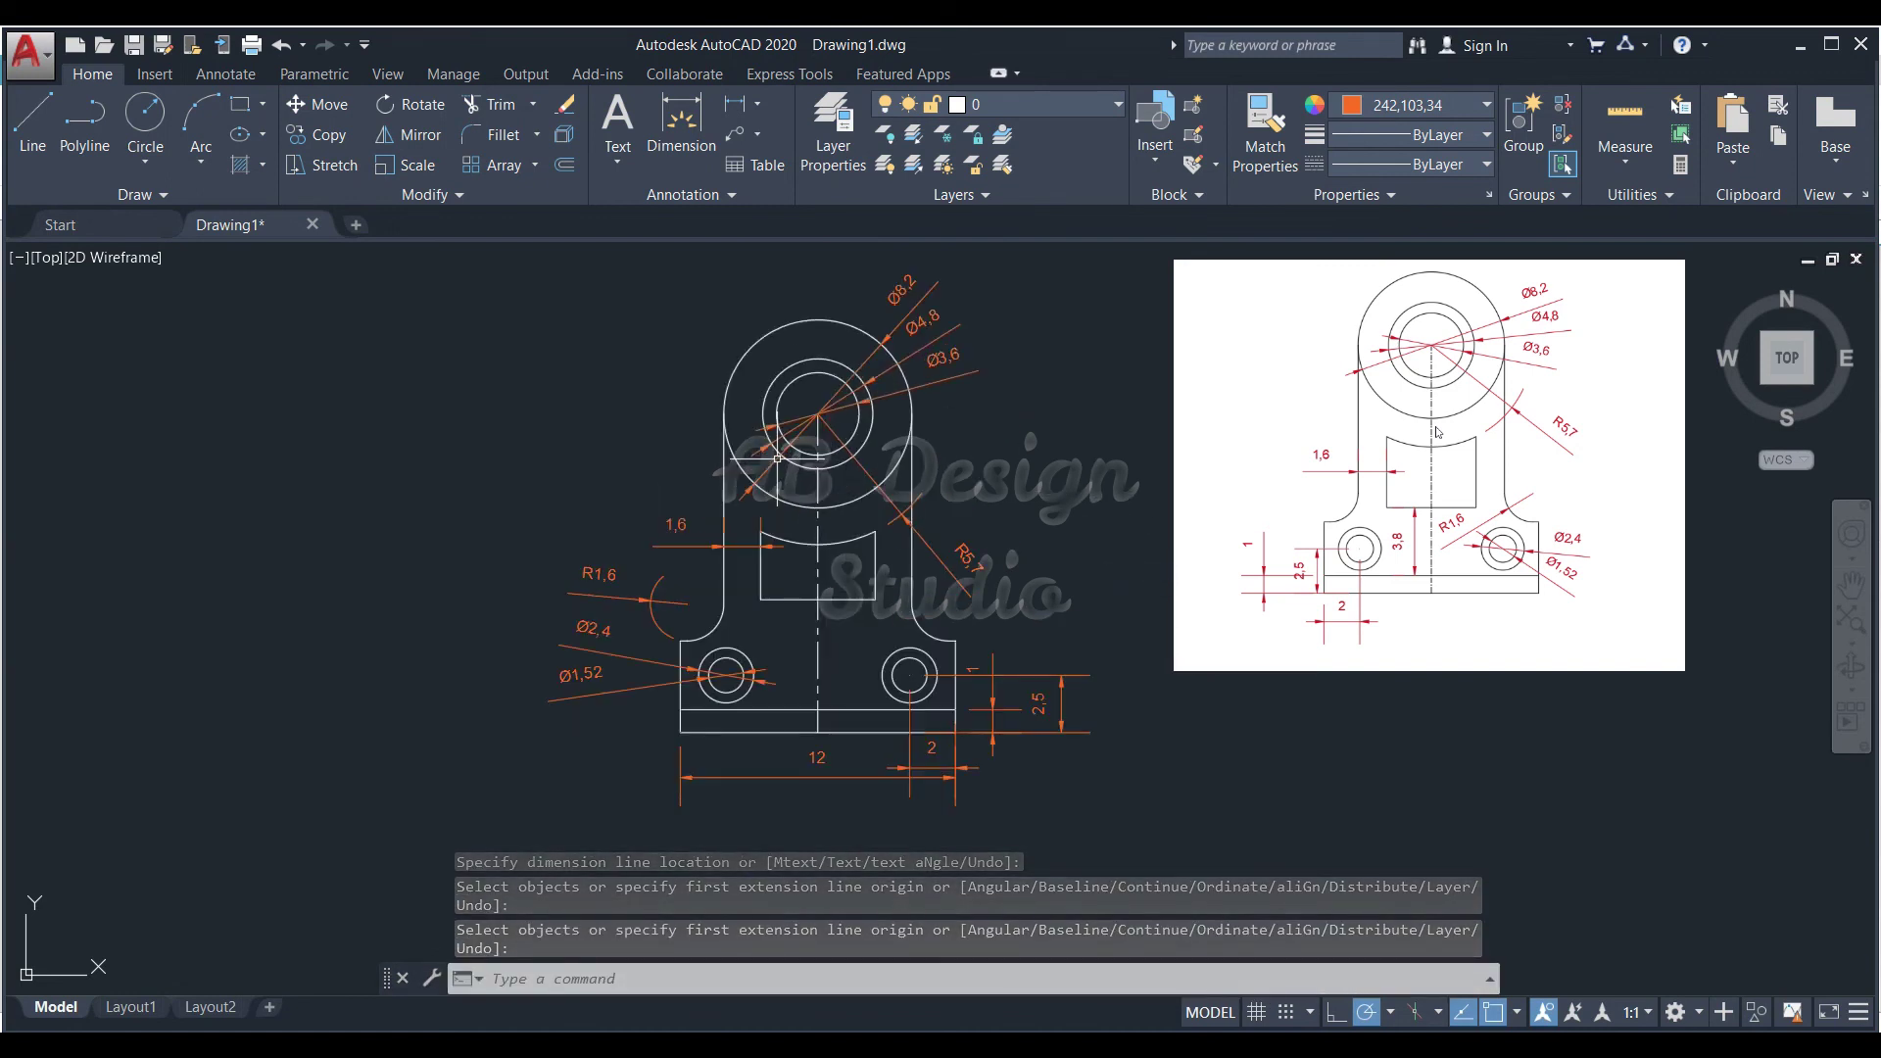
scroll(517, 580, down, 3)
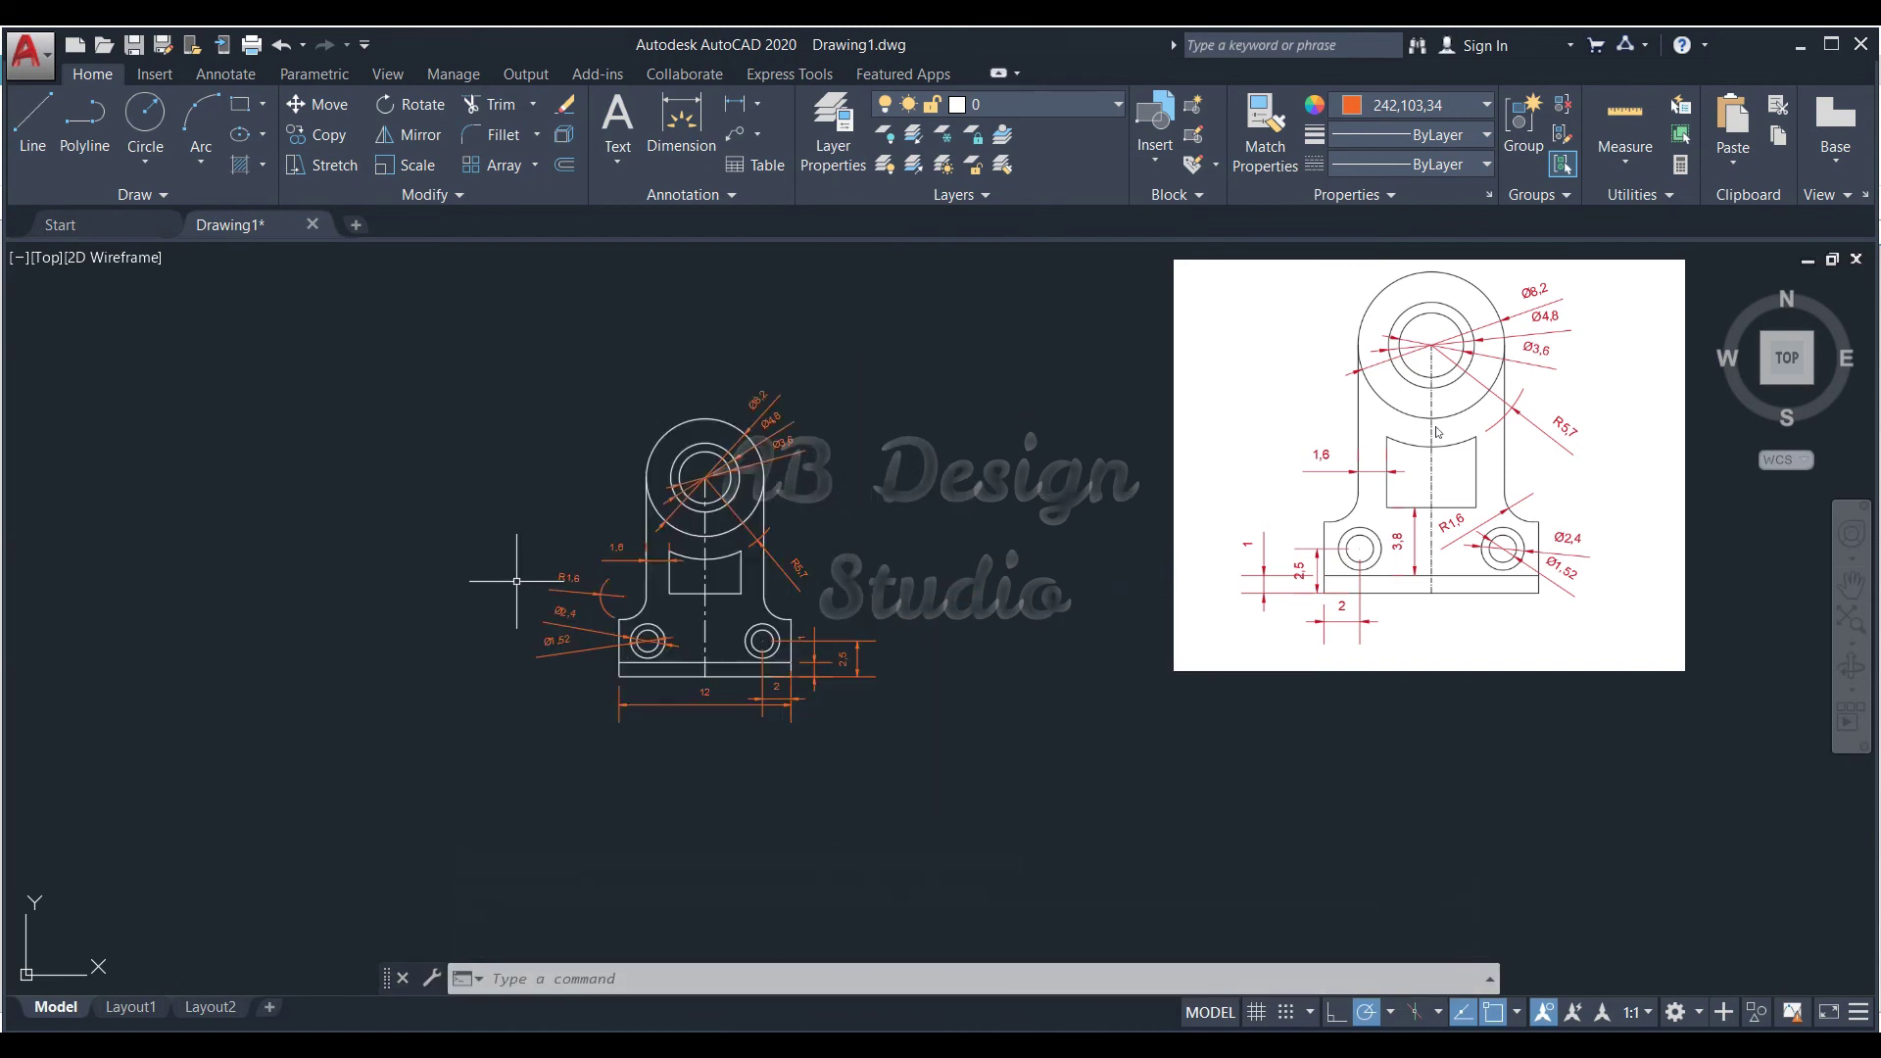